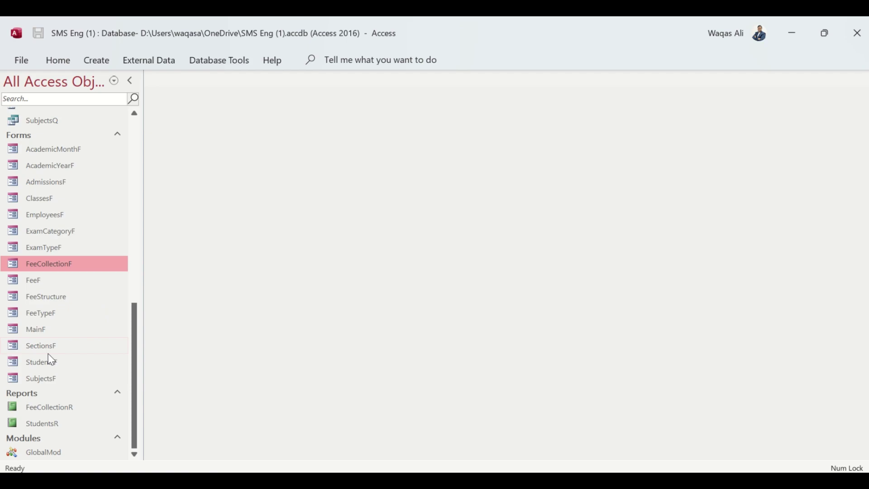
# - Review the FeeCollectionR report, then close it
pyautogui.scroll(5, 51, 360)
pyautogui.scroll(-6, 51, 358)
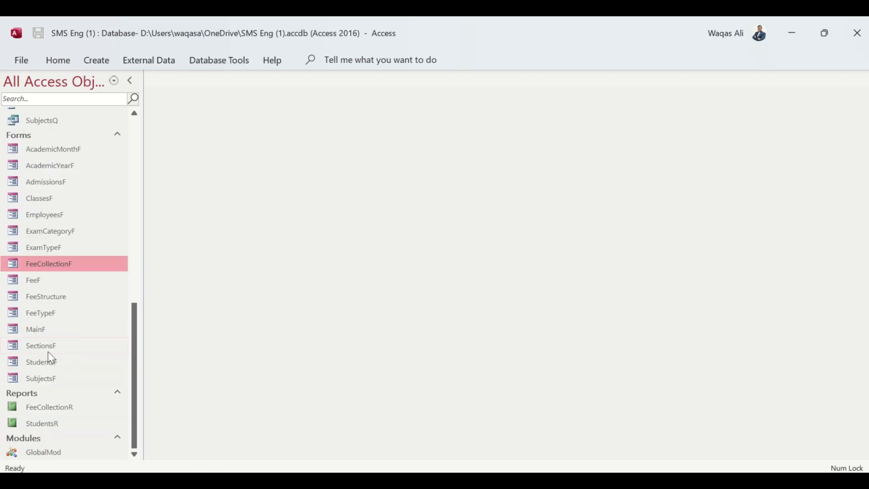
pyautogui.doubleClick(51, 414)
pyautogui.scroll(-5, 366, 317)
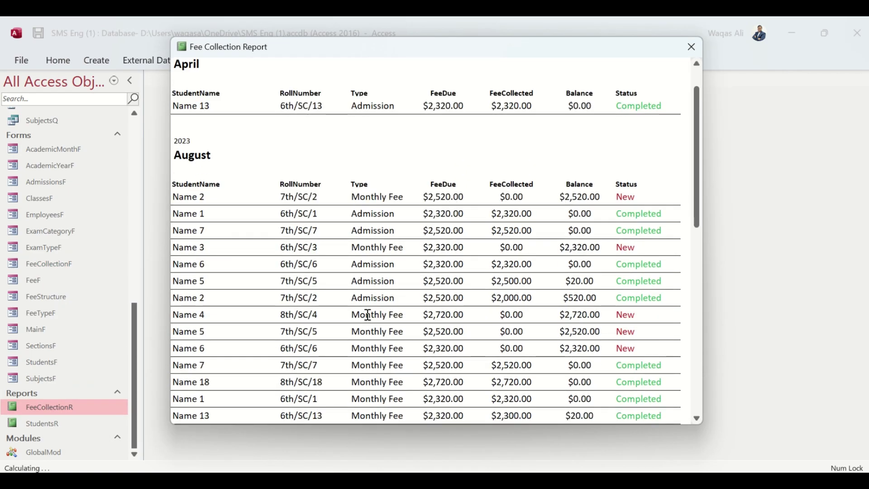
pyautogui.scroll(-2, 367, 319)
pyautogui.scroll(6, 388, 280)
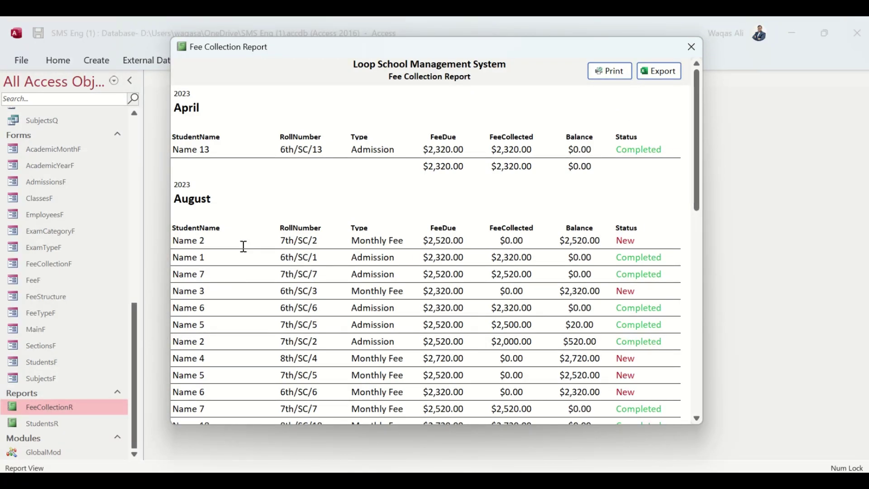
pyautogui.click(694, 50)
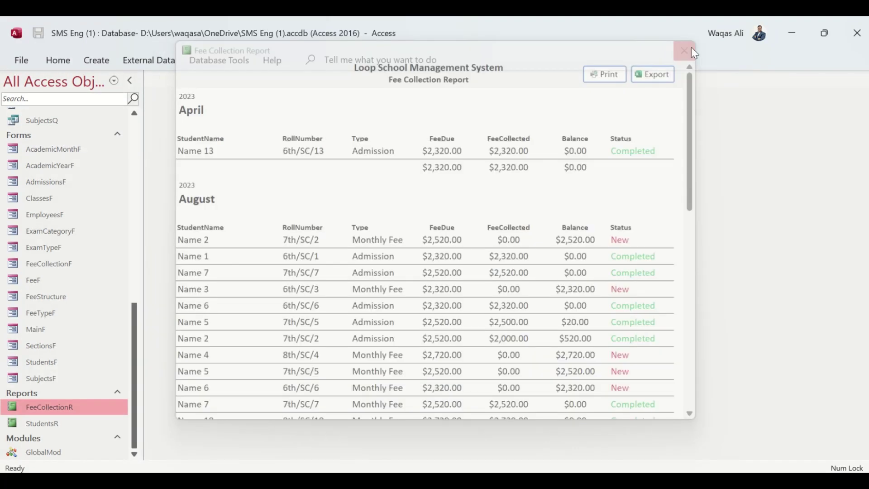
# - Inspect the FeeCollectionQ query results, then close the query
pyautogui.scroll(7, 74, 378)
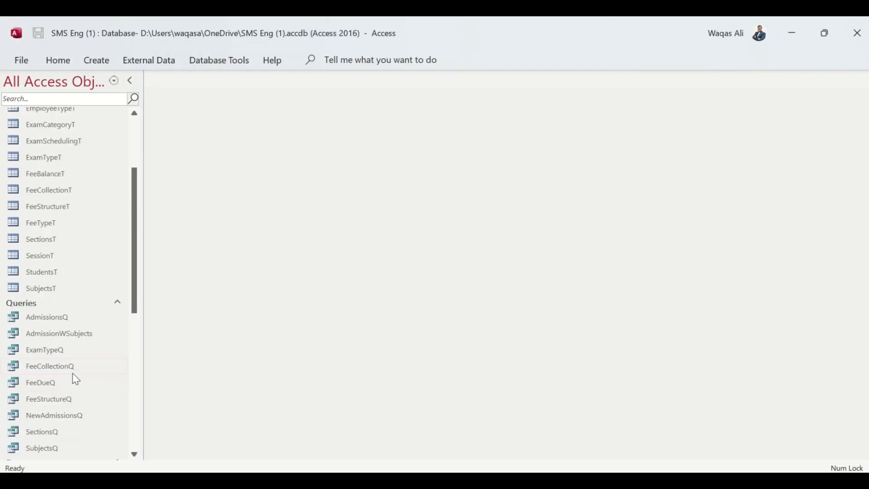
pyautogui.scroll(-1, 73, 371)
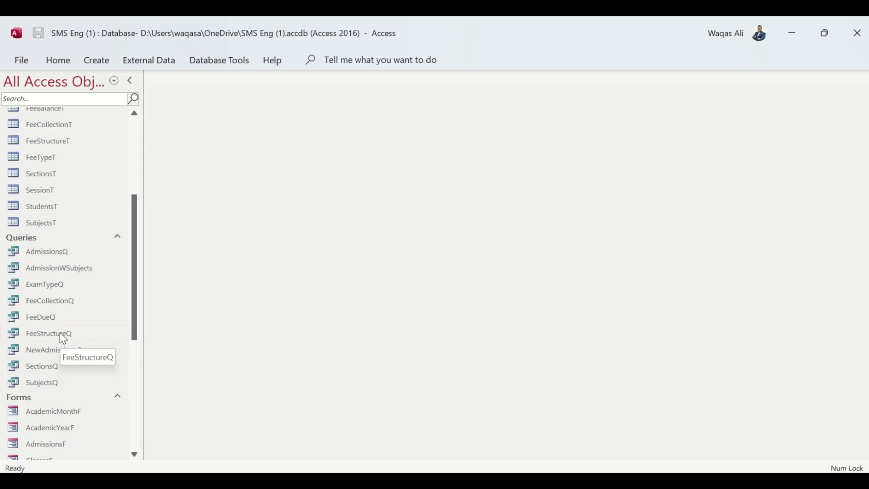
pyautogui.doubleClick(55, 303)
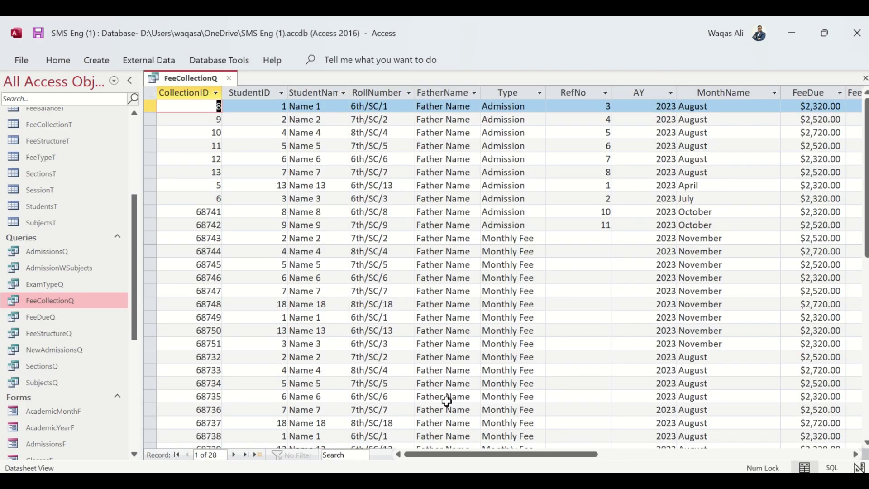
pyautogui.moveTo(450, 454)
pyautogui.mouseDown()
pyautogui.moveTo(556, 448)
pyautogui.moveTo(449, 450)
pyautogui.mouseUp()
pyautogui.click(223, 78)
pyautogui.scroll(-5, 52, 355)
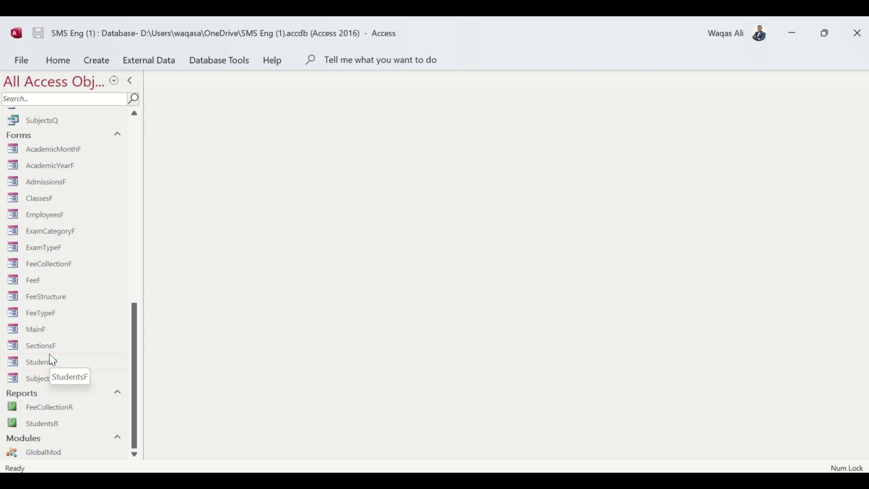
# - Copy the StudentsR report and paste it under the name FeeReceipt
pyautogui.click(53, 422)
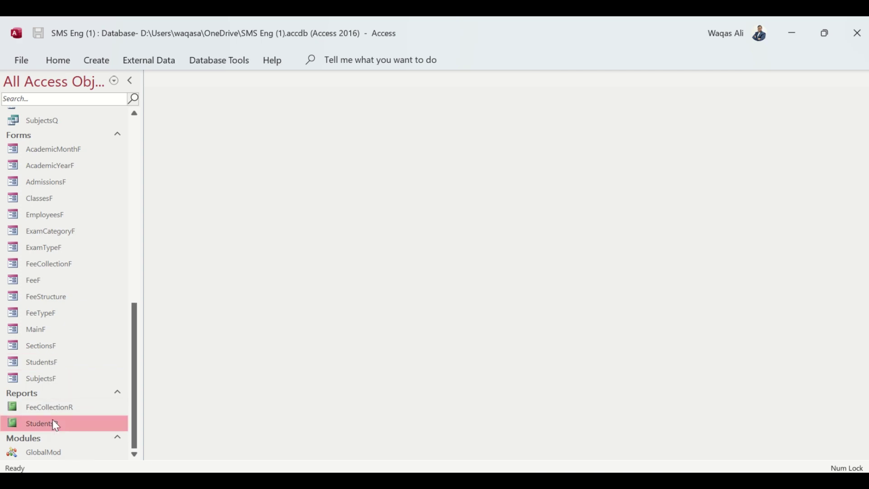
pyautogui.rightClick(52, 419)
pyautogui.click(94, 330)
pyautogui.hotkey('ctrl', 'v')
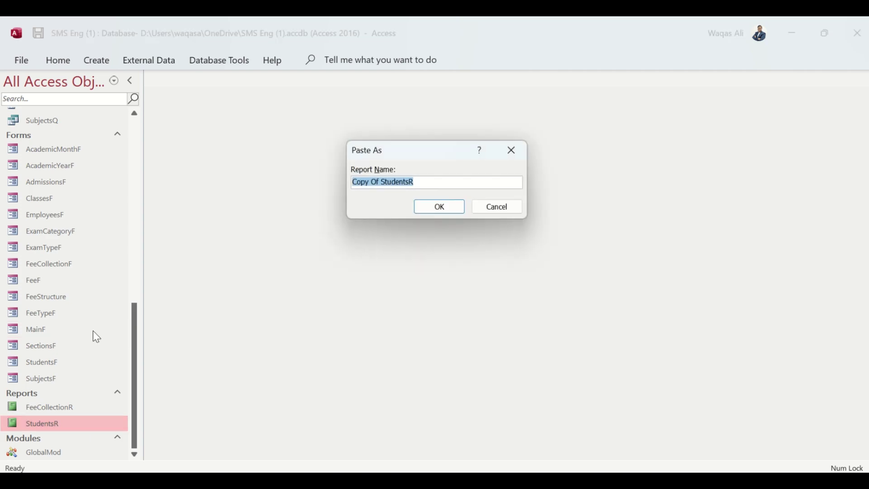
pyautogui.write('Fe')
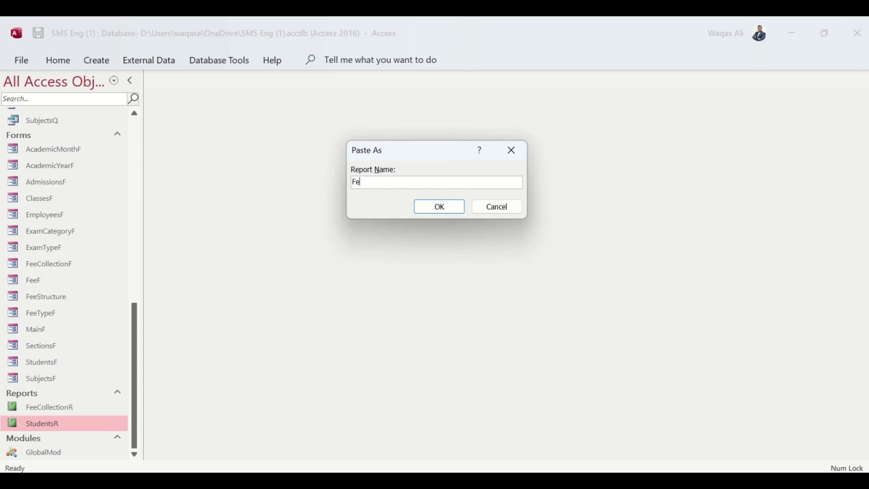
pyautogui.write('eReceipt')
pyautogui.press('Return')
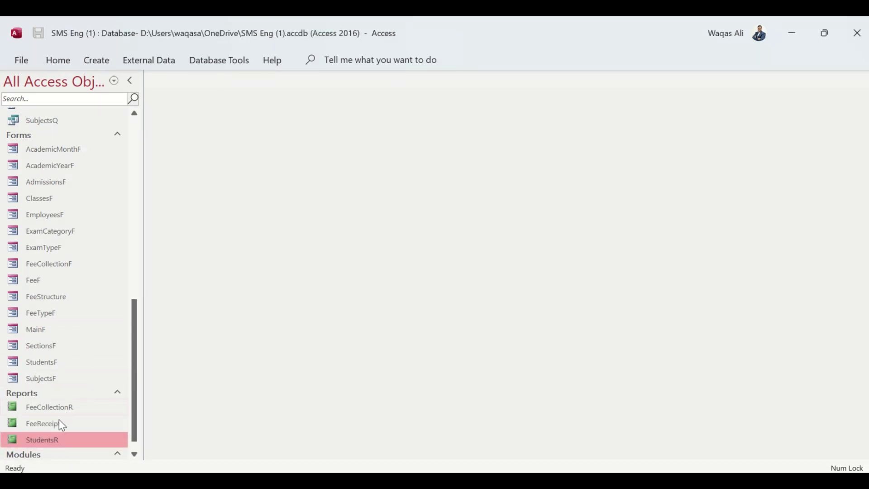
# - Open FeeReceipt in Design View and delete all its labels and fields
pyautogui.rightClick(59, 420)
pyautogui.click(100, 204)
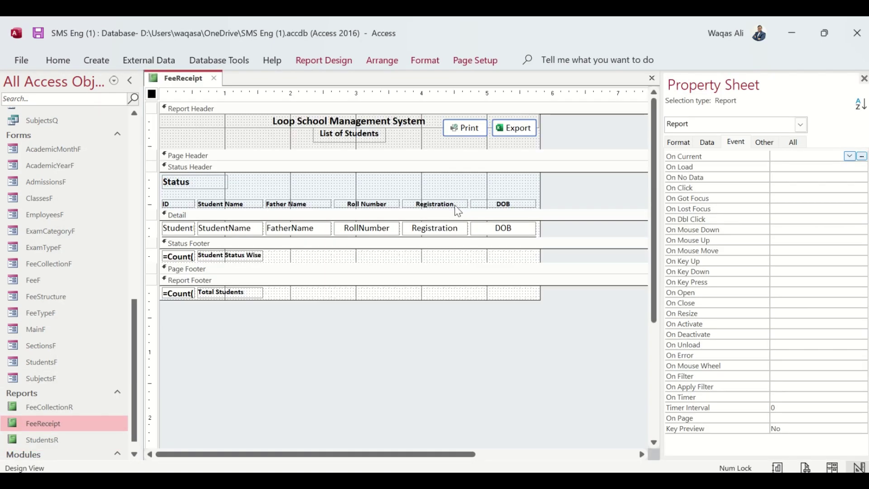
pyautogui.moveTo(571, 182); pyautogui.dragTo(166, 335)
pyautogui.press('Delete')
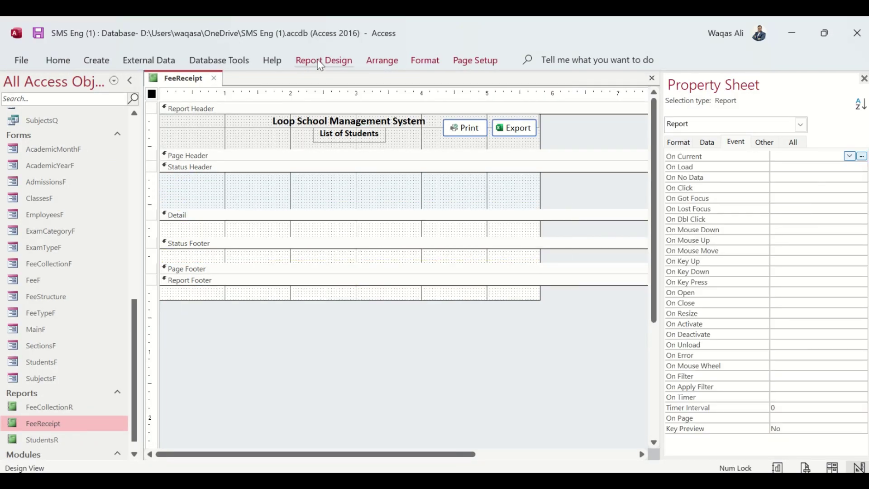
# - Remove the Status grouping from the report's Group & Sort settings
pyautogui.click(322, 61)
pyautogui.click(156, 83)
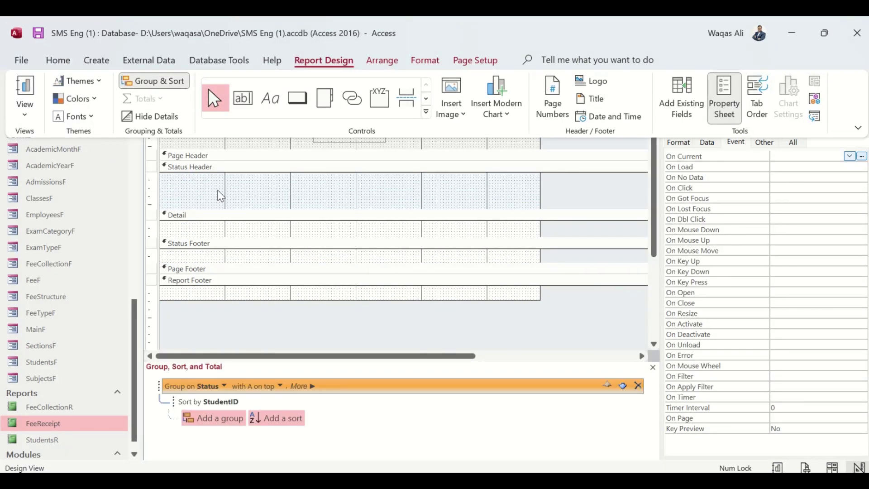
pyautogui.click(642, 386)
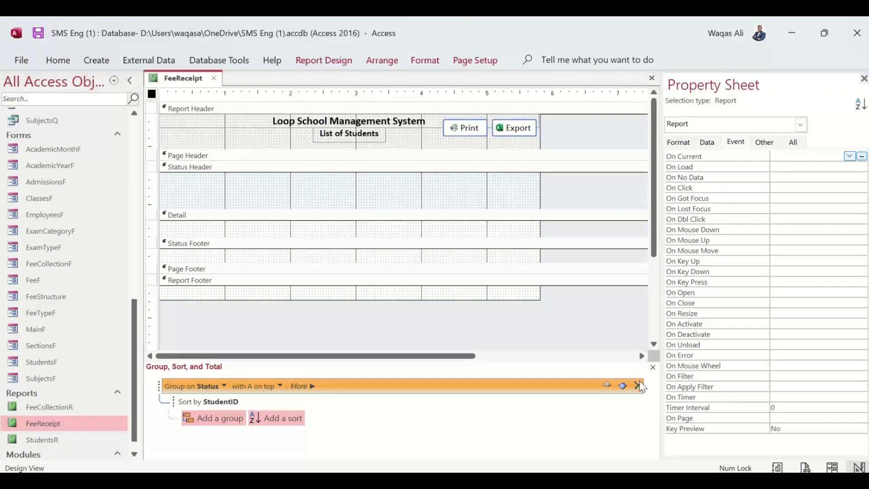
pyautogui.click(642, 386)
pyautogui.click(653, 367)
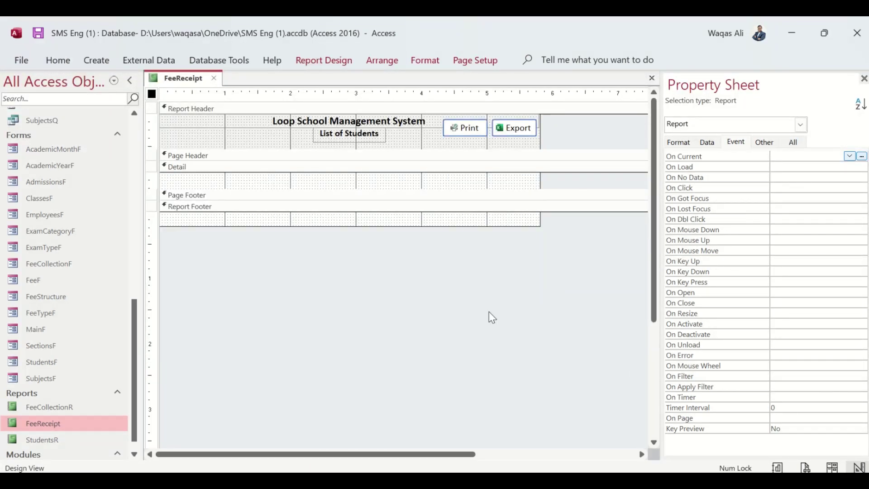
# - Change the 'List of Students' subtitle to 'Fee Receipt Confirmation'
pyautogui.rightClick(184, 80)
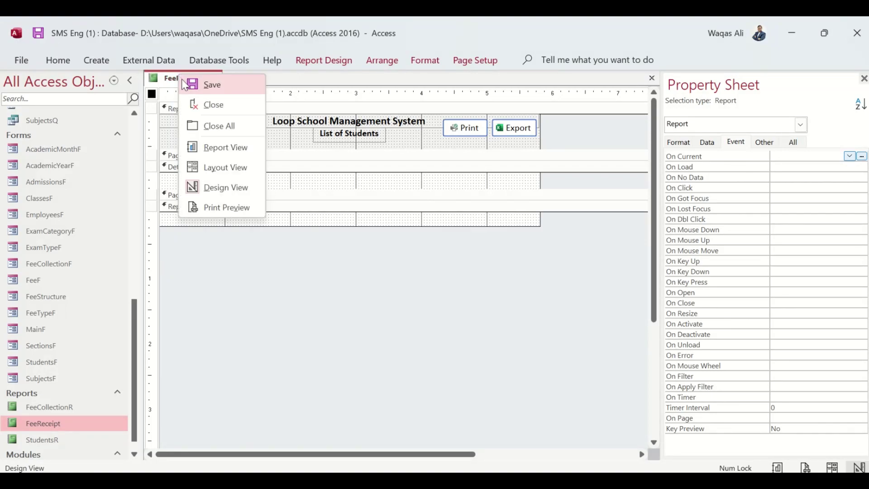
pyautogui.click(183, 84)
pyautogui.click(349, 138)
pyautogui.click(378, 135)
pyautogui.moveTo(379, 136); pyautogui.dragTo(290, 132)
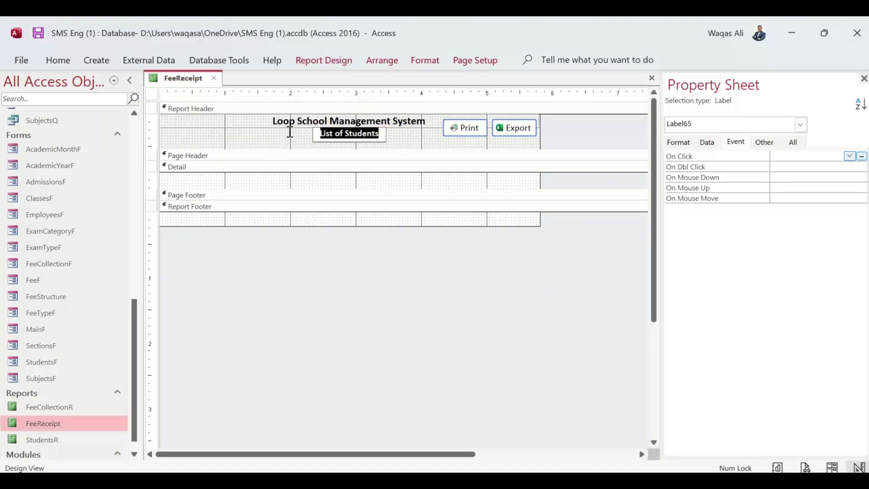
pyautogui.write('Fee')
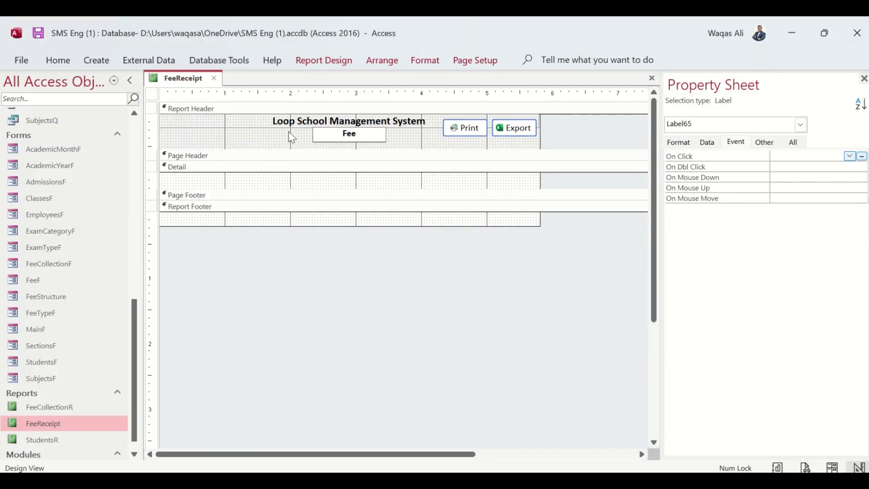
pyautogui.write(' Receipt Confirmation')
pyautogui.press('Return')
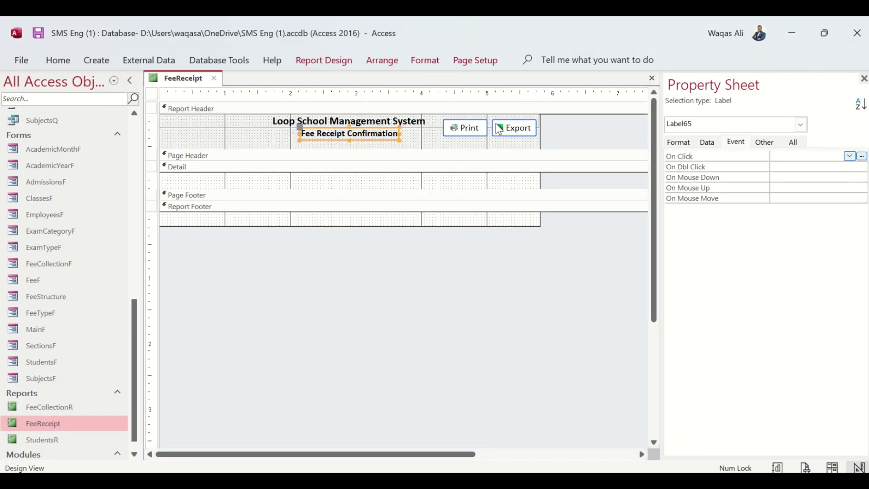
# - Set the report's Caption to 'Fee Receipt' in the Property Sheet
pyautogui.click(707, 142)
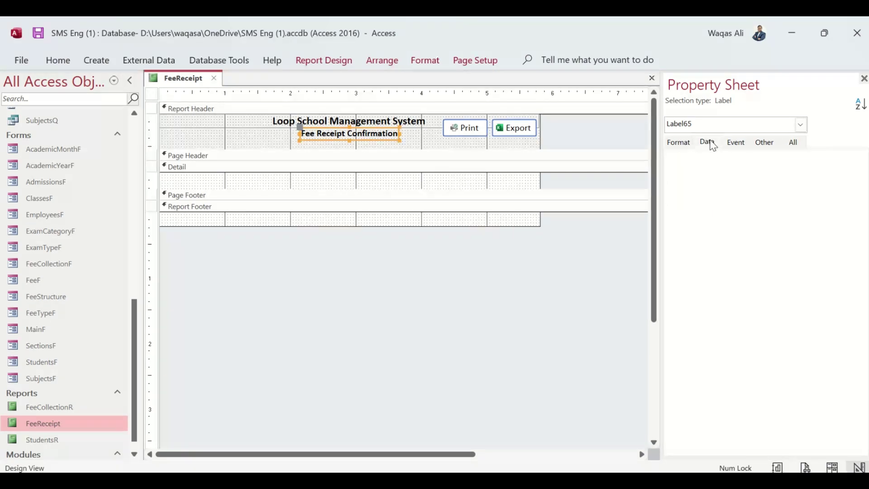
pyautogui.click(152, 94)
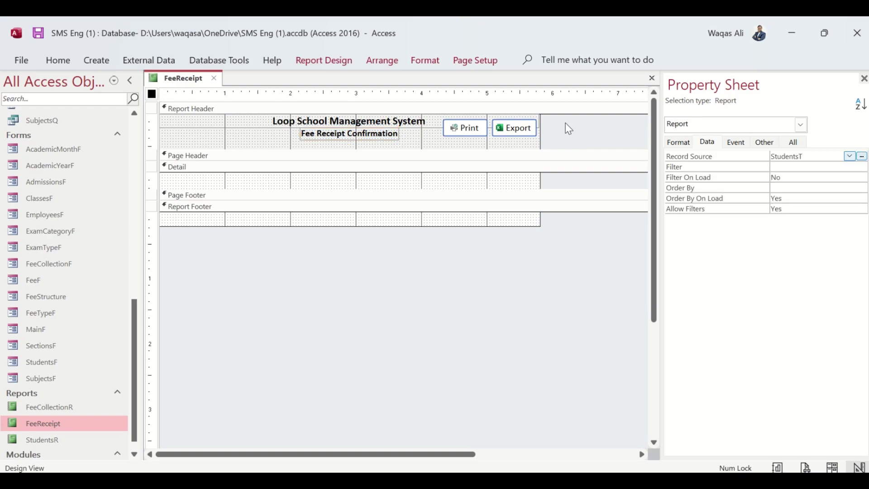
pyautogui.click(680, 141)
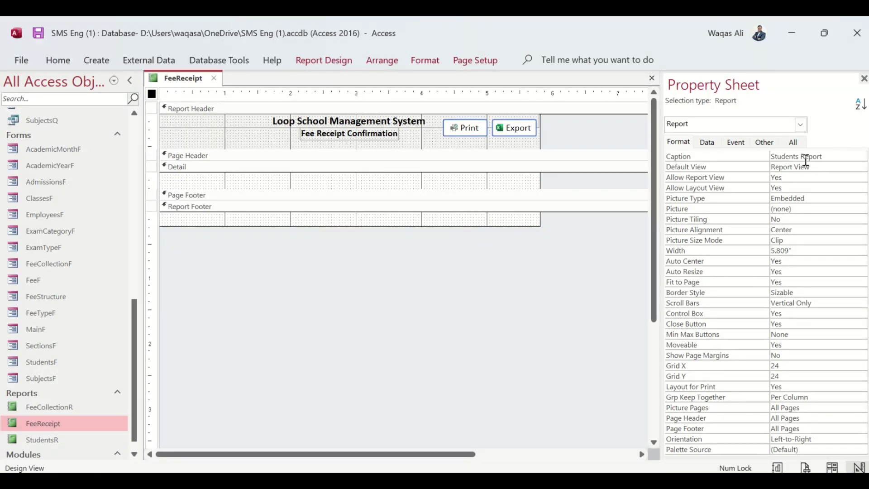
pyautogui.moveTo(837, 156); pyautogui.dragTo(637, 151)
pyautogui.write('Fee Receipt')
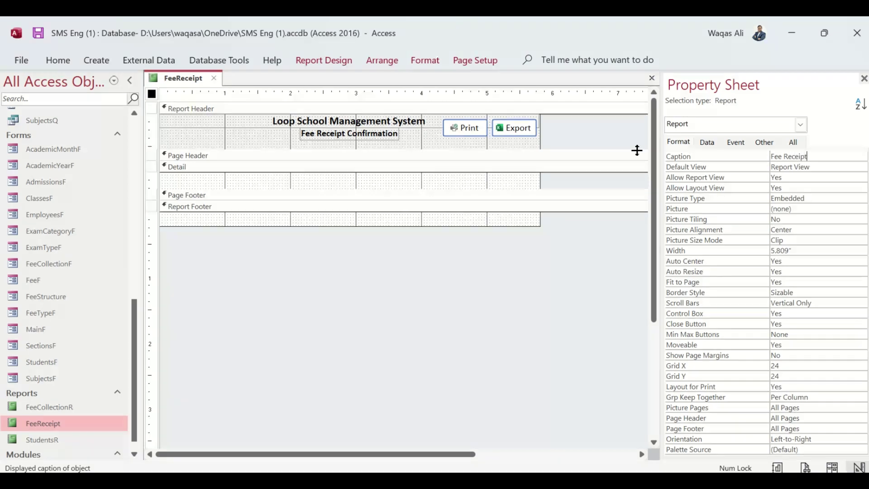
pyautogui.press('Return')
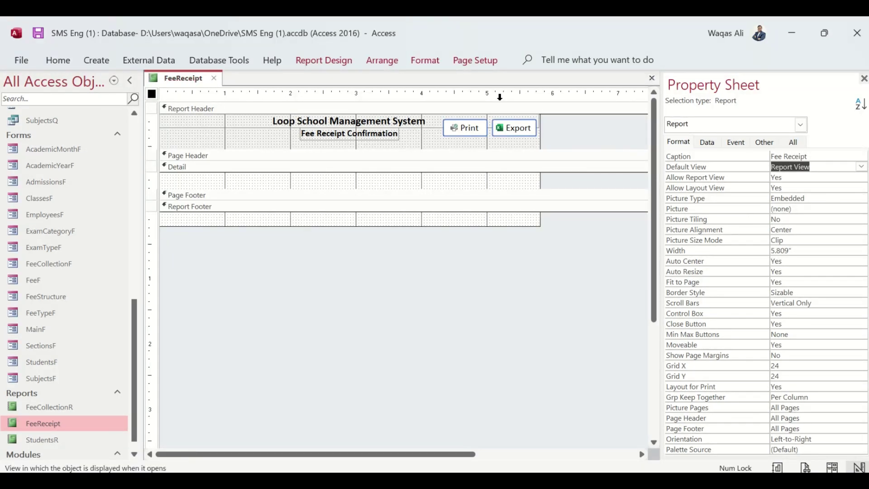
# - Clear the report's StudentsT Record Source on the Data tab
pyautogui.click(707, 143)
pyautogui.write('StudentsT')
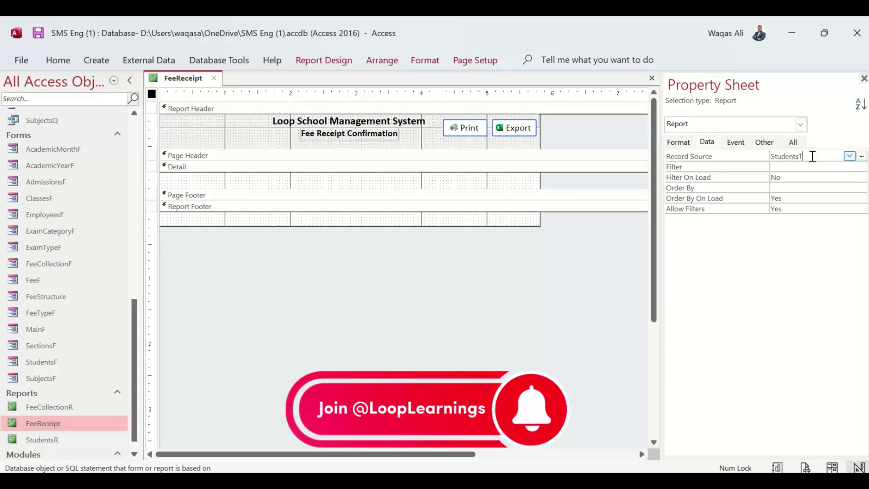
pyautogui.moveTo(803, 157); pyautogui.dragTo(771, 158)
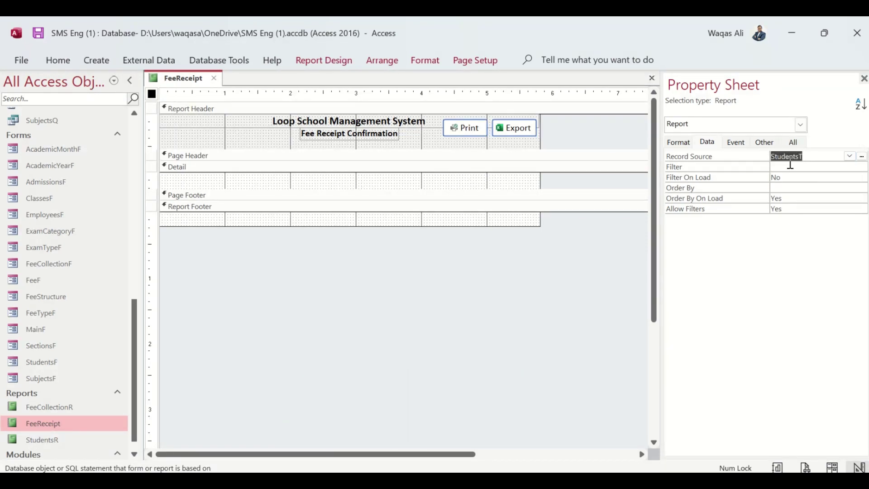
pyautogui.press('Delete')
# - Preview FeeReceipt in Report View, then switch it back to Design View
pyautogui.rightClick(187, 80)
pyautogui.click(206, 144)
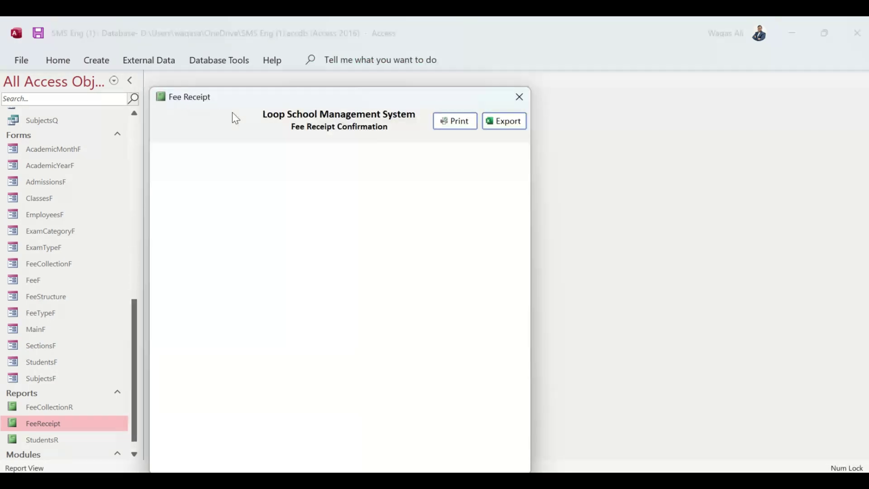
pyautogui.moveTo(233, 113); pyautogui.dragTo(342, 80)
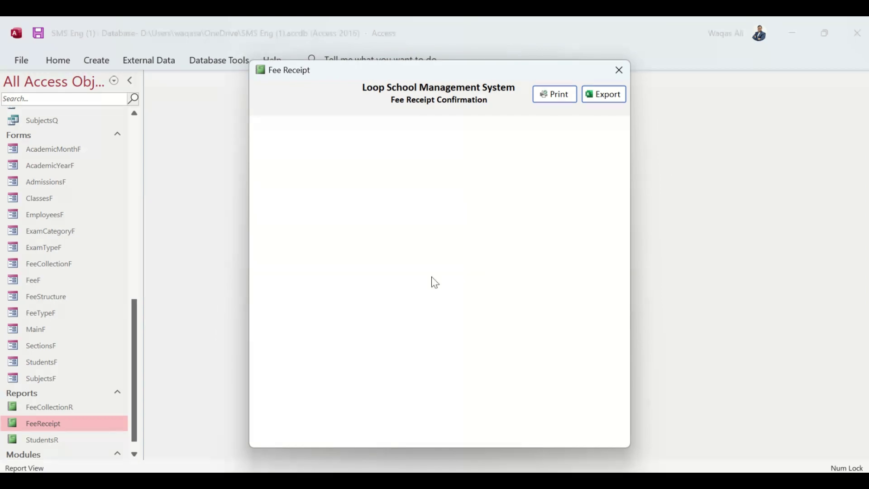
pyautogui.rightClick(431, 228)
pyautogui.click(409, 265)
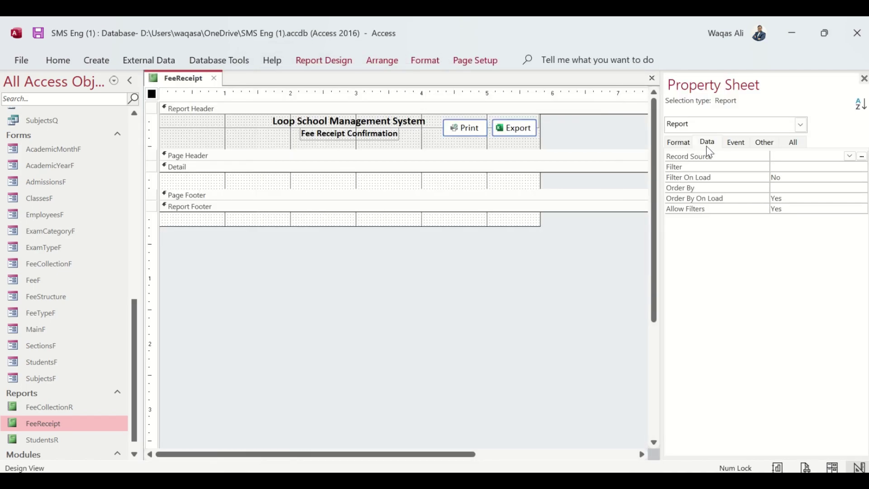
# - Start a Record Source query in the Query Builder based on the FeeCollectionQ query
pyautogui.click(862, 156)
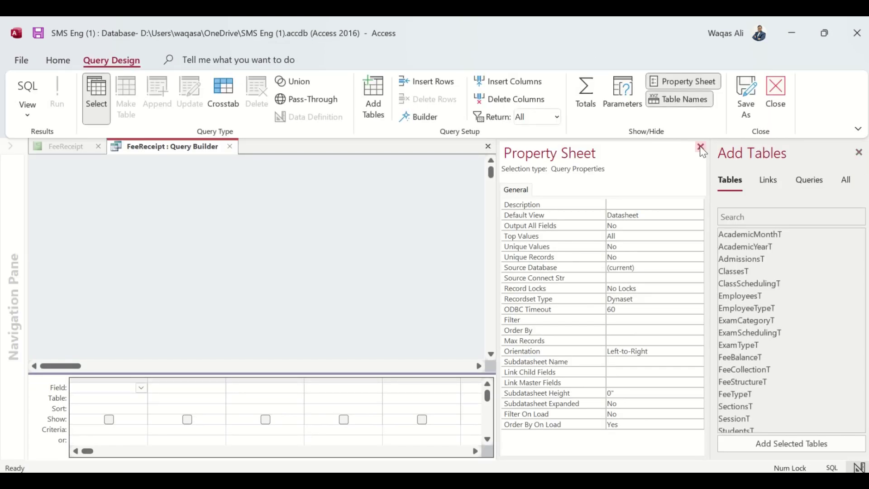
pyautogui.click(700, 147)
pyautogui.click(805, 187)
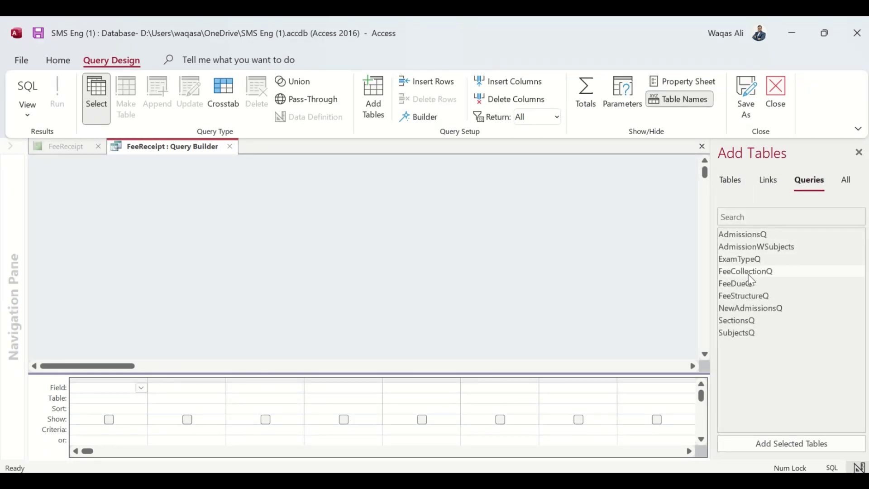
pyautogui.doubleClick(732, 273)
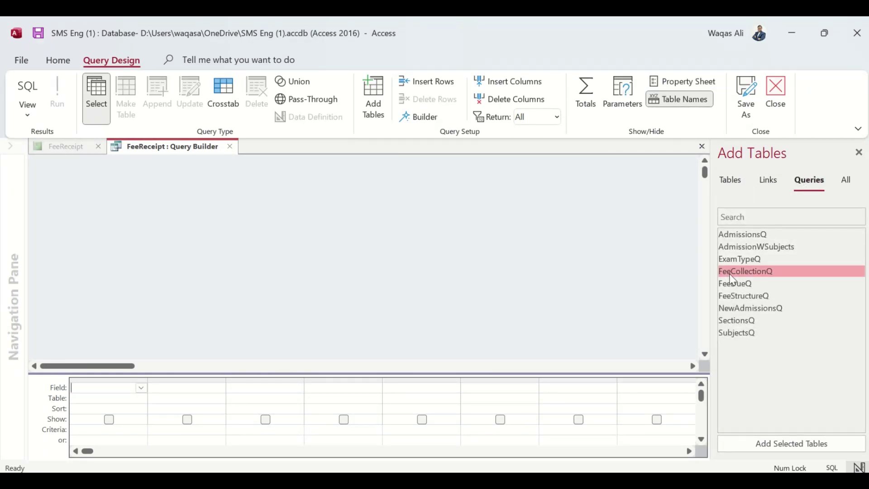
pyautogui.moveTo(118, 258); pyautogui.dragTo(118, 351)
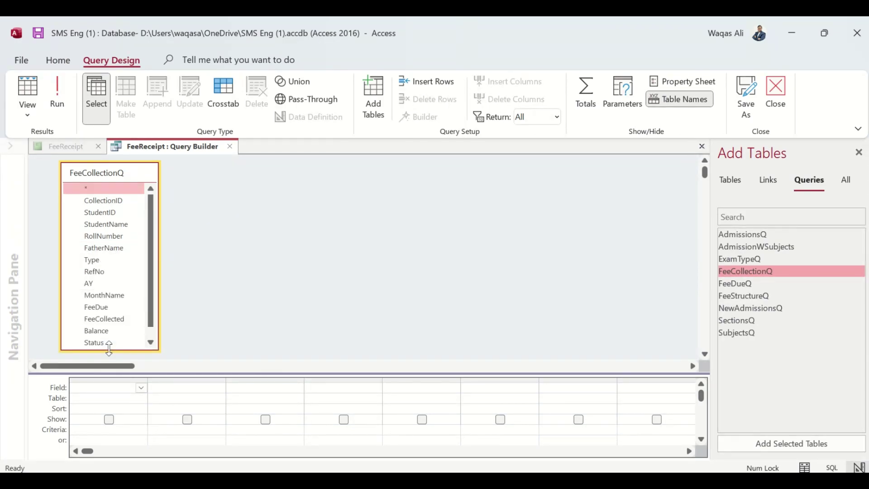
# - Add every FeeCollectionQ field, CollectionID through StatusDate, to the grid and run the query
pyautogui.doubleClick(119, 204)
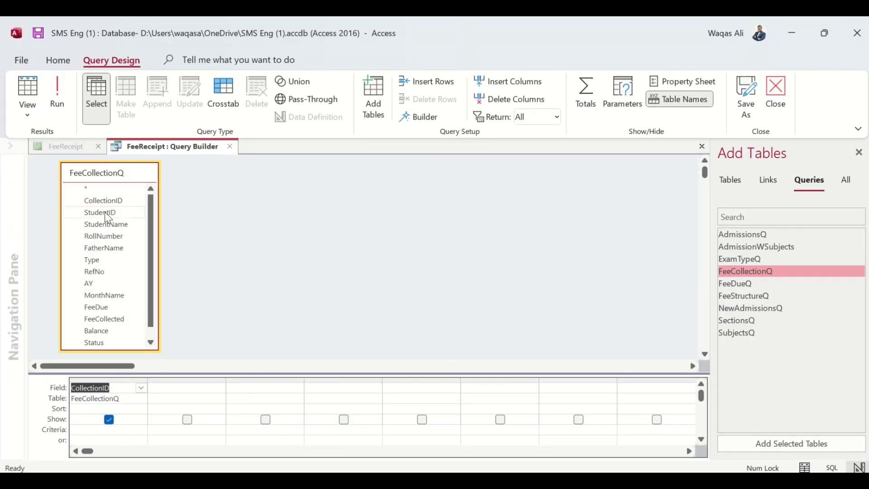
pyautogui.doubleClick(104, 212)
pyautogui.doubleClick(105, 223)
pyautogui.doubleClick(105, 236)
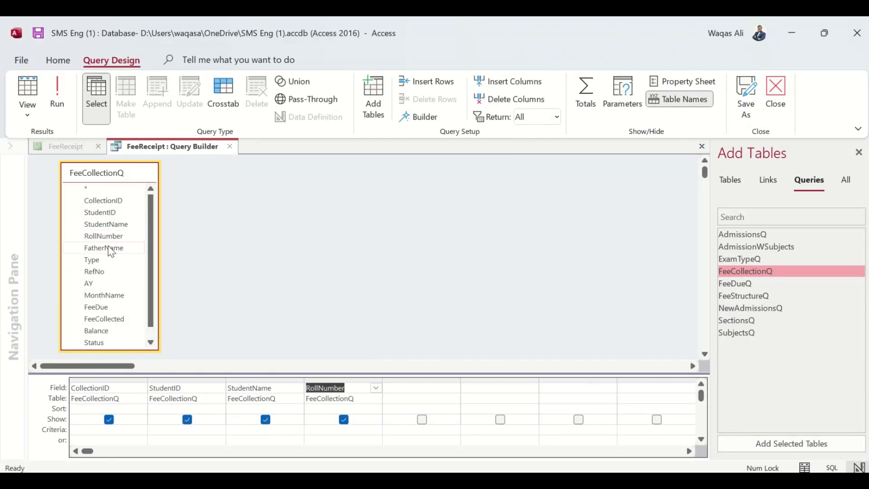
pyautogui.doubleClick(104, 248)
pyautogui.doubleClick(92, 261)
pyautogui.doubleClick(93, 271)
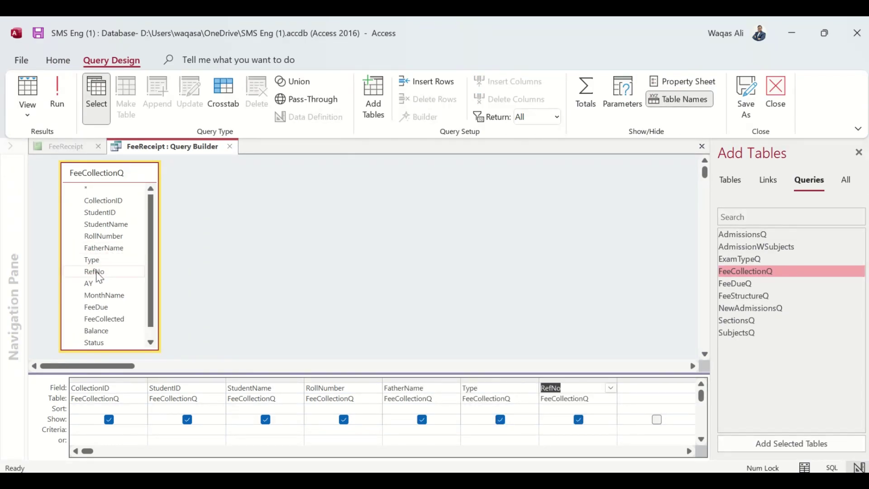
pyautogui.doubleClick(91, 284)
pyautogui.doubleClick(103, 297)
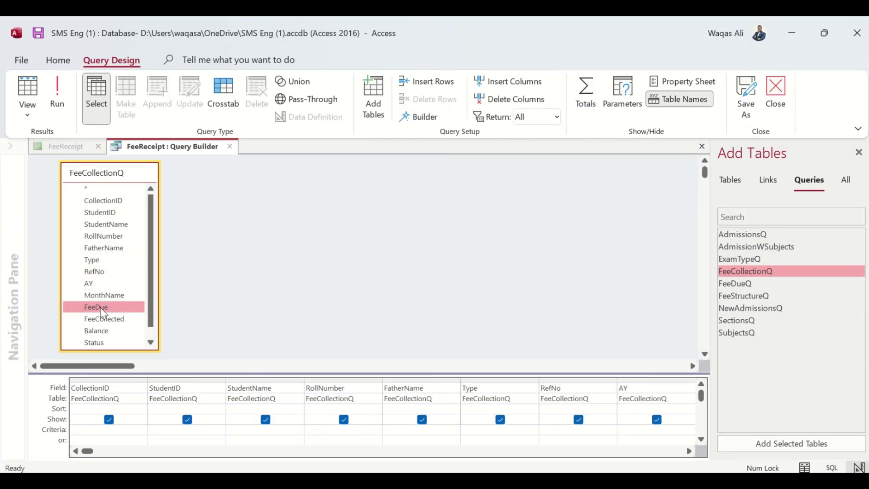
pyautogui.doubleClick(100, 308)
pyautogui.doubleClick(105, 319)
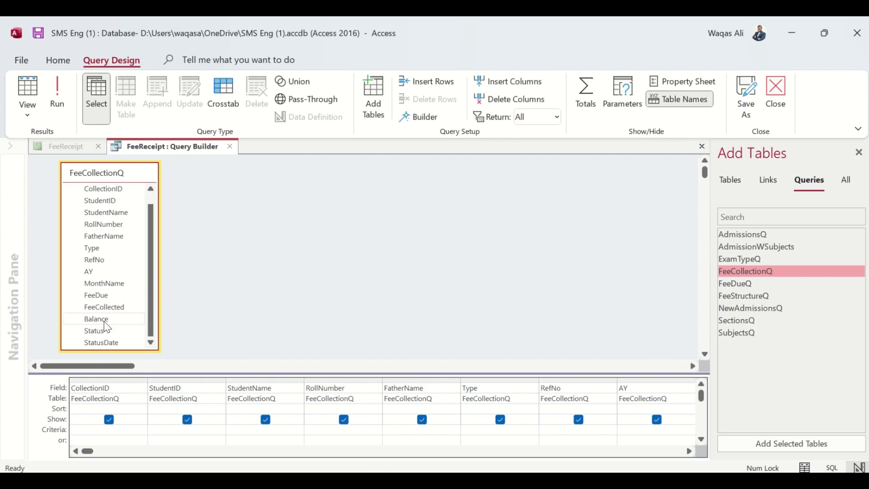
pyautogui.doubleClick(105, 325)
pyautogui.doubleClick(97, 331)
pyautogui.doubleClick(105, 339)
pyautogui.click(58, 104)
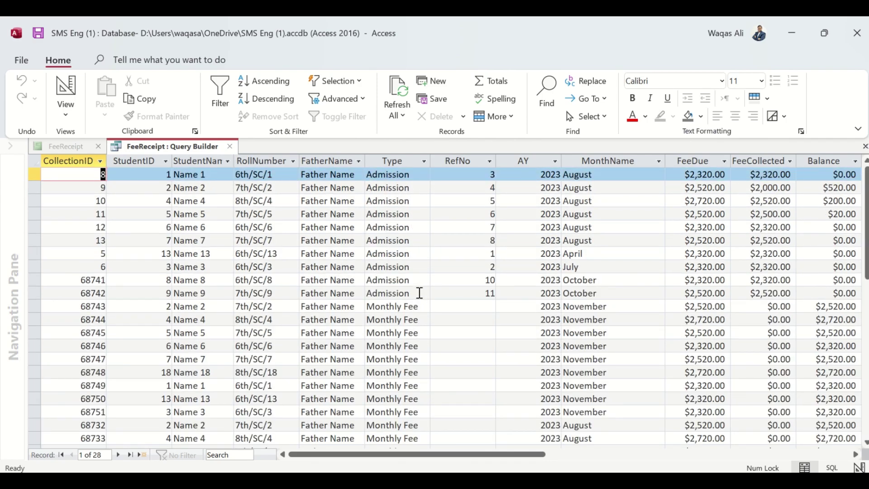
pyautogui.moveTo(442, 454); pyautogui.dragTo(330, 417)
# - Save the query as FeeReceipt's record source and close the Query Builder
pyautogui.rightClick(182, 146)
pyautogui.click(230, 148)
pyautogui.click(230, 147)
# - Show the field list and enlarge the Page Header section
pyautogui.click(323, 60)
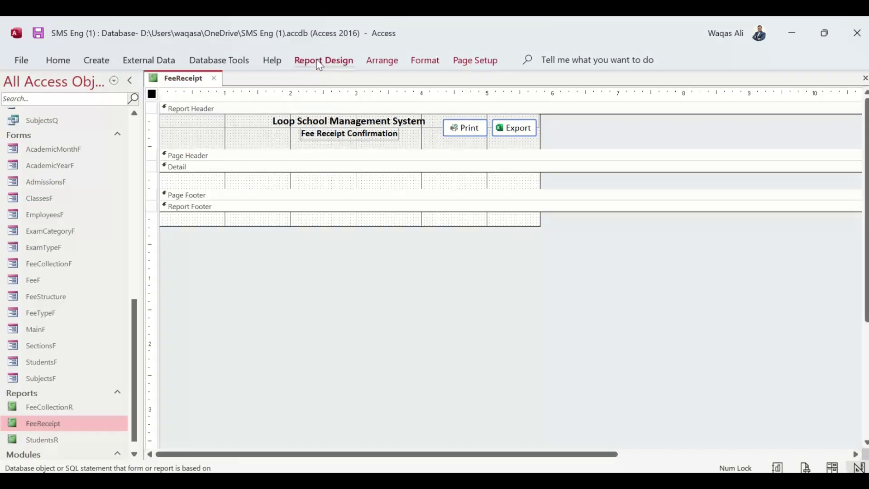
pyautogui.click(689, 102)
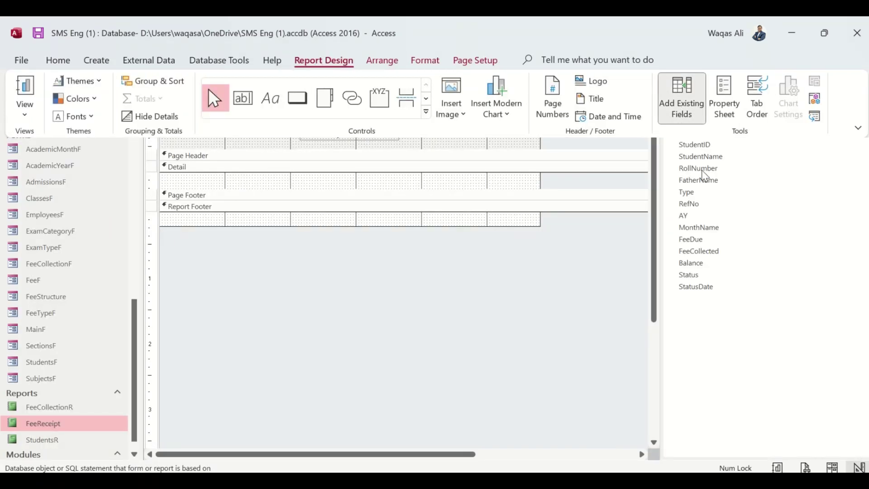
pyautogui.click(702, 155)
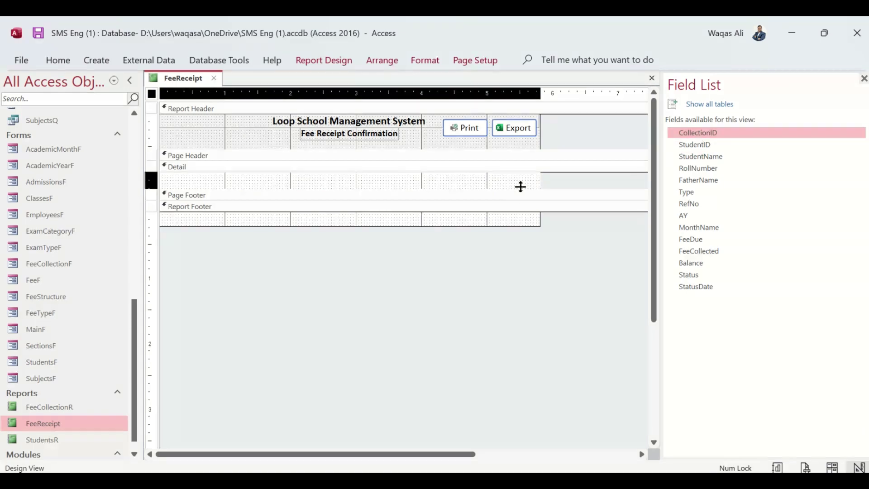
pyautogui.moveTo(521, 187); pyautogui.dragTo(515, 297)
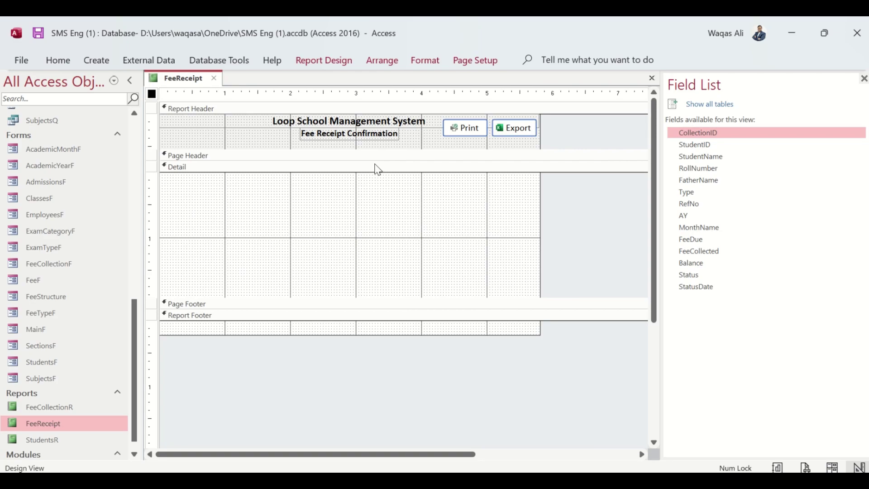
pyautogui.moveTo(377, 161); pyautogui.dragTo(362, 240)
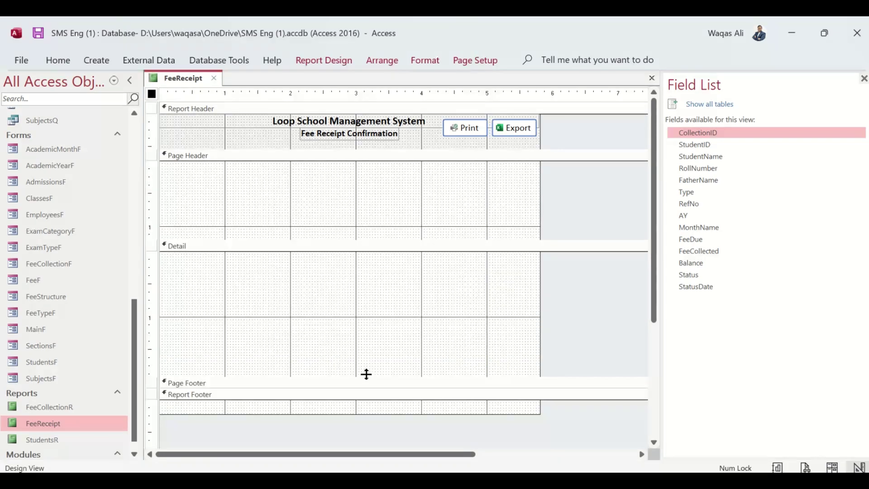
pyautogui.moveTo(365, 377); pyautogui.dragTo(369, 317)
pyautogui.moveTo(367, 239); pyautogui.dragTo(363, 295)
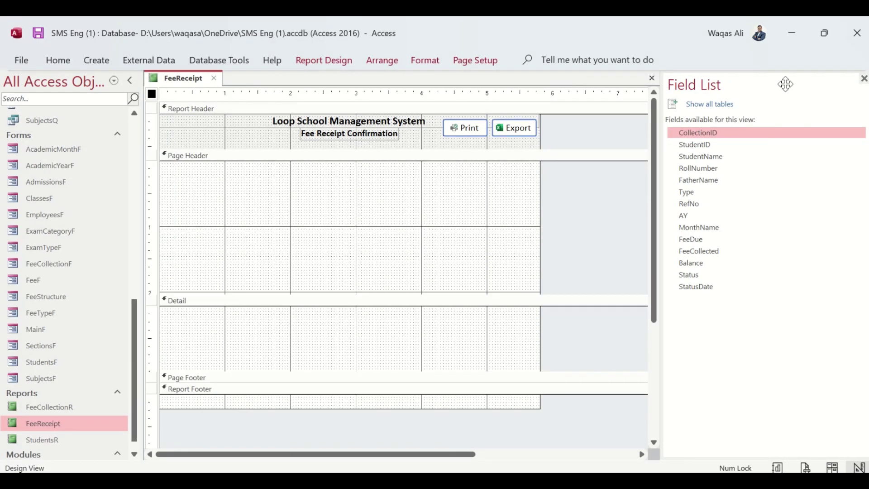
# - Place CollectionID, StudentID, StudentName and RollNumber in a column in the Page Header
pyautogui.moveTo(714, 131); pyautogui.dragTo(225, 181)
pyautogui.moveTo(714, 143); pyautogui.dragTo(227, 198)
pyautogui.moveTo(705, 156); pyautogui.dragTo(228, 218)
pyautogui.moveTo(684, 168); pyautogui.dragTo(227, 230)
pyautogui.moveTo(699, 180); pyautogui.dragTo(226, 247)
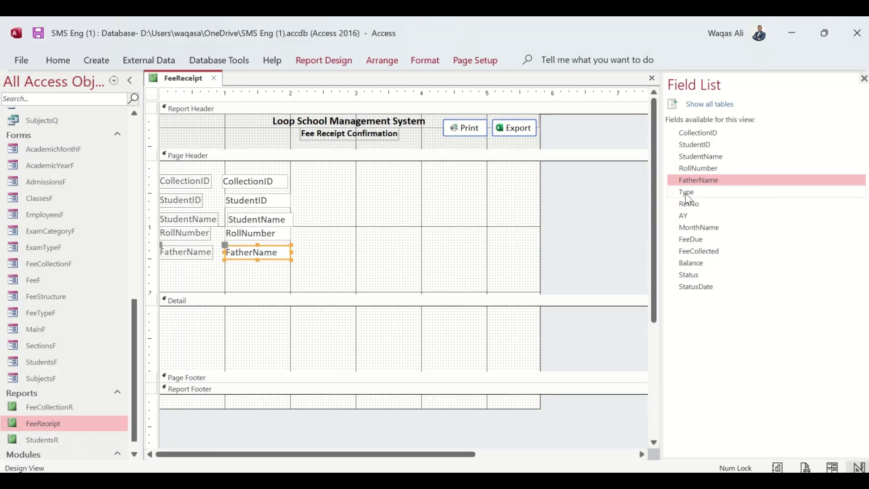
# - Add Type, RefNo, AY, MonthName, Status and StatusDate as a second Page Header column
pyautogui.moveTo(686, 194); pyautogui.dragTo(510, 177)
pyautogui.moveTo(678, 204); pyautogui.dragTo(477, 202)
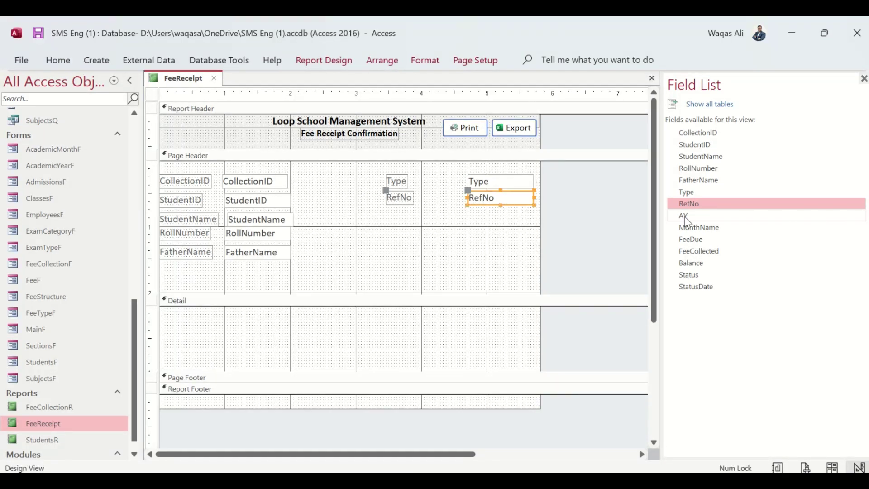
pyautogui.moveTo(685, 216); pyautogui.dragTo(471, 217)
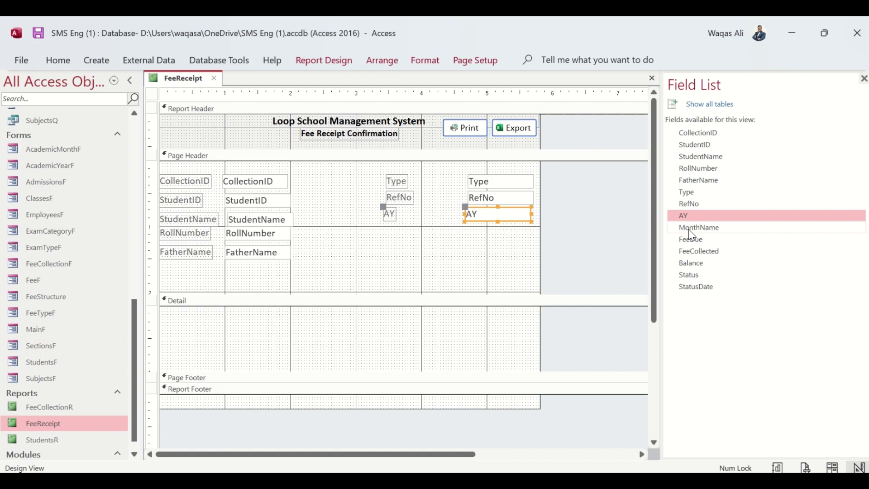
pyautogui.moveTo(690, 227); pyautogui.dragTo(472, 233)
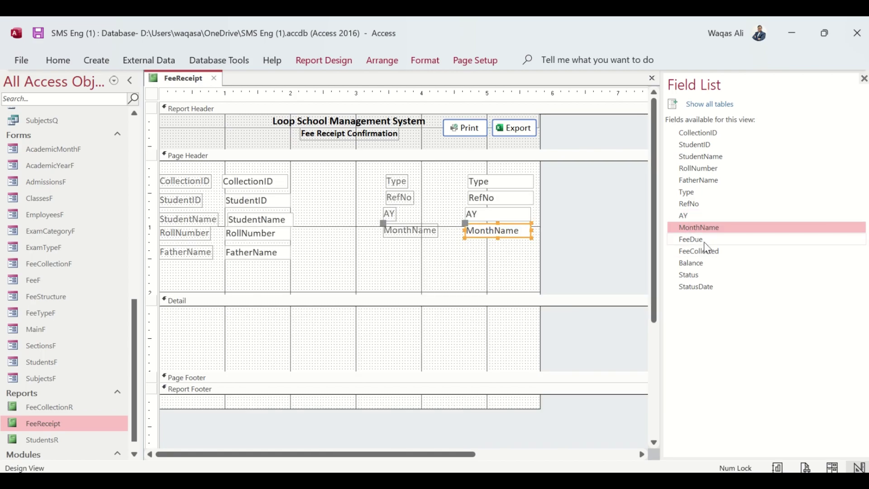
pyautogui.moveTo(534, 294); pyautogui.dragTo(535, 290)
pyautogui.moveTo(689, 275); pyautogui.dragTo(493, 250)
pyautogui.moveTo(702, 290); pyautogui.dragTo(472, 266)
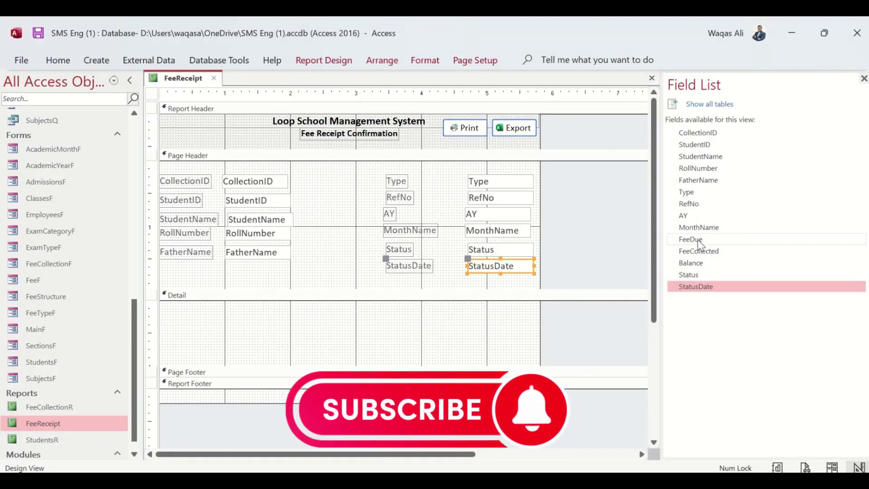
# - Add FeeDue, FeeCollected and Balance to the Detail section and select all controls
pyautogui.moveTo(697, 240); pyautogui.dragTo(218, 333)
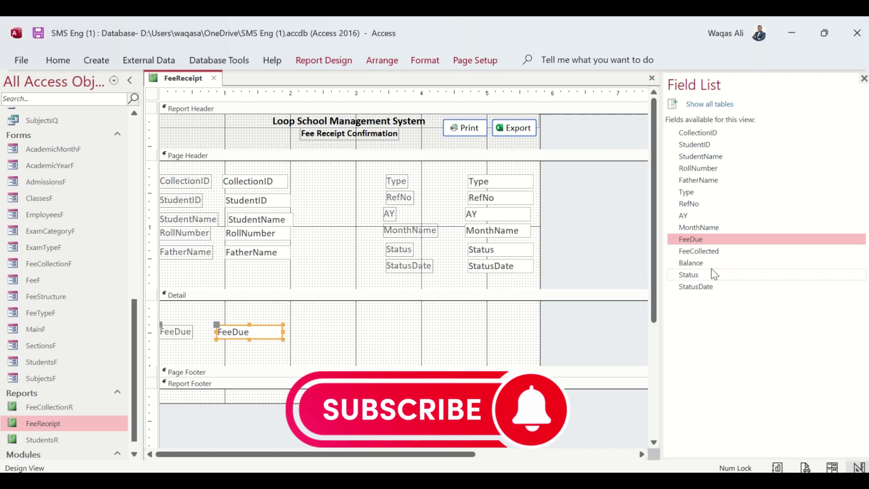
pyautogui.moveTo(700, 251); pyautogui.dragTo(331, 325)
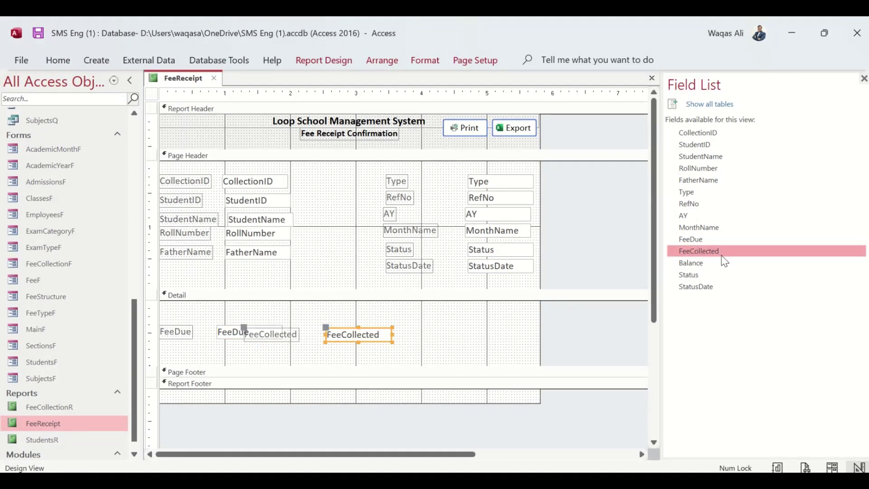
pyautogui.moveTo(692, 263); pyautogui.dragTo(446, 330)
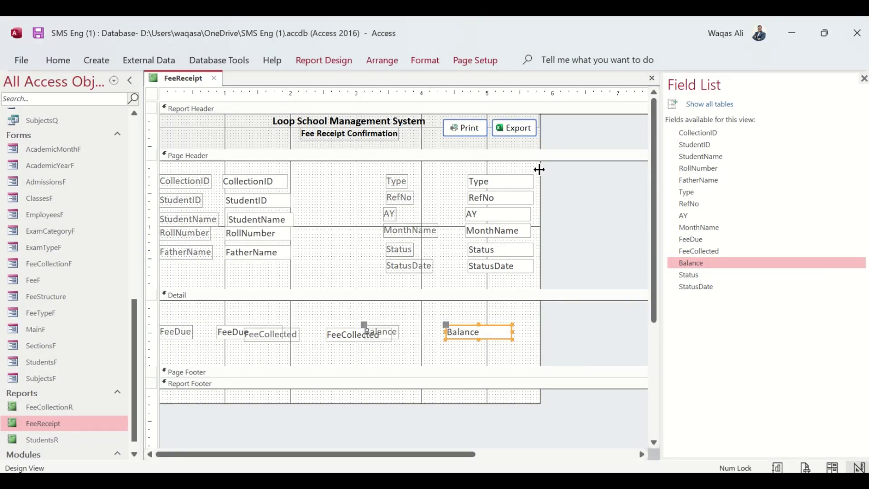
pyautogui.moveTo(541, 177); pyautogui.dragTo(156, 432)
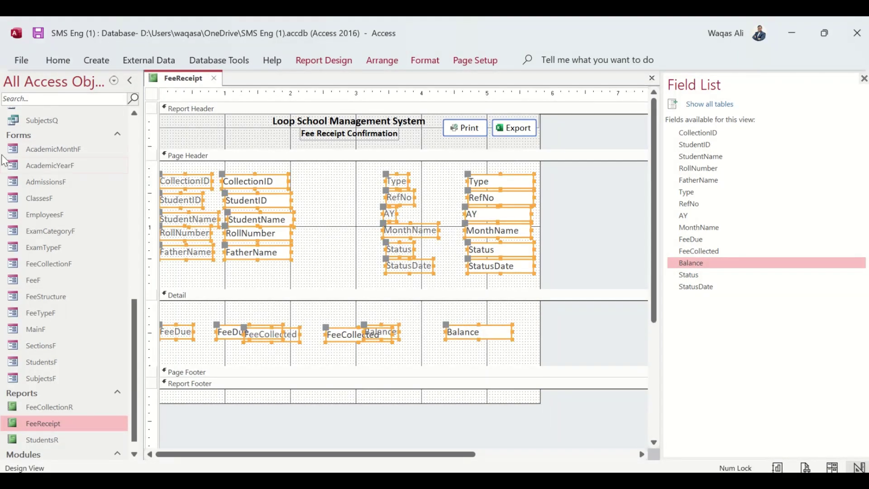
# - Make the selected fields' text colour black
pyautogui.click(58, 61)
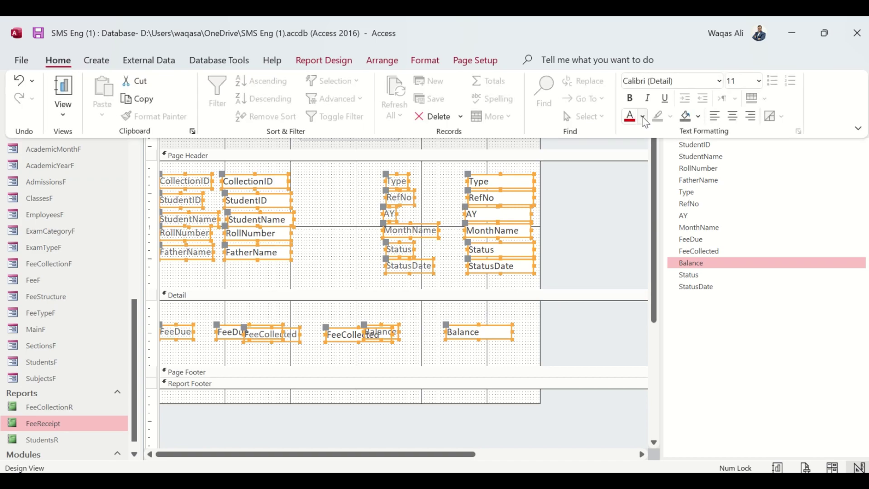
pyautogui.click(644, 119)
pyautogui.click(642, 173)
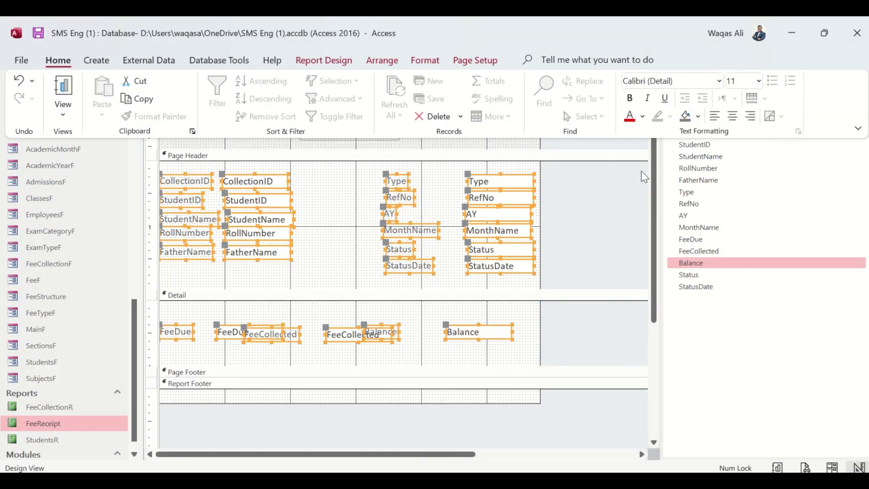
pyautogui.click(580, 223)
# - Stack the left column of header controls with Narrow control padding
pyautogui.moveTo(313, 257); pyautogui.dragTo(169, 174)
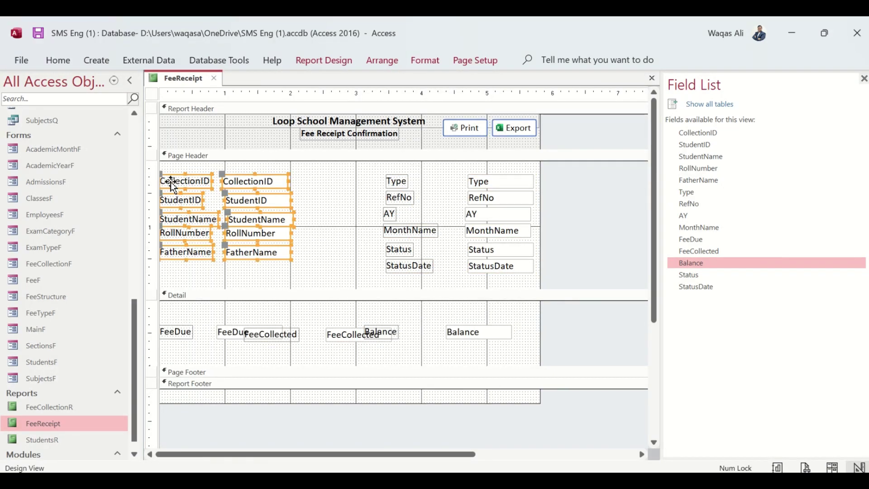
pyautogui.rightClick(193, 204)
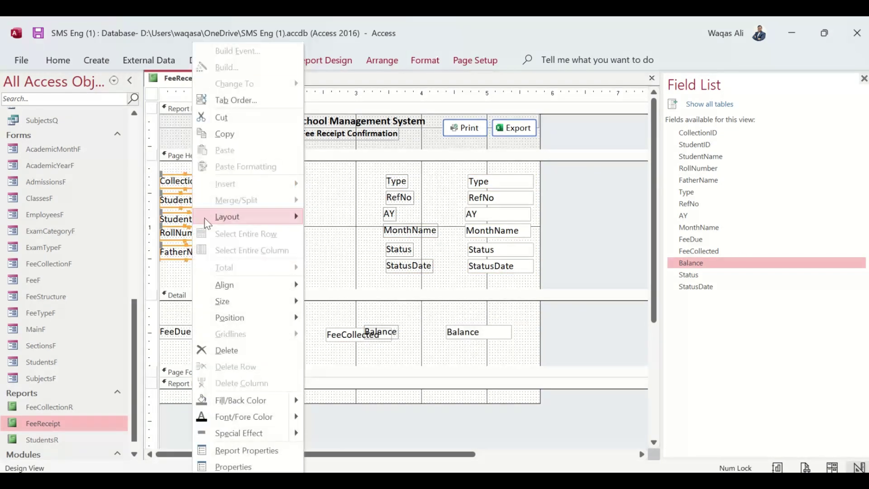
pyautogui.moveTo(239, 219)
pyautogui.click(350, 232)
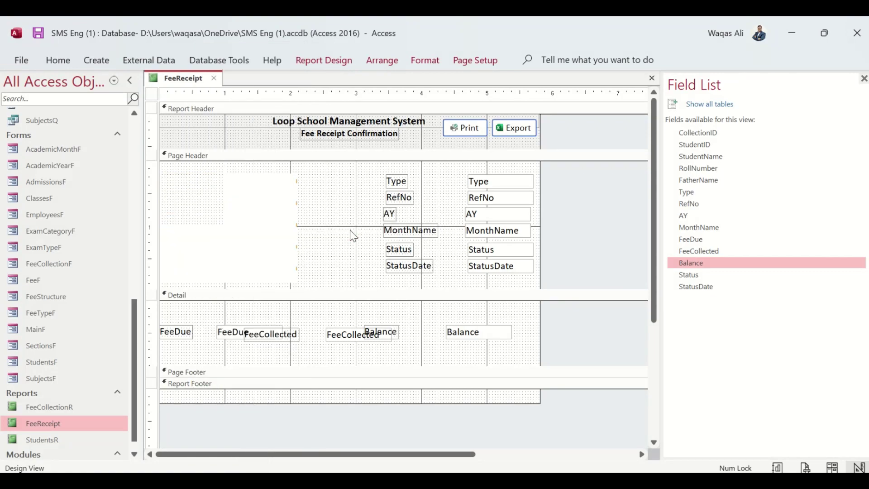
pyautogui.click(383, 61)
pyautogui.click(612, 111)
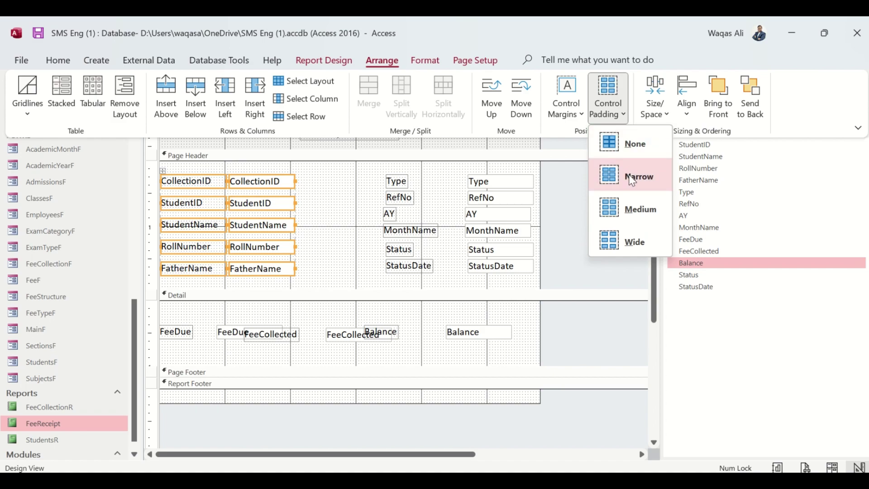
pyautogui.click(642, 180)
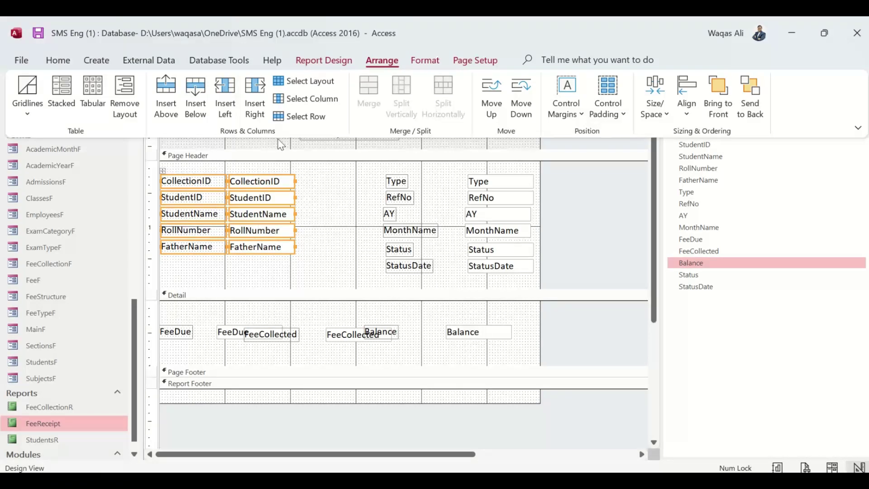
# - Set the stacked controls' Height to 0.3" and Top Margin to 0.05"
pyautogui.click(344, 64)
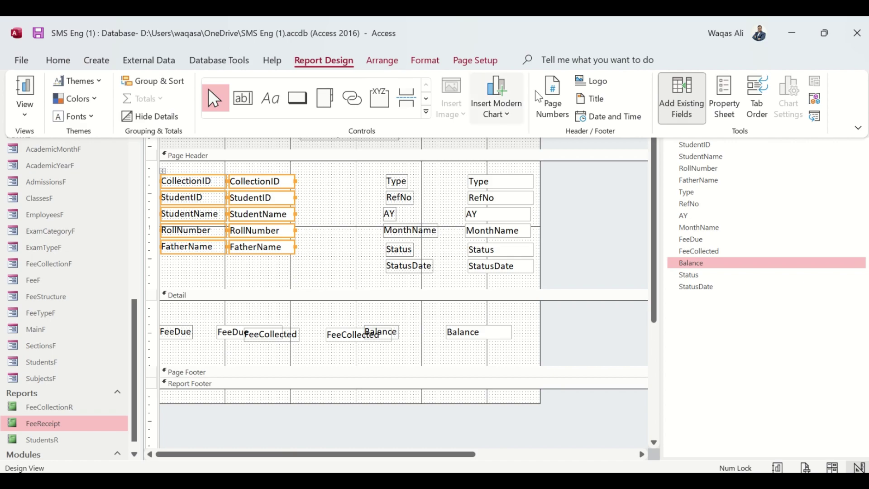
pyautogui.click(724, 102)
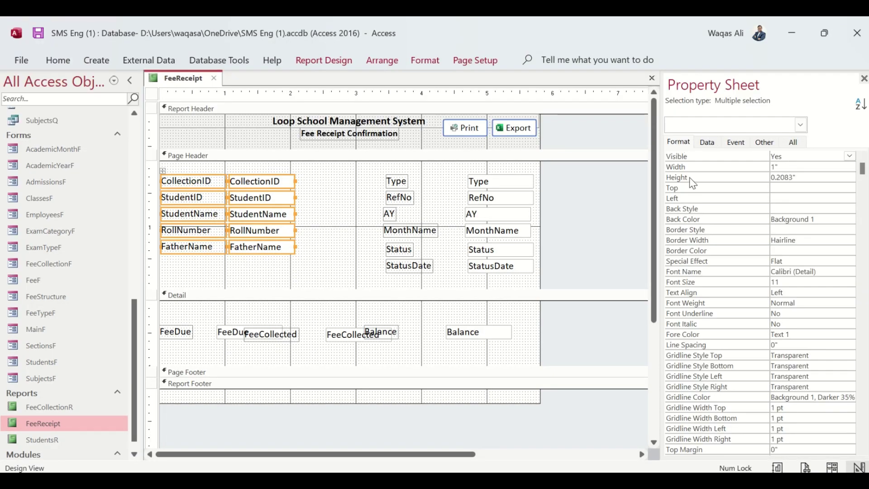
pyautogui.click(798, 177)
pyautogui.press('Return')
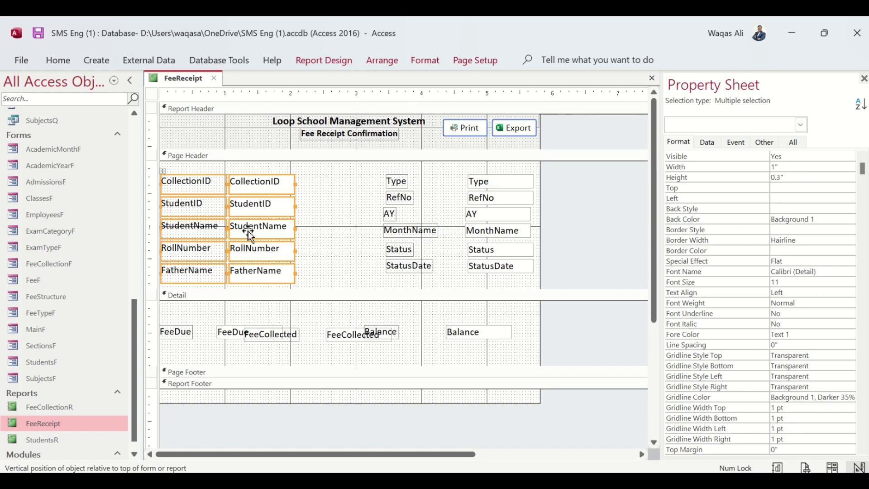
pyautogui.scroll(-1, 814, 385)
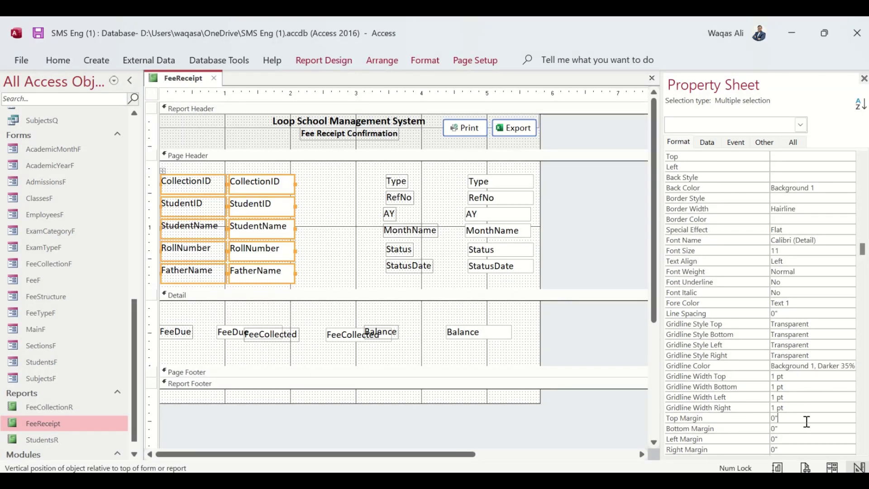
pyautogui.click(773, 419)
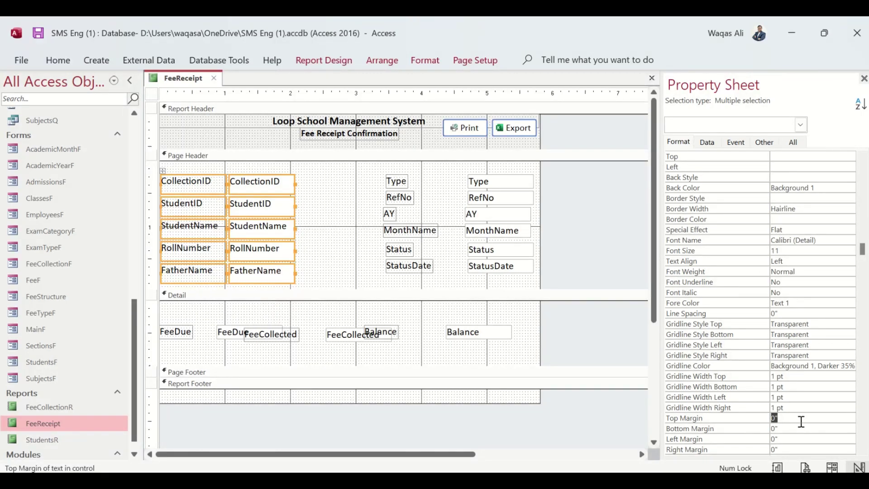
pyautogui.write('0.05')
pyautogui.press('Return')
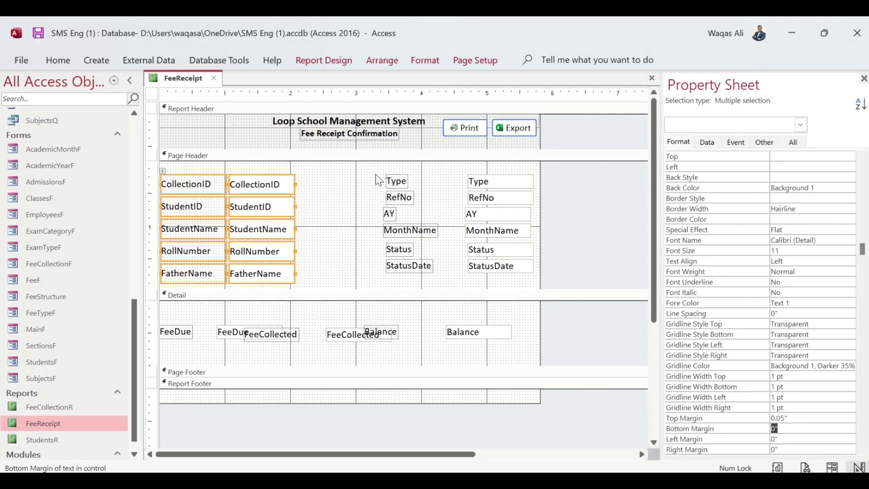
pyautogui.moveTo(375, 177); pyautogui.dragTo(519, 272)
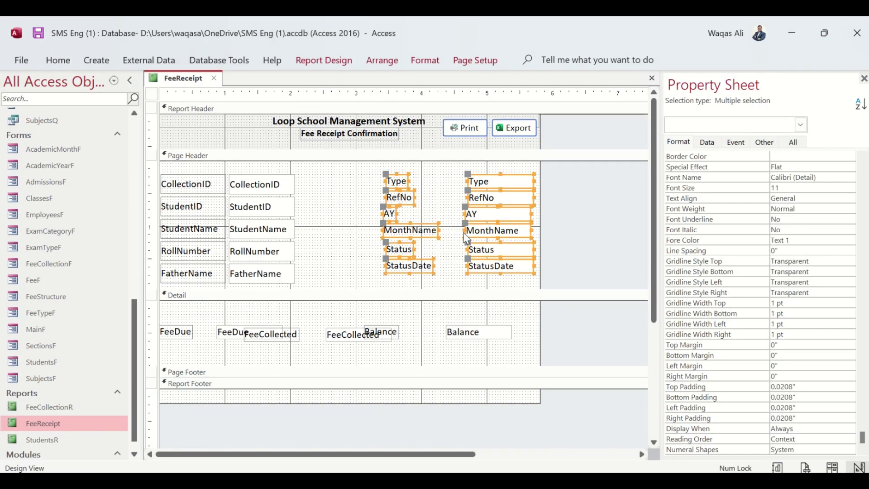
# - Stack the Type to StatusDate controls with Narrow control padding
pyautogui.rightClick(484, 229)
pyautogui.moveTo(530, 217)
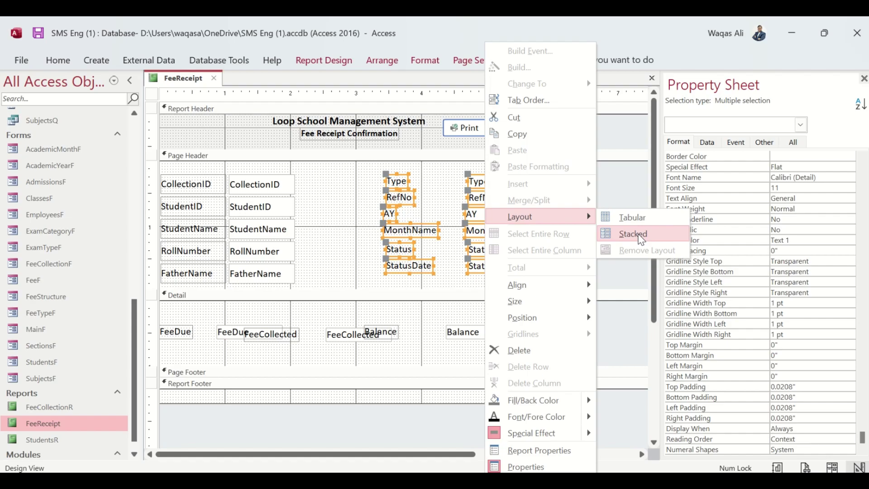
pyautogui.click(634, 234)
pyautogui.click(382, 61)
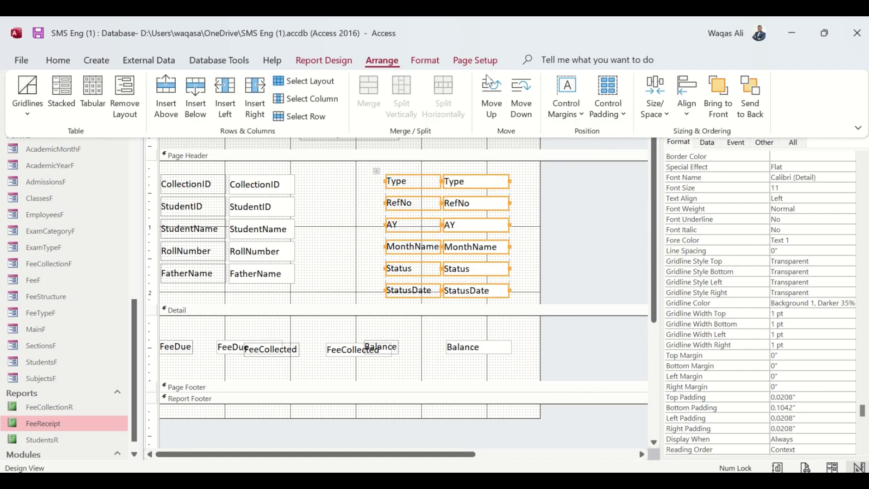
pyautogui.click(609, 115)
pyautogui.click(631, 176)
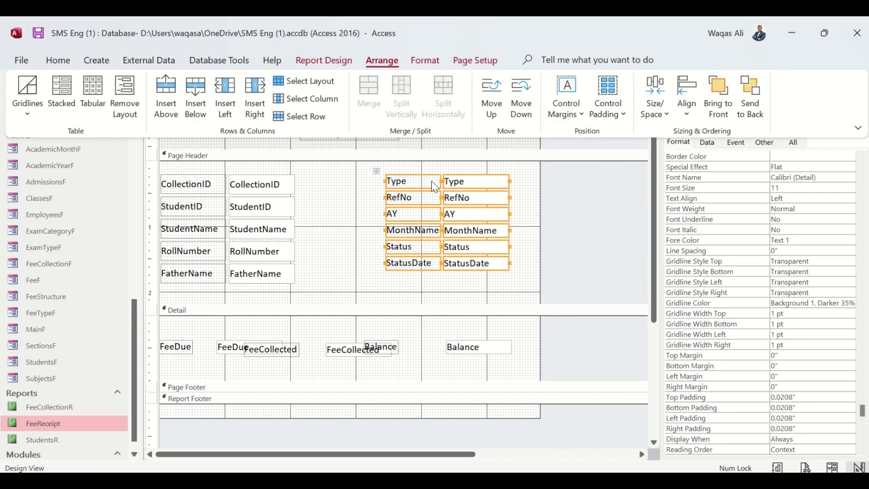
pyautogui.click(781, 186)
# - Set their Height to 0.3" and Top Margin to 0.05"
pyautogui.scroll(3, 792, 177)
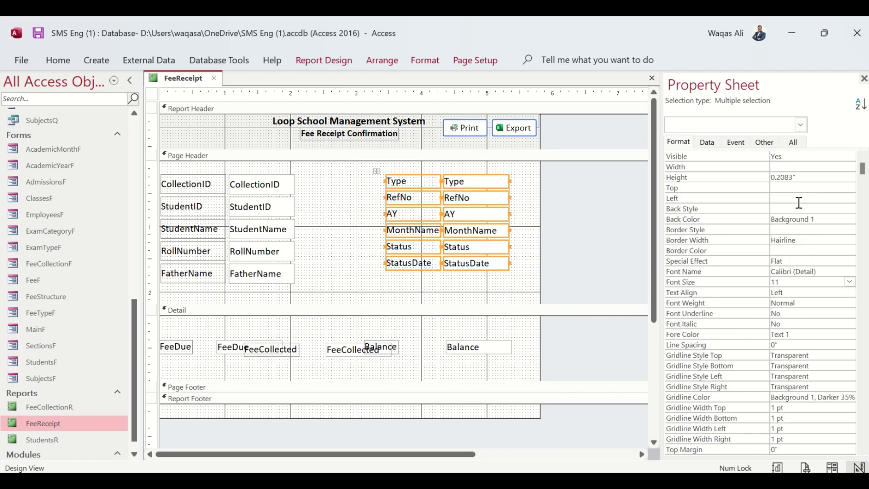
pyautogui.click(792, 176)
pyautogui.press('BackSpace')
pyautogui.press('BackSpace')
pyautogui.press('Return')
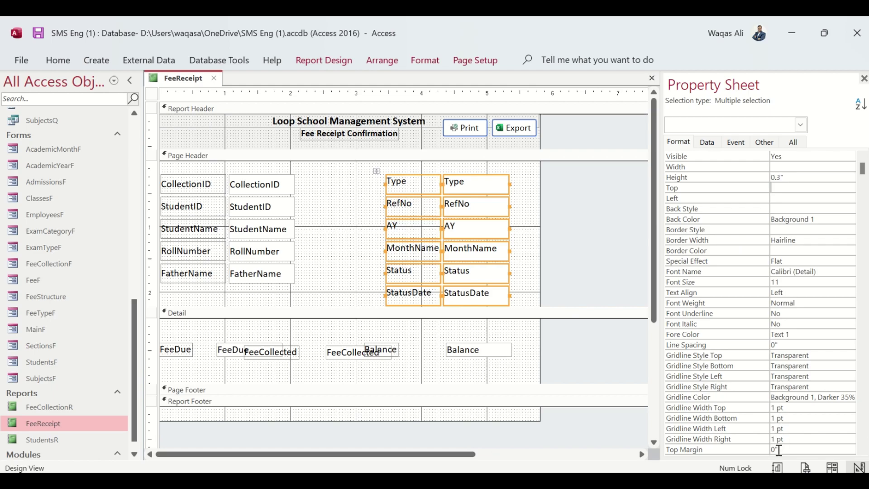
pyautogui.click(765, 451)
pyautogui.write('0.05')
pyautogui.press('Return')
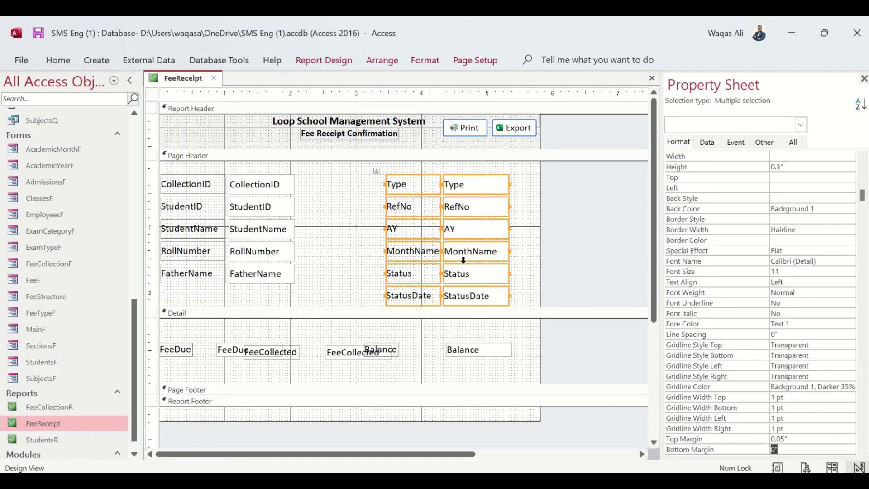
# - Move the Type–StatusDate group left and widen its field boxes
pyautogui.moveTo(481, 227); pyautogui.dragTo(451, 227)
pyautogui.moveTo(494, 178); pyautogui.dragTo(475, 309)
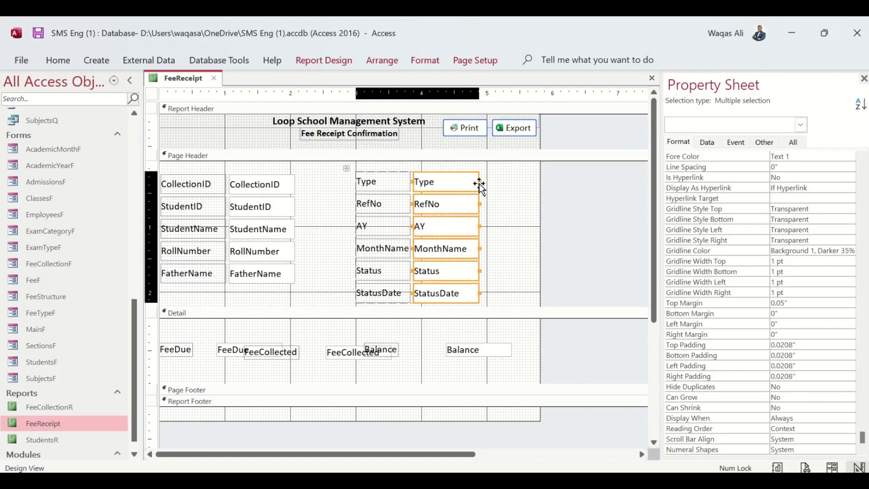
pyautogui.moveTo(480, 182); pyautogui.dragTo(535, 183)
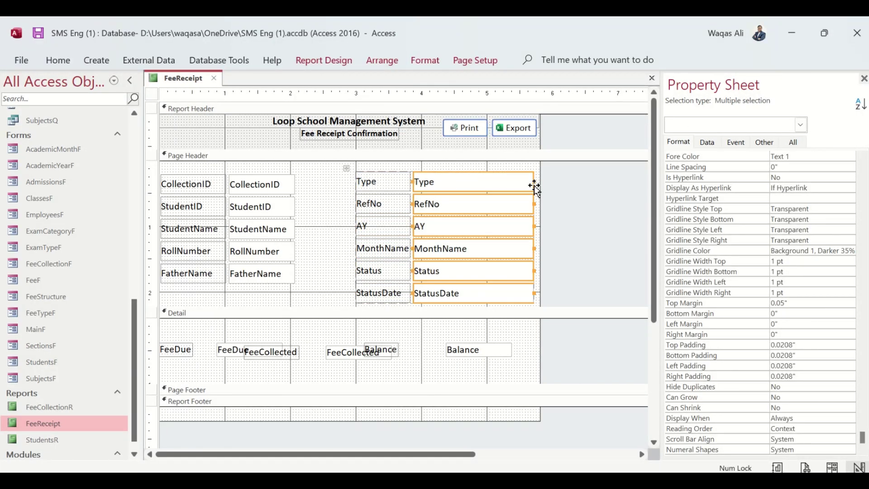
pyautogui.moveTo(385, 308); pyautogui.dragTo(273, 272)
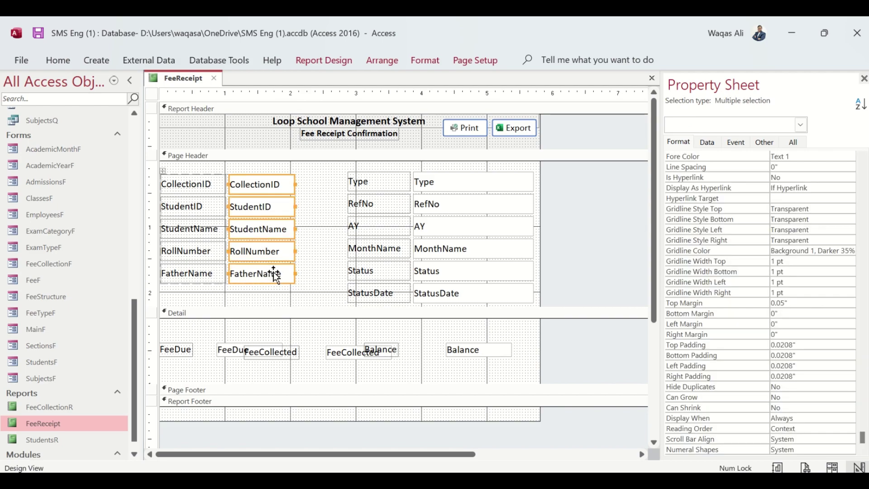
# - Widen the CollectionID–FatherName field boxes and slightly narrow the Type–StatusDate boxes to fit
pyautogui.moveTo(294, 206); pyautogui.dragTo(340, 210)
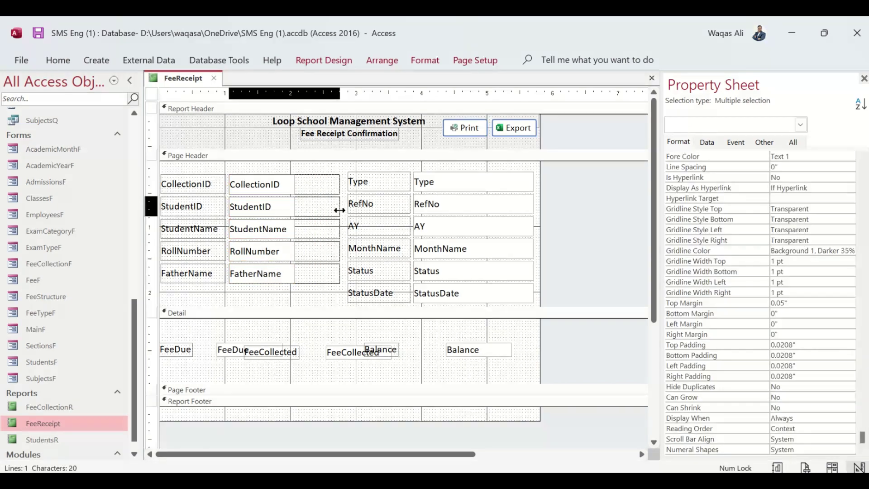
pyautogui.moveTo(548, 174); pyautogui.dragTo(525, 303)
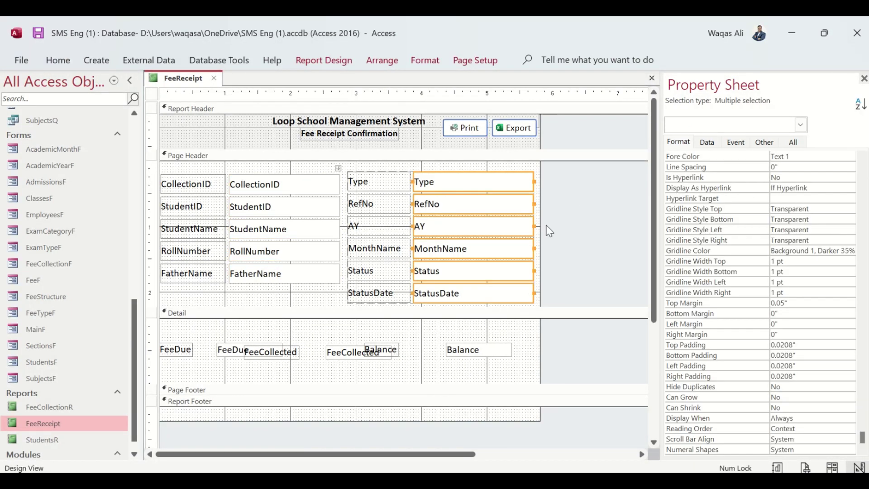
pyautogui.moveTo(534, 203); pyautogui.dragTo(506, 207)
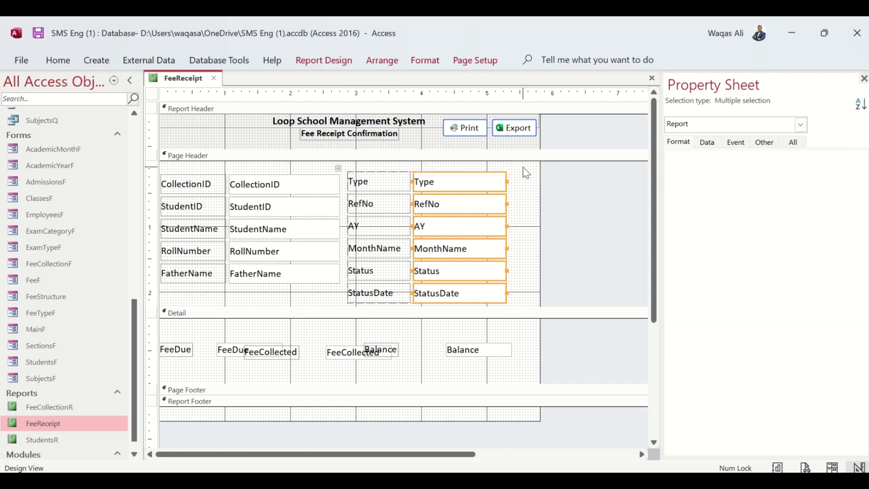
pyautogui.moveTo(527, 172); pyautogui.dragTo(405, 294)
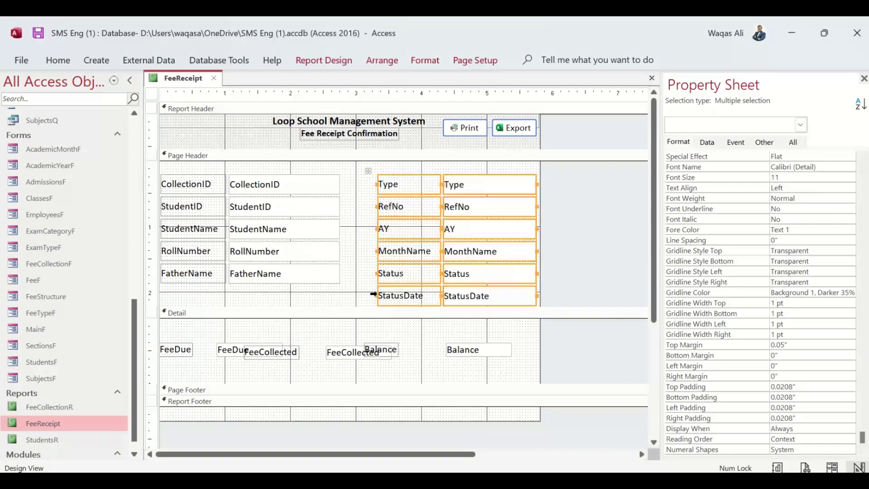
pyautogui.moveTo(335, 278); pyautogui.dragTo(372, 186)
# - Edit the CollectionID and Student ID labels and caption the StudentName label 'Student Name:'
pyautogui.click(230, 303)
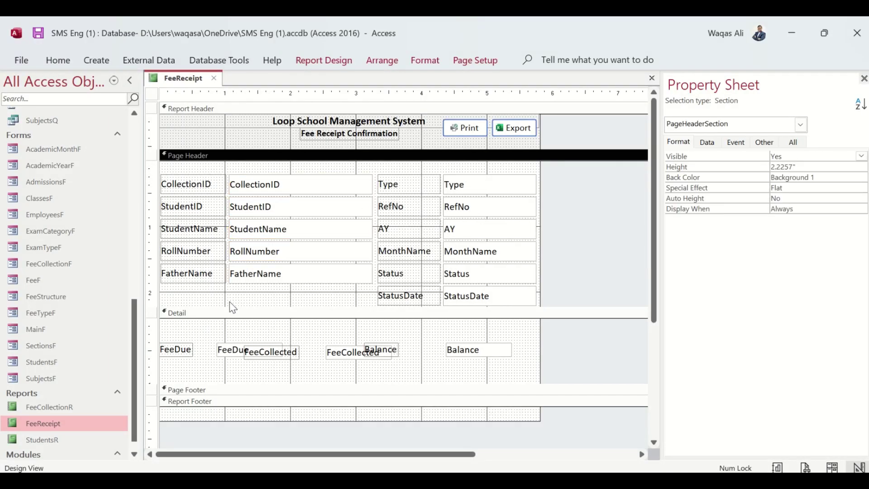
pyautogui.click(207, 185)
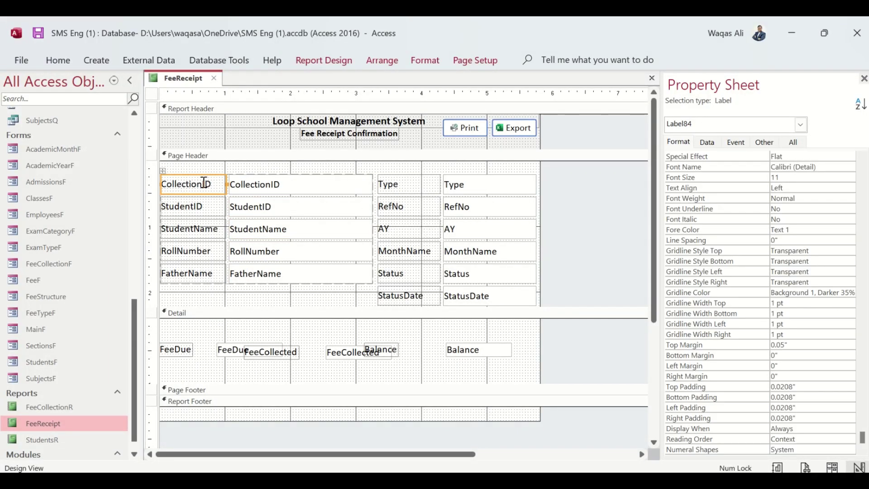
pyautogui.click(205, 181)
pyautogui.click(196, 206)
pyautogui.click(195, 204)
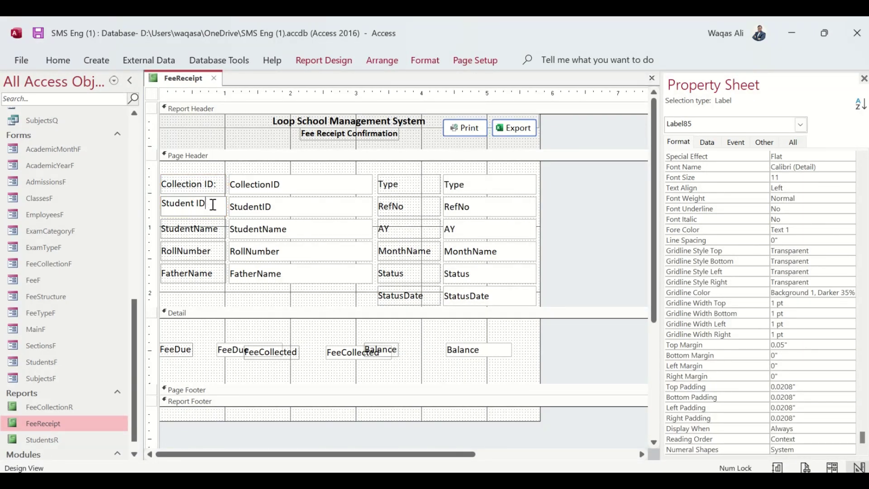
pyautogui.press('Return')
pyautogui.click(199, 231)
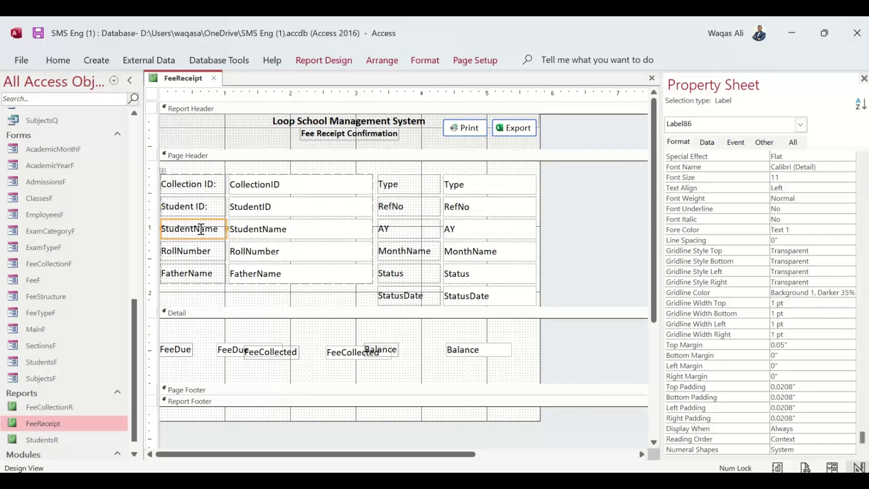
pyautogui.click(192, 227)
pyautogui.write(':')
pyautogui.press('Return')
# - Add colons to the Roll Number and Father Name labels
pyautogui.click(198, 253)
pyautogui.click(180, 251)
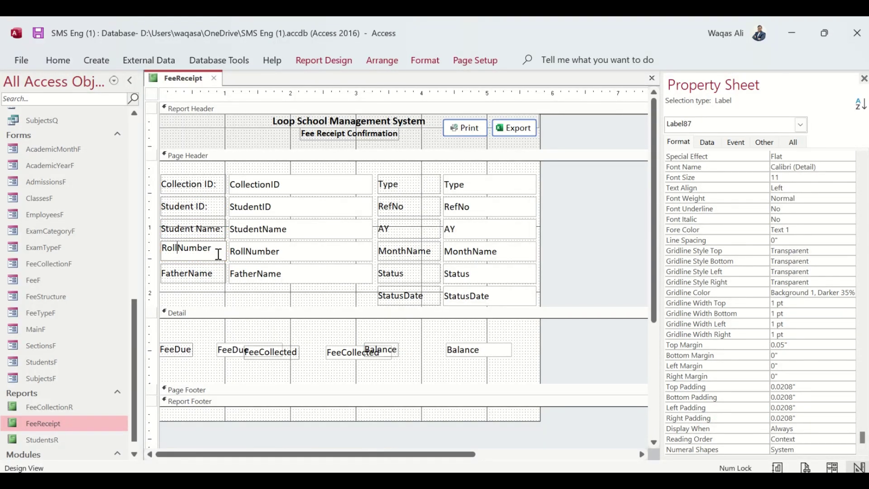
pyautogui.write(':')
pyautogui.press('Return')
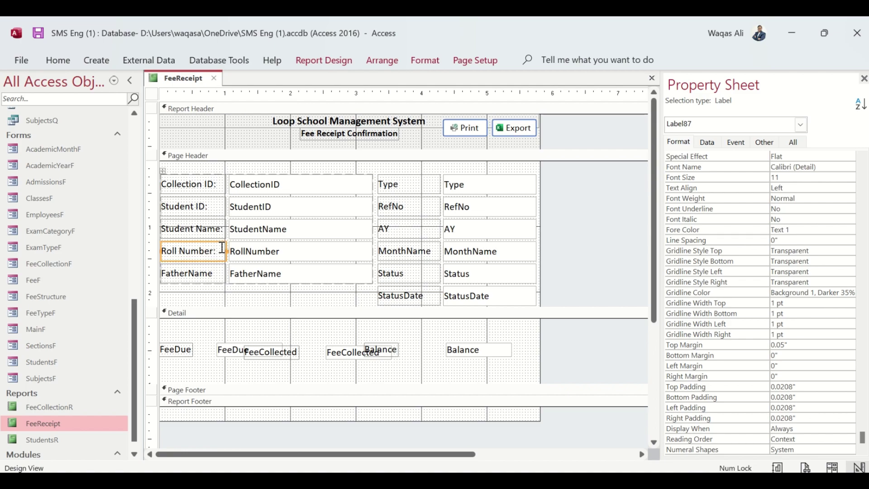
pyautogui.click(203, 274)
pyautogui.click(196, 272)
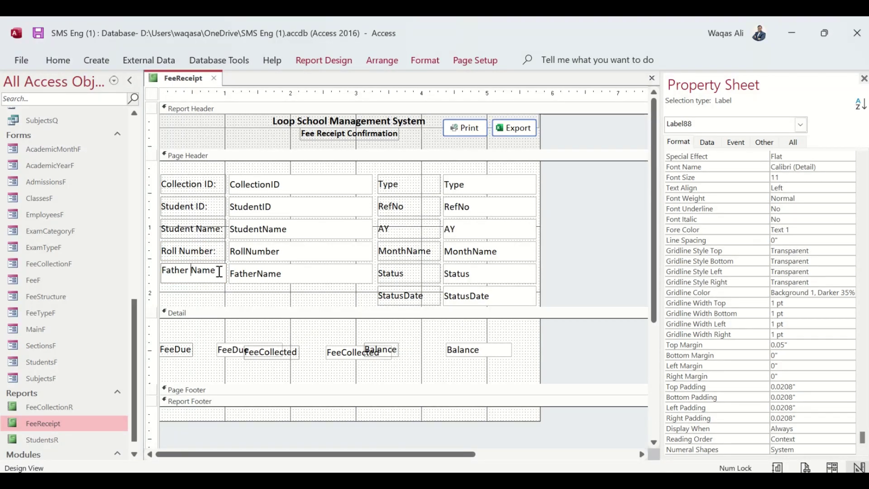
pyautogui.write(':')
pyautogui.press('Return')
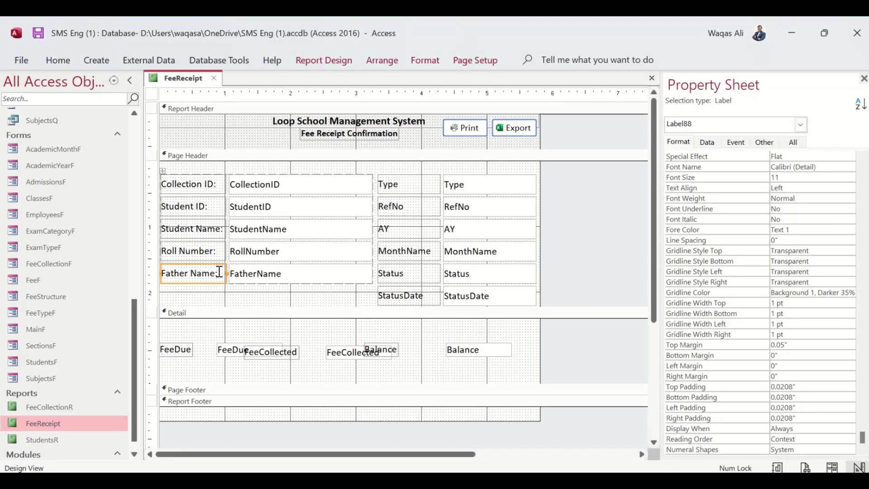
# - Rename the Type label to 'Fee Type:' and RefNo to 'Reference No:'
pyautogui.click(416, 186)
pyautogui.click(418, 181)
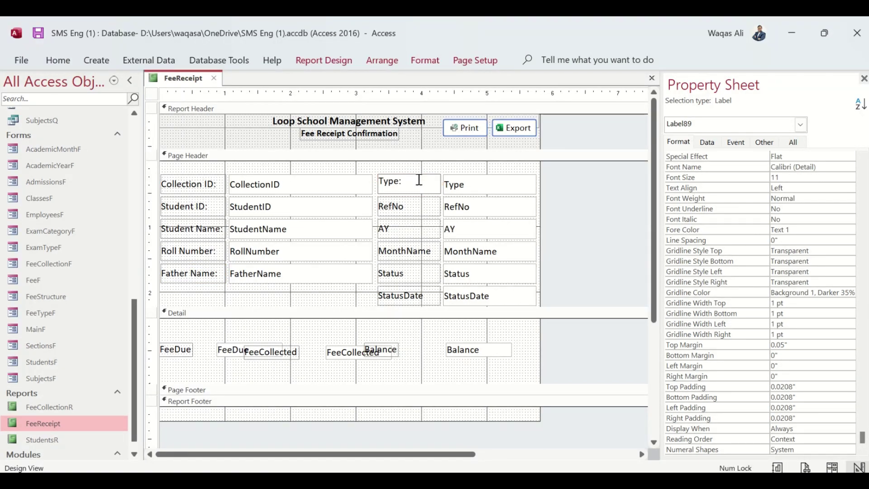
pyautogui.write(':')
pyautogui.press('Home')
pyautogui.write('Fee')
pyautogui.click(394, 204)
pyautogui.click(393, 204)
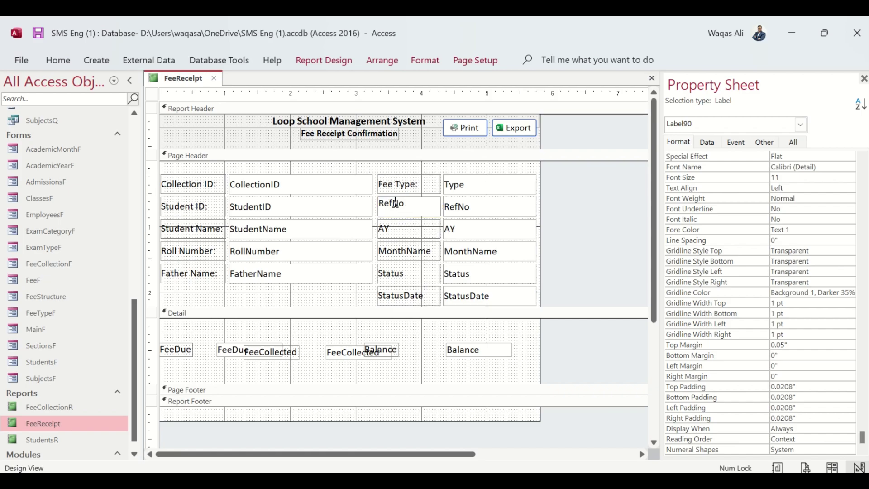
pyautogui.write('erence')
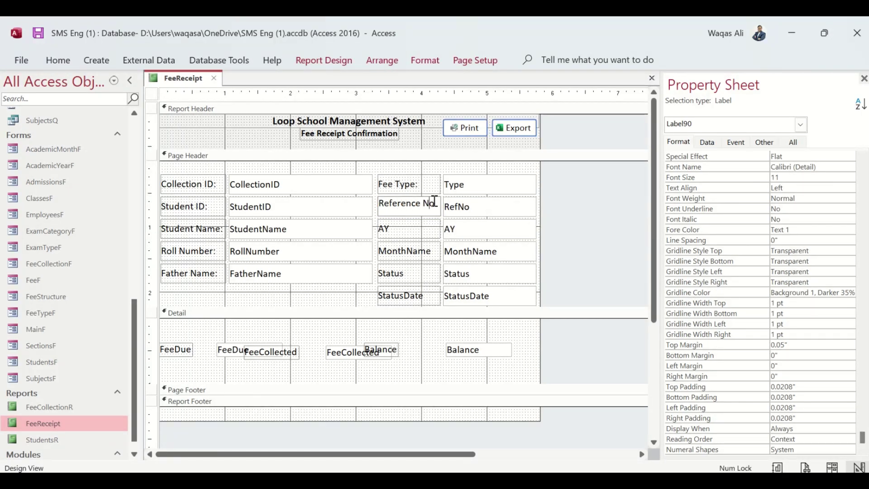
pyautogui.press('End')
pyautogui.write(':')
# - Change the AY label to 'Year:' and caption MonthName as 'Month Name:'
pyautogui.click(406, 229)
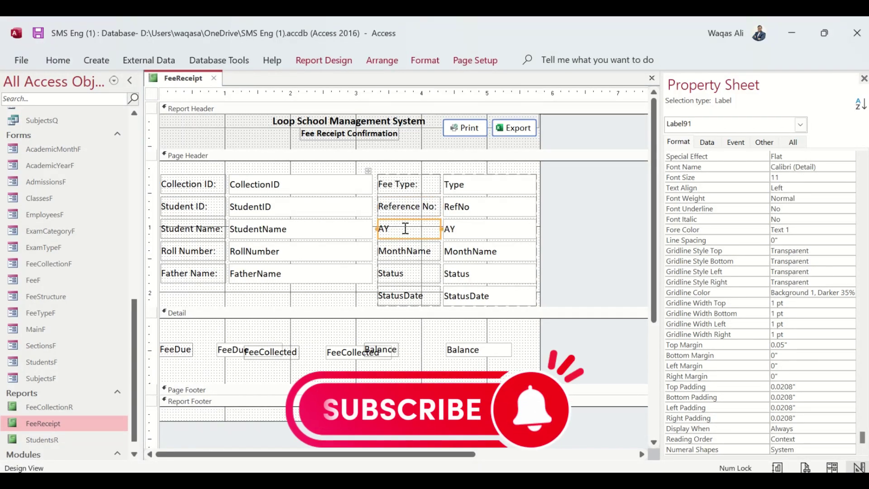
pyautogui.doubleClick(406, 229)
pyautogui.write('Y')
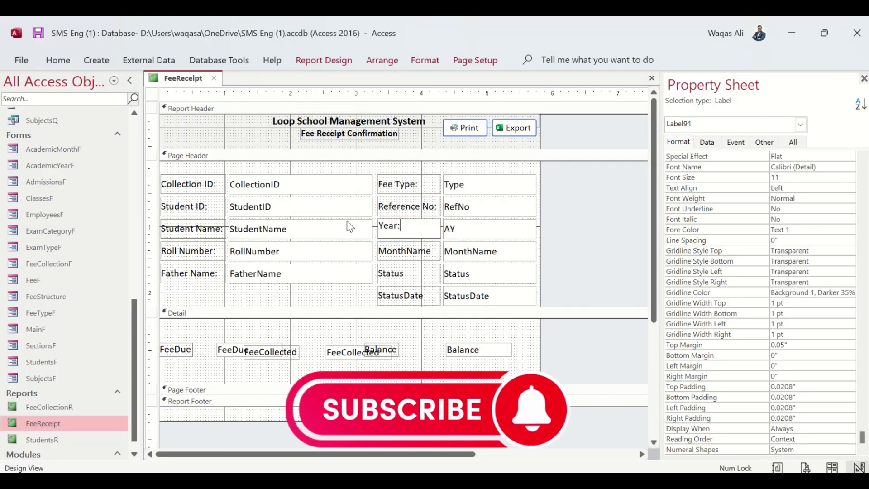
pyautogui.press('Return')
pyautogui.click(393, 253)
pyautogui.click(409, 251)
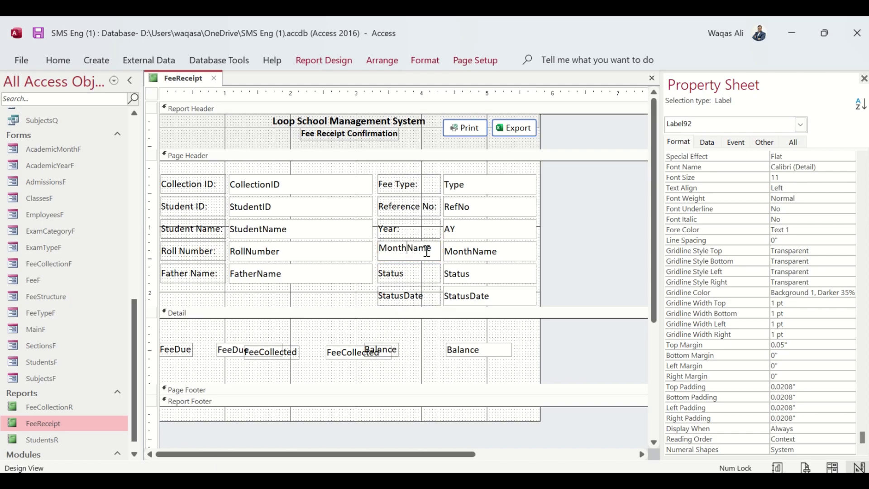
pyautogui.write(':')
pyautogui.press('Return')
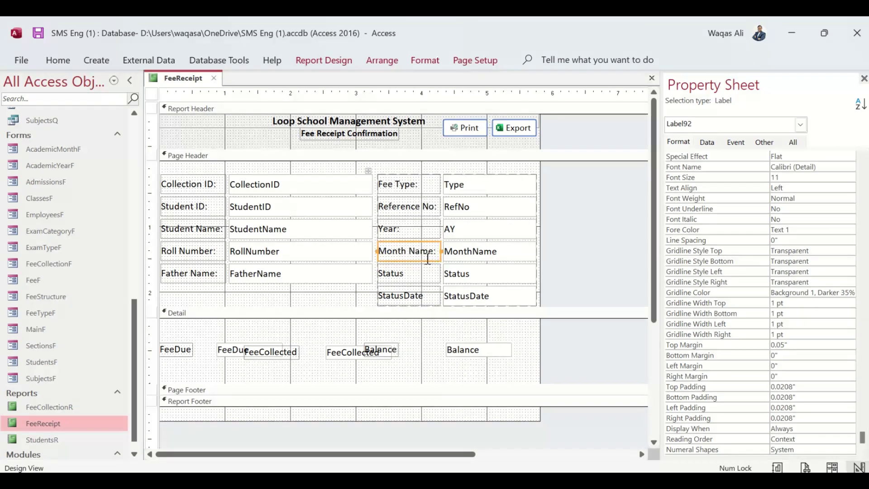
# - Caption the last two labels 'Status:' and 'Status Date:'
pyautogui.click(426, 274)
pyautogui.click(426, 275)
pyautogui.write(':')
pyautogui.press('Return')
pyautogui.click(408, 292)
pyautogui.click(415, 293)
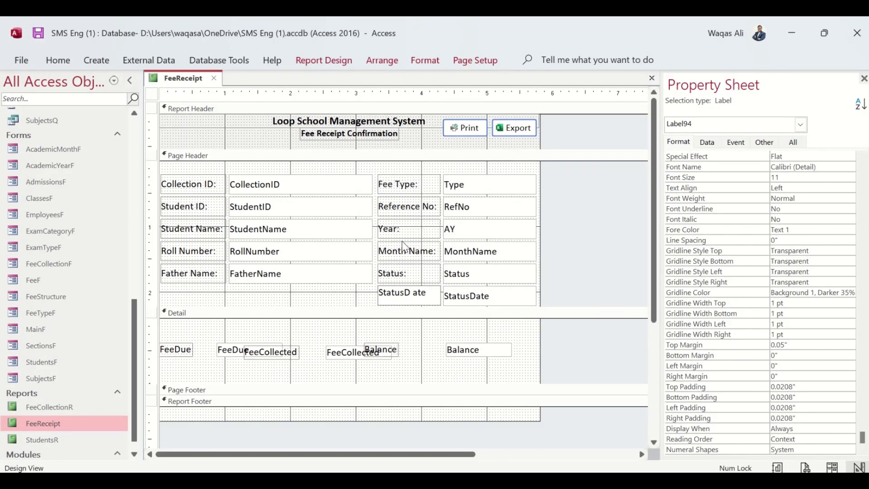
pyautogui.press('Left')
pyautogui.write(':')
pyautogui.press('Return')
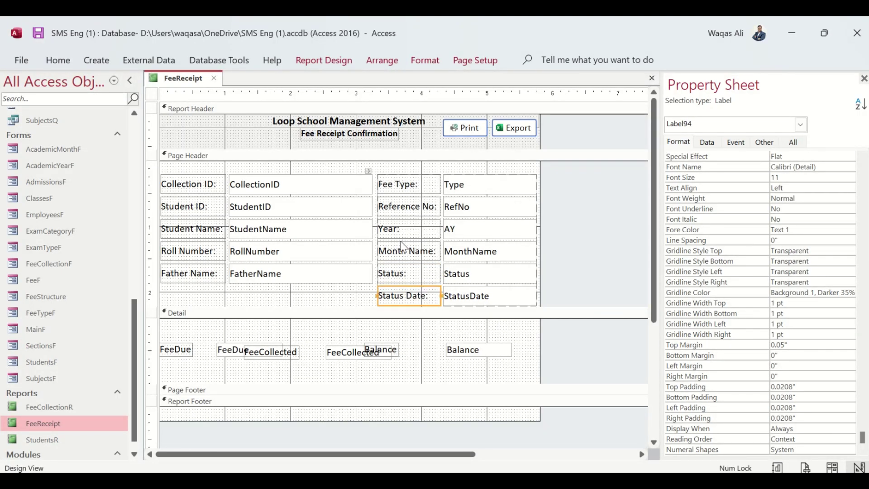
# - Make both columns of Page Header labels bold
pyautogui.click(405, 172)
pyautogui.hotkey('ctrl', 'b')
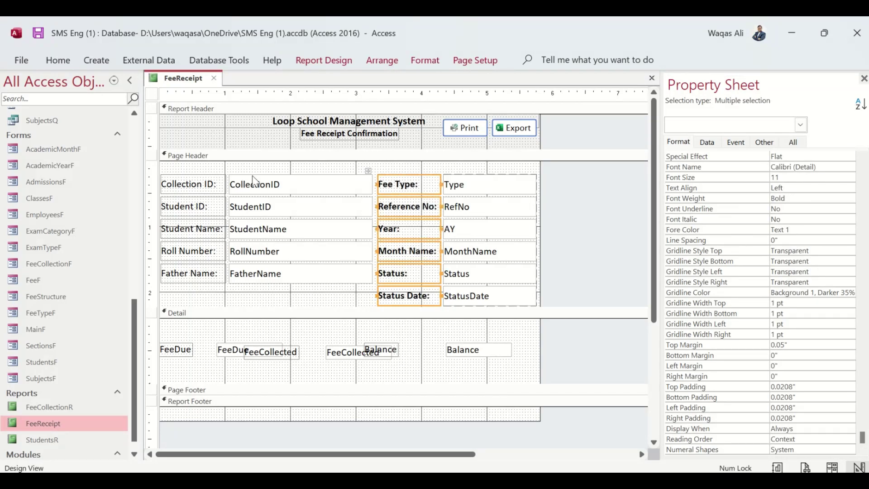
pyautogui.click(196, 172)
pyautogui.hotkey('ctrl', 'b')
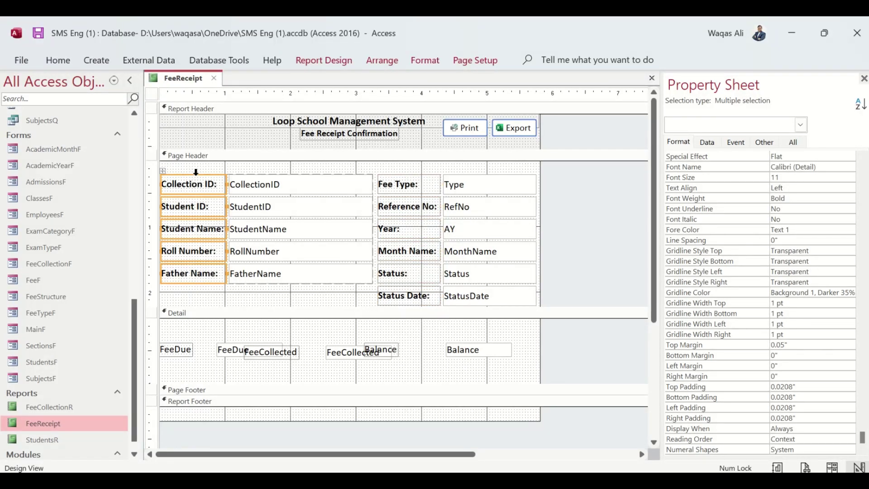
# - Set a theme Shape Outline colour on all Page Header labels and fields to hide their borders
pyautogui.click(536, 190)
pyautogui.moveTo(497, 197); pyautogui.dragTo(175, 295)
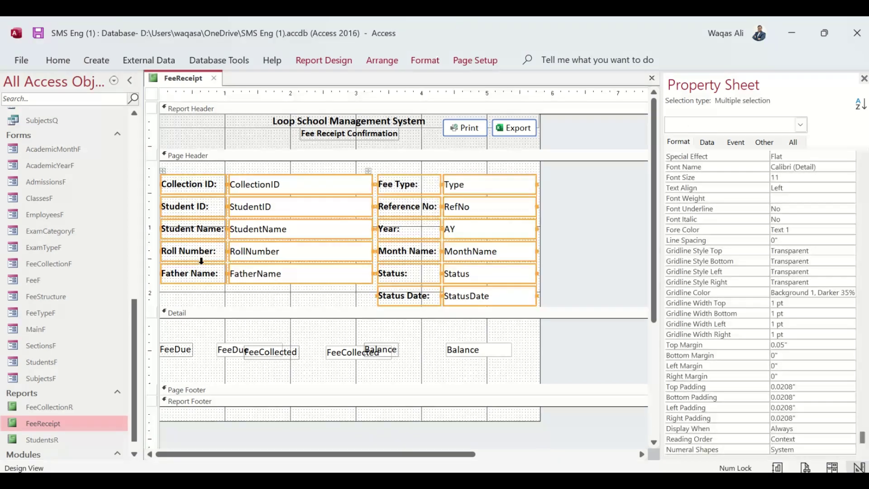
pyautogui.click(431, 66)
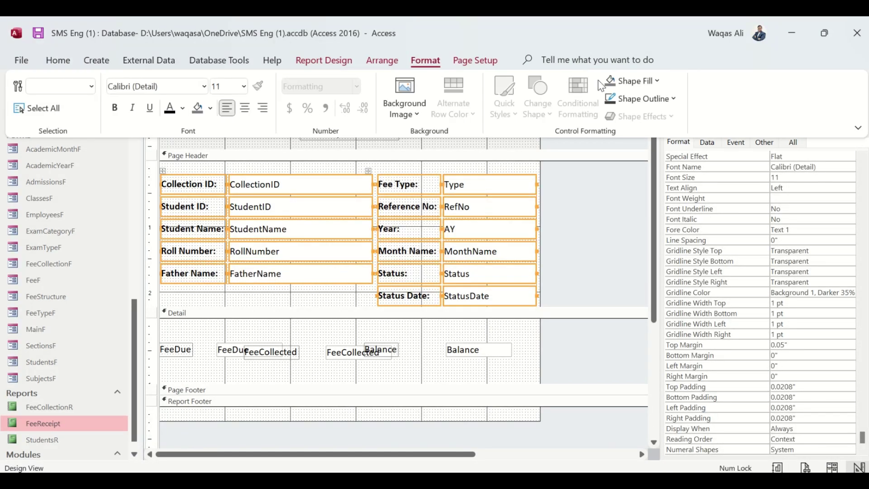
pyautogui.click(660, 108)
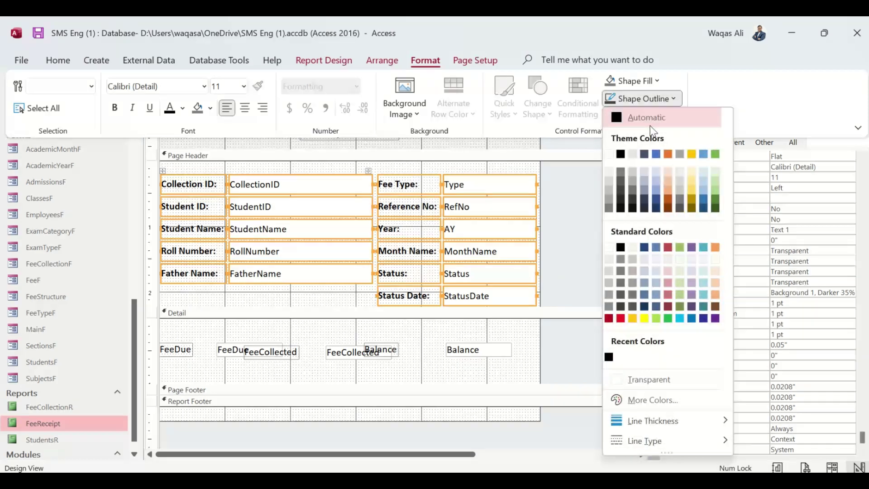
pyautogui.click(610, 177)
pyautogui.click(580, 205)
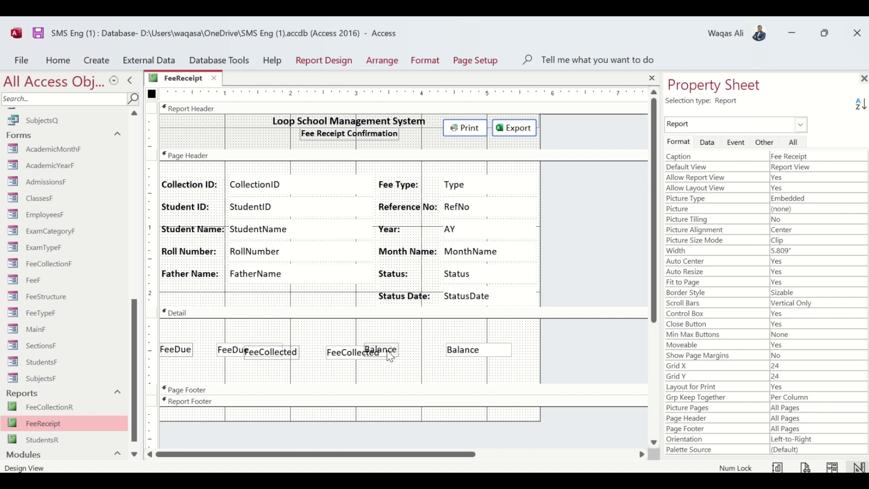
# - Place the Balance, FeeCollected and FeeDue labels above their boxes, with FeeCollected in the middle column
pyautogui.click(371, 344)
pyautogui.moveTo(369, 346)
pyautogui.mouseDown()
pyautogui.moveTo(450, 330)
pyautogui.moveTo(349, 353)
pyautogui.moveTo(374, 352)
pyautogui.mouseUp()
pyautogui.click(281, 353)
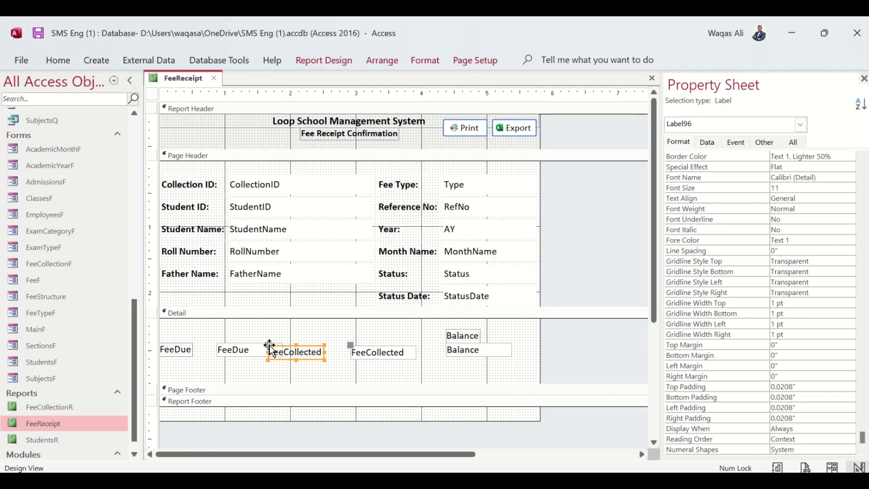
pyautogui.moveTo(277, 347); pyautogui.dragTo(353, 335)
pyautogui.click(170, 349)
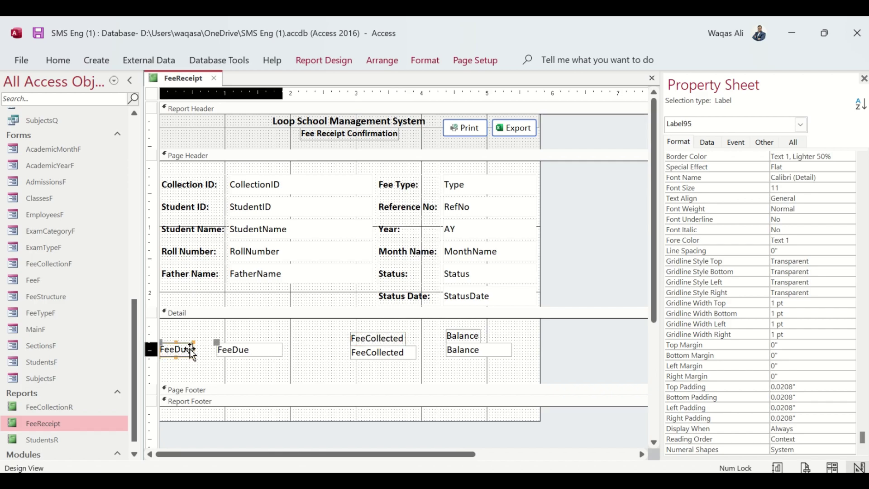
pyautogui.moveTo(170, 348); pyautogui.dragTo(196, 356)
pyautogui.keyDown('shift'); pyautogui.click(243, 352); pyautogui.keyUp('shift')
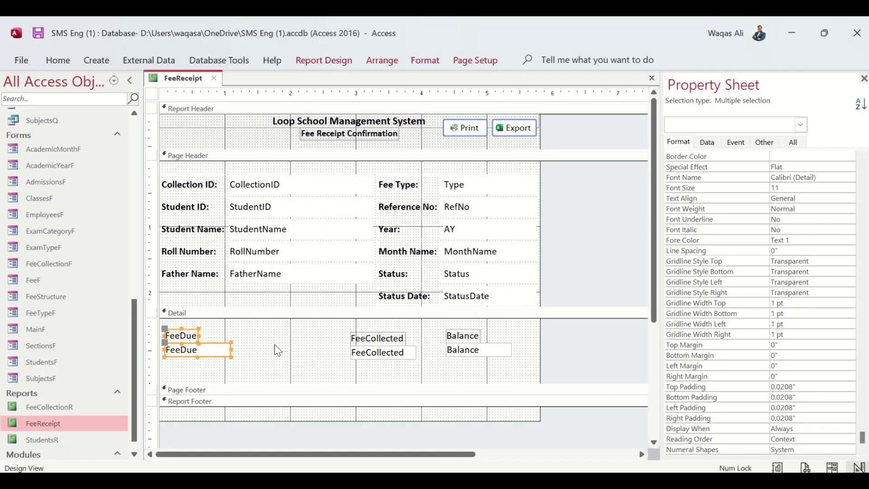
pyautogui.moveTo(315, 333); pyautogui.dragTo(339, 354)
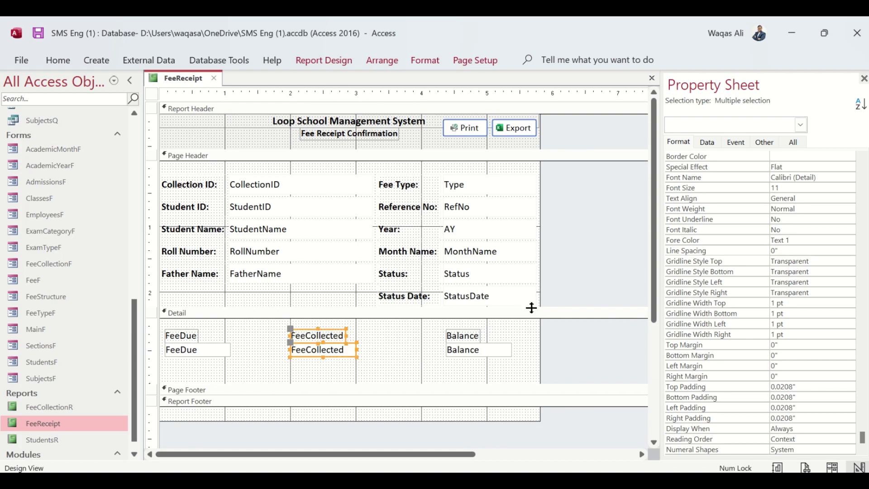
# - Make the FeeDue box 1.7" wide and 1" tall, and enlarge the Detail section
pyautogui.click(225, 347)
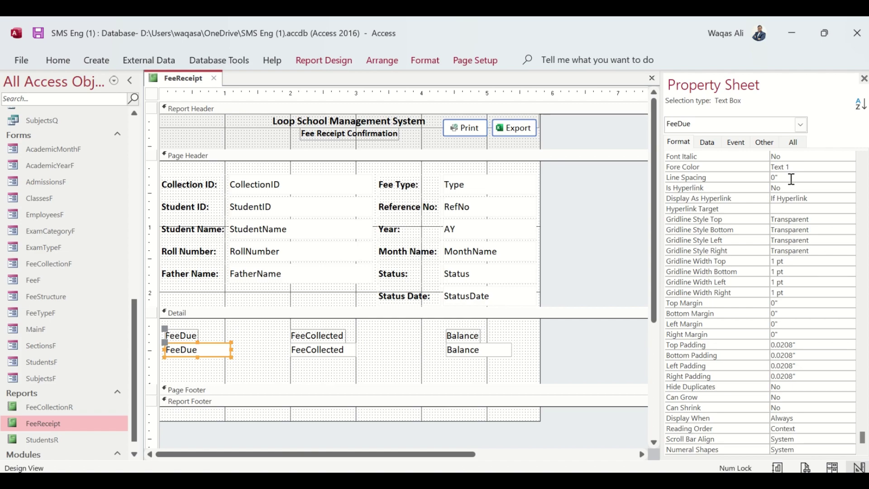
pyautogui.scroll(6, 791, 180)
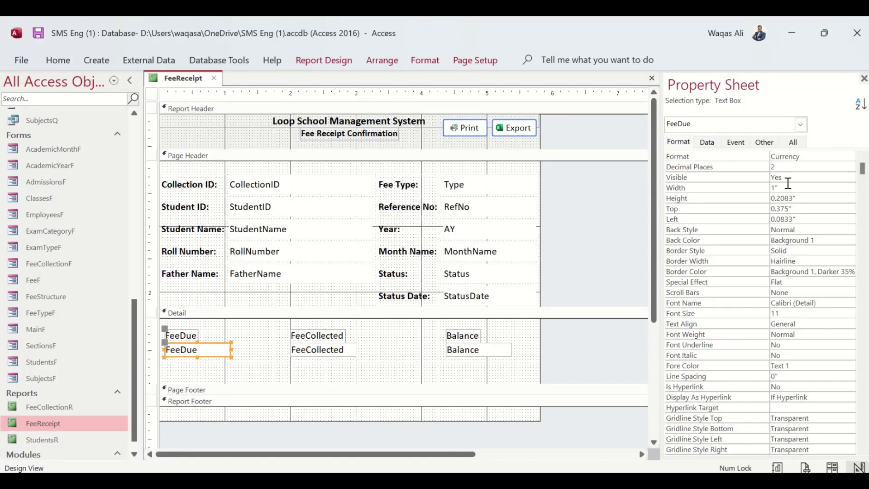
pyautogui.click(765, 188)
pyautogui.write('2')
pyautogui.press('Return')
pyautogui.click(764, 188)
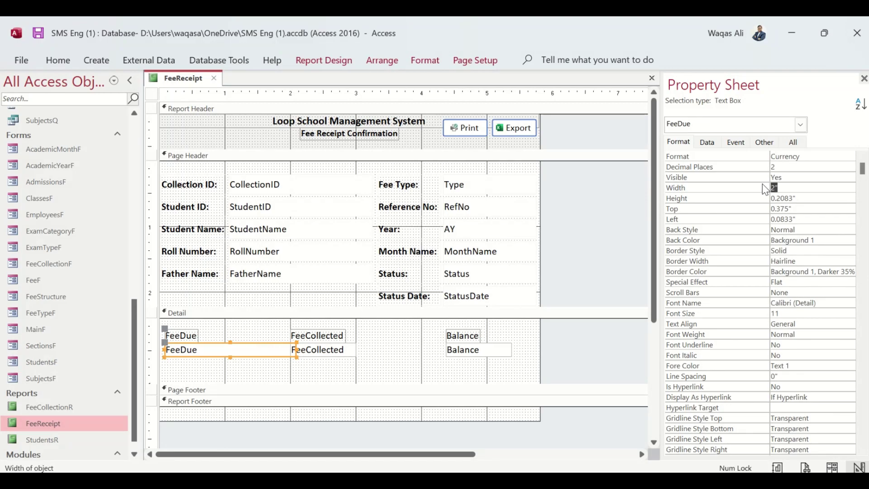
pyautogui.write('1.7')
pyautogui.press('Return')
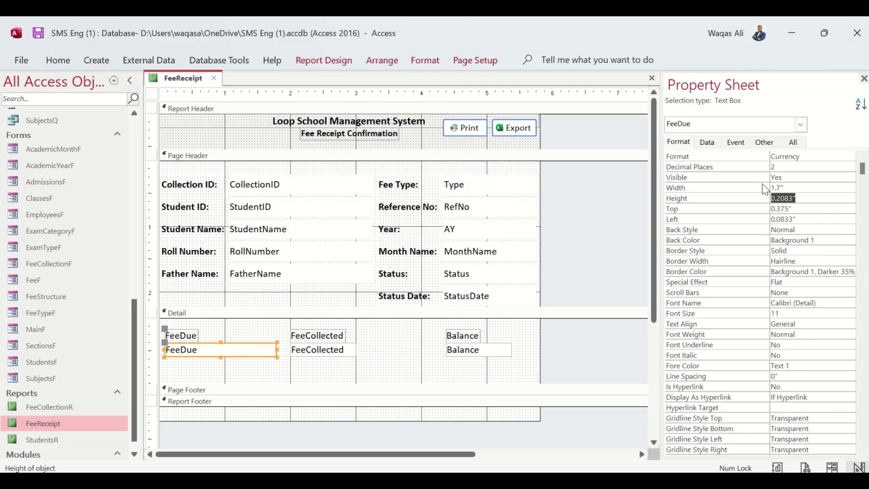
pyautogui.click(792, 198)
pyautogui.press('BackSpace')
pyautogui.press('BackSpace')
pyautogui.press('BackSpace')
pyautogui.write('1')
pyautogui.press('Tab')
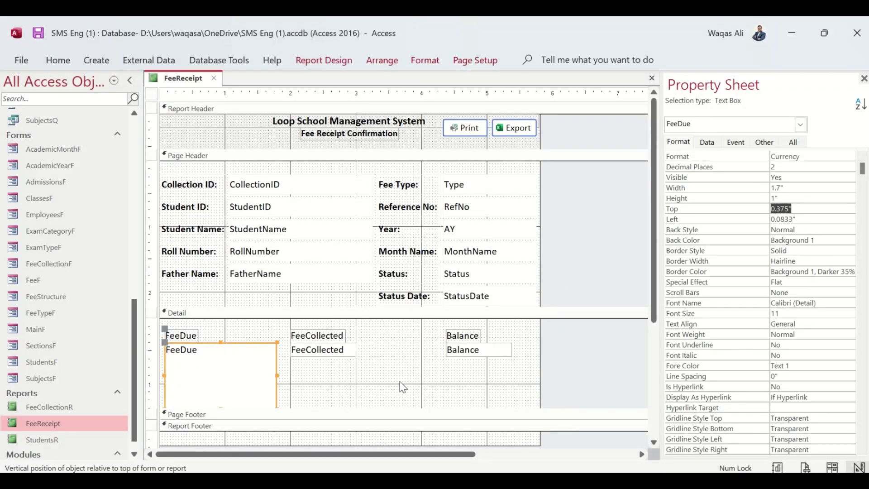
pyautogui.moveTo(383, 410); pyautogui.dragTo(383, 415)
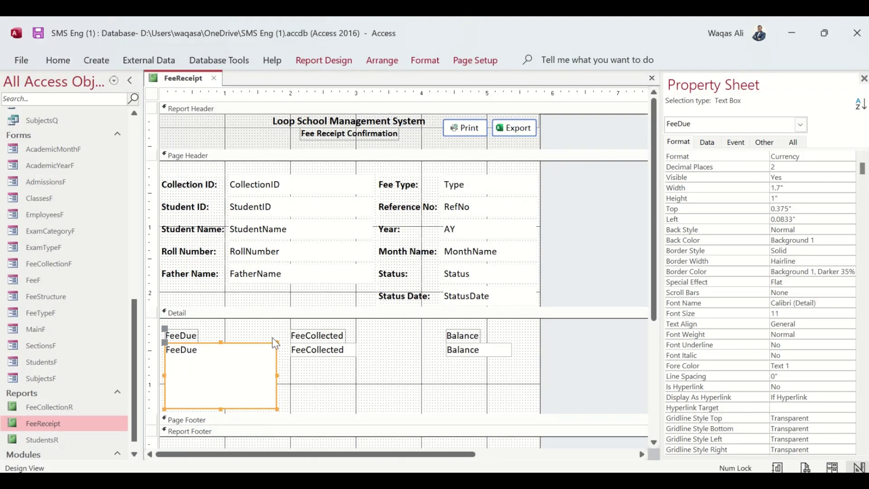
# - Adjust the FeeCollected box's width and set its height to 1"
pyautogui.click(332, 355)
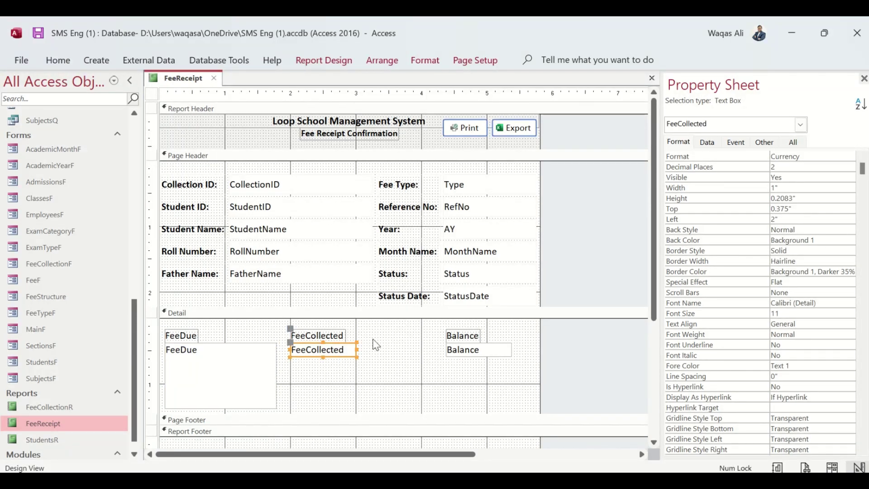
pyautogui.click(783, 187)
pyautogui.press('BackSpace')
pyautogui.write('.7')
pyautogui.press('Return')
pyautogui.write('1')
pyautogui.press('Return')
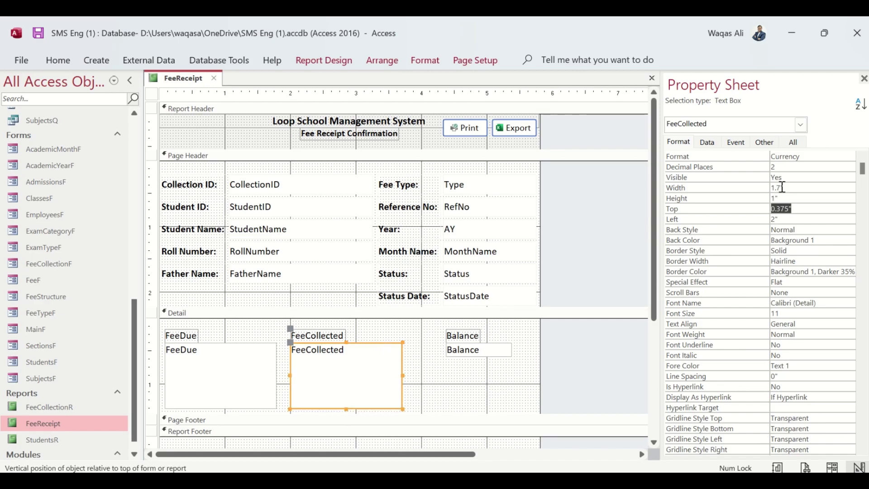
# - Make the Balance box 1.7" wide and 1" tall, move it left, and narrow the report
pyautogui.click(477, 360)
pyautogui.click(478, 350)
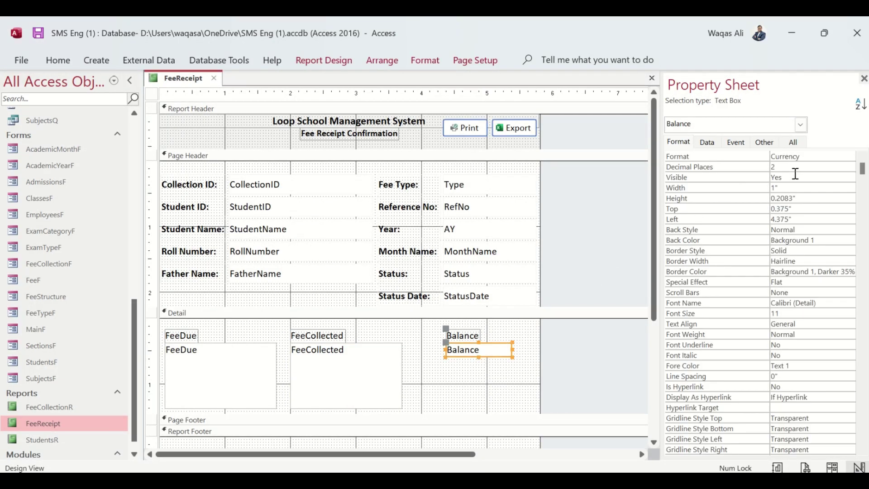
pyautogui.click(761, 187)
pyautogui.write('7')
pyautogui.press('Return')
pyautogui.write('1')
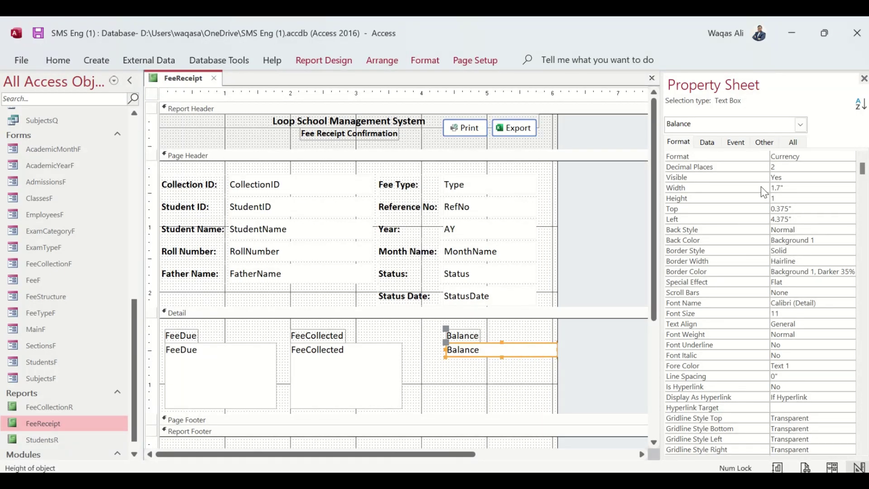
pyautogui.press('Return')
pyautogui.moveTo(488, 333); pyautogui.dragTo(442, 363)
pyautogui.moveTo(558, 267); pyautogui.dragTo(542, 267)
pyautogui.moveTo(353, 339); pyautogui.dragTo(318, 386)
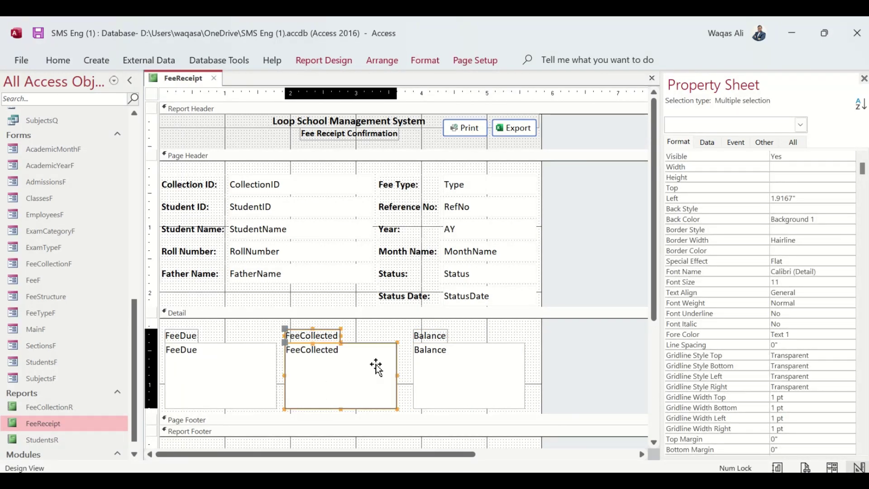
# - Fill the FeeDue box with a custom pale pink colour
pyautogui.click(538, 374)
pyautogui.click(229, 362)
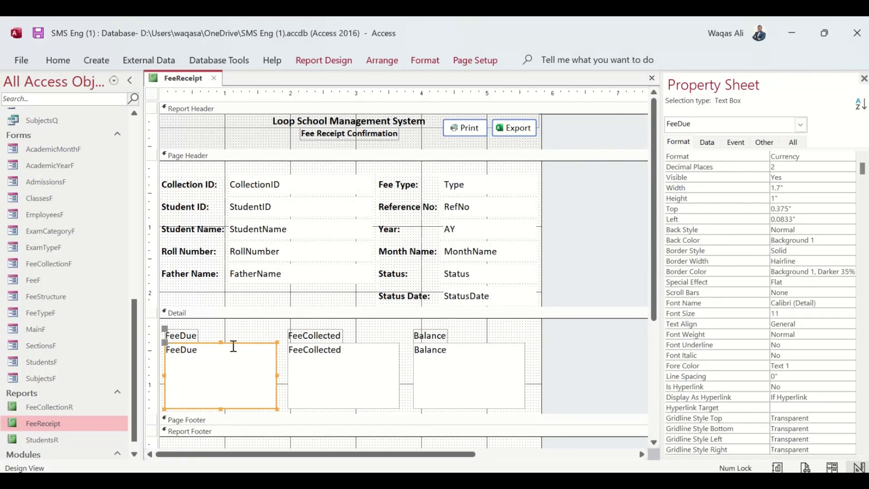
pyautogui.click(434, 68)
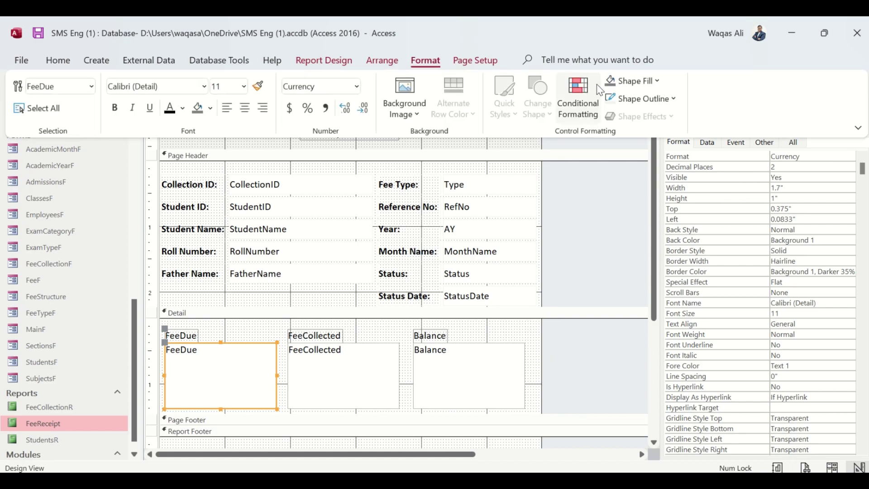
pyautogui.click(648, 81)
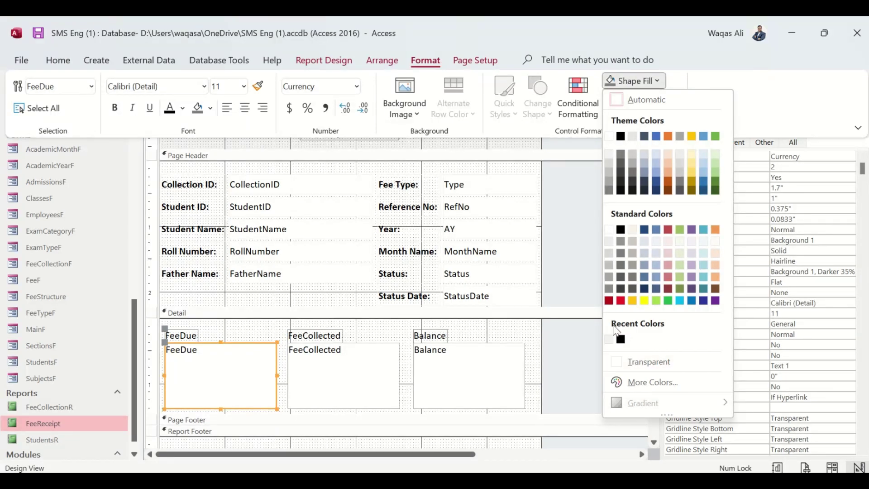
pyautogui.click(619, 383)
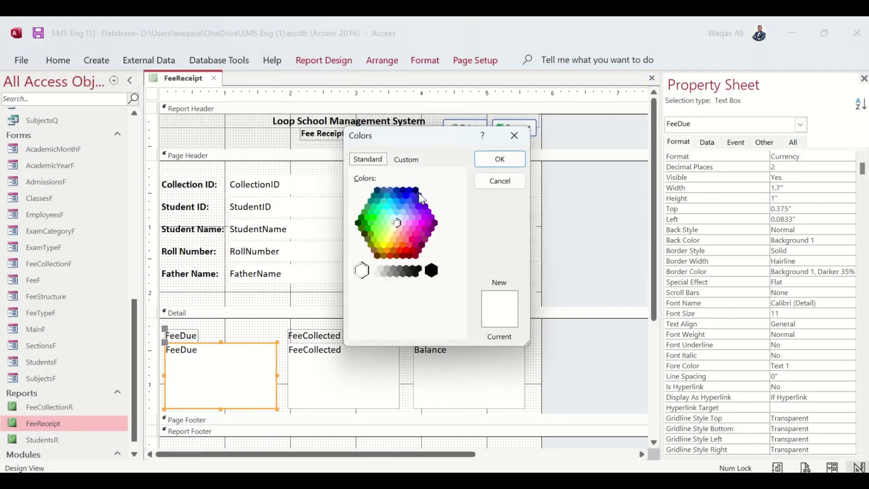
pyautogui.click(410, 162)
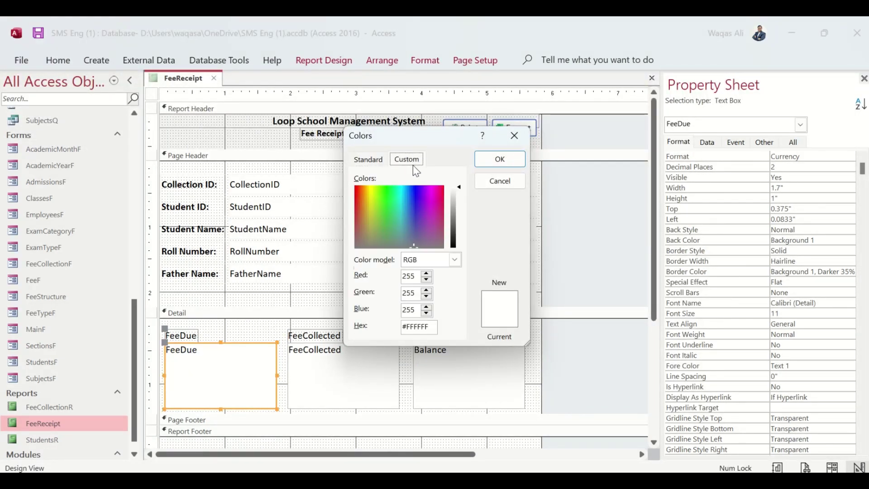
pyautogui.click(355, 189)
pyautogui.moveTo(461, 201); pyautogui.dragTo(460, 190)
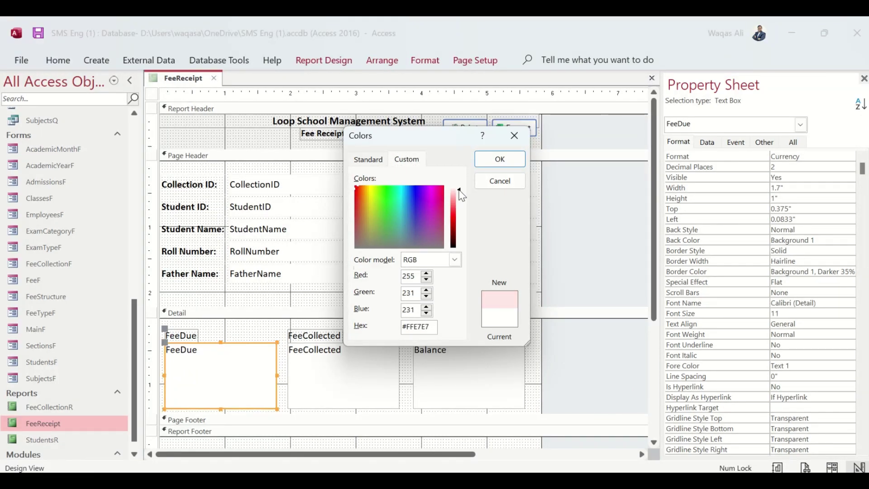
pyautogui.click(509, 158)
# - Give the FeeCollected box a light green background
pyautogui.click(365, 363)
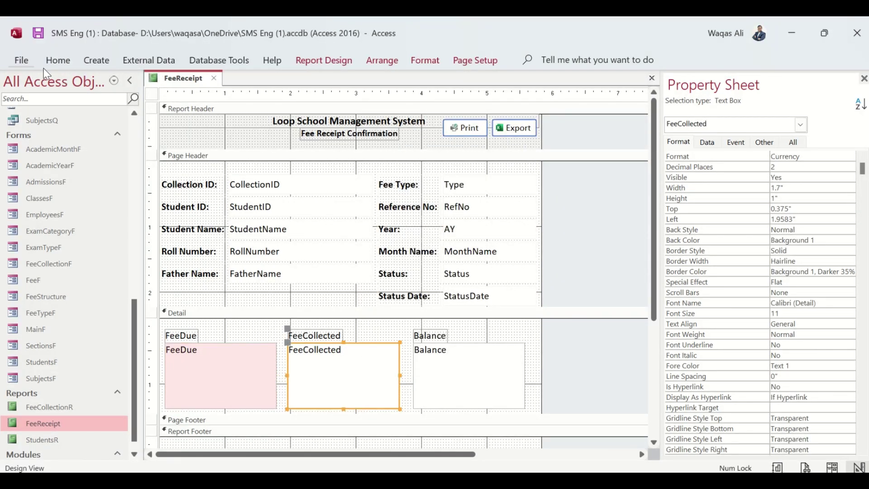
pyautogui.click(57, 60)
pyautogui.click(698, 117)
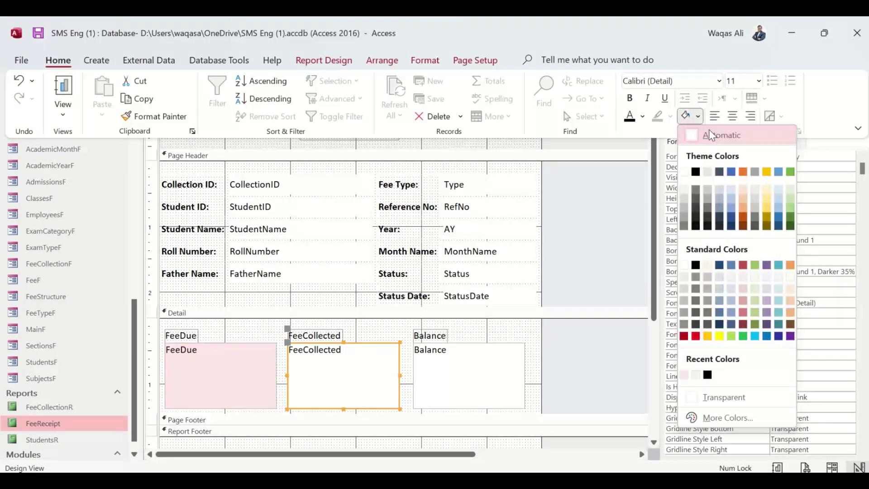
pyautogui.click(790, 191)
# - Fill the Balance box with a light blue theme colour
pyautogui.click(460, 376)
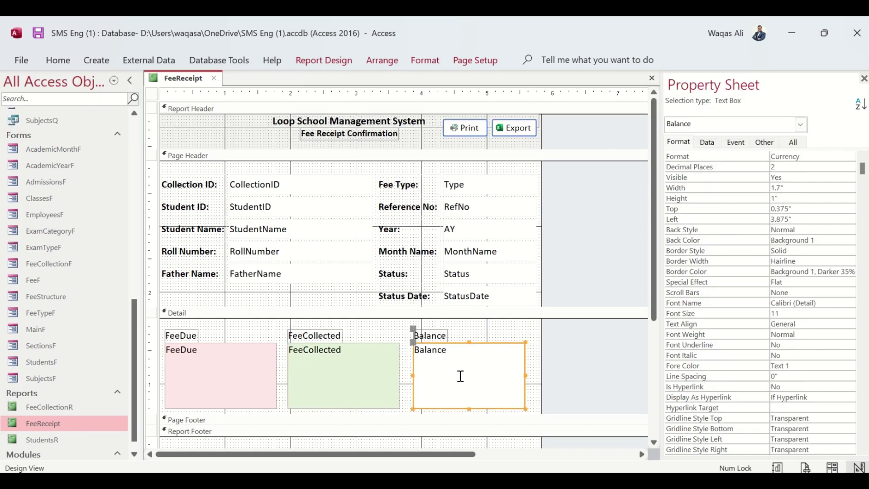
pyautogui.click(425, 61)
pyautogui.click(634, 81)
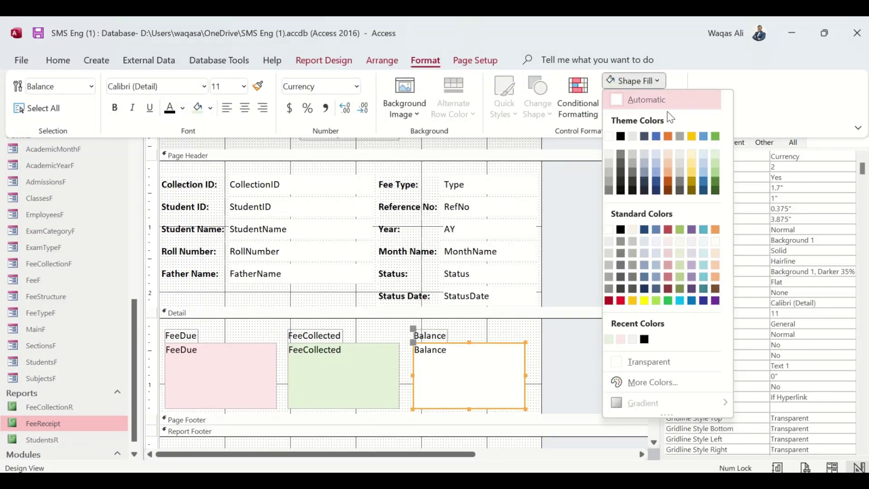
pyautogui.click(702, 155)
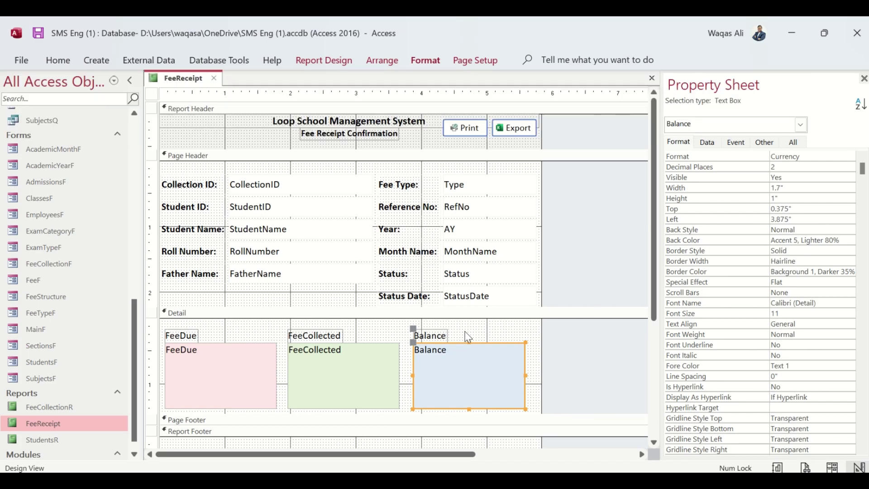
pyautogui.moveTo(468, 337); pyautogui.dragTo(444, 368)
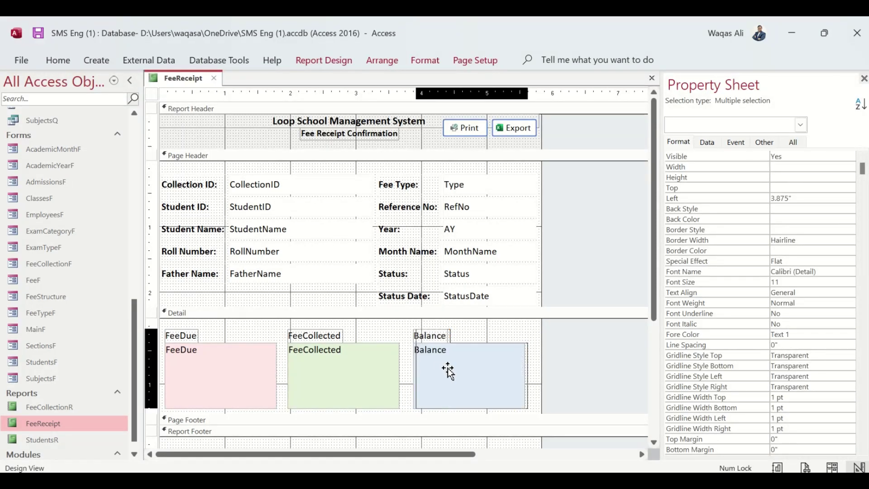
# - Widen the Balance, FeeCollected and FeeDue labels to match their text boxes
pyautogui.moveTo(449, 372); pyautogui.dragTo(454, 370)
pyautogui.click(446, 335)
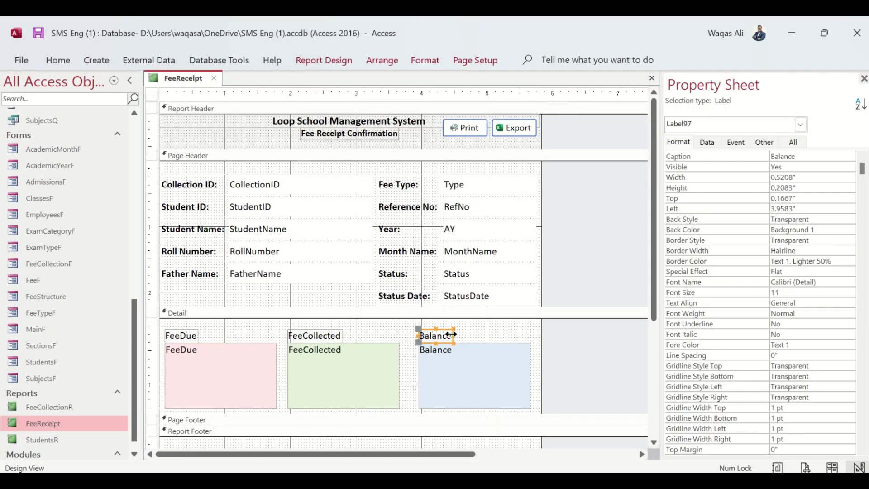
pyautogui.moveTo(451, 335); pyautogui.dragTo(526, 333)
pyautogui.click(339, 335)
pyautogui.moveTo(344, 334); pyautogui.dragTo(402, 336)
pyautogui.click(190, 336)
pyautogui.moveTo(200, 334); pyautogui.dragTo(278, 336)
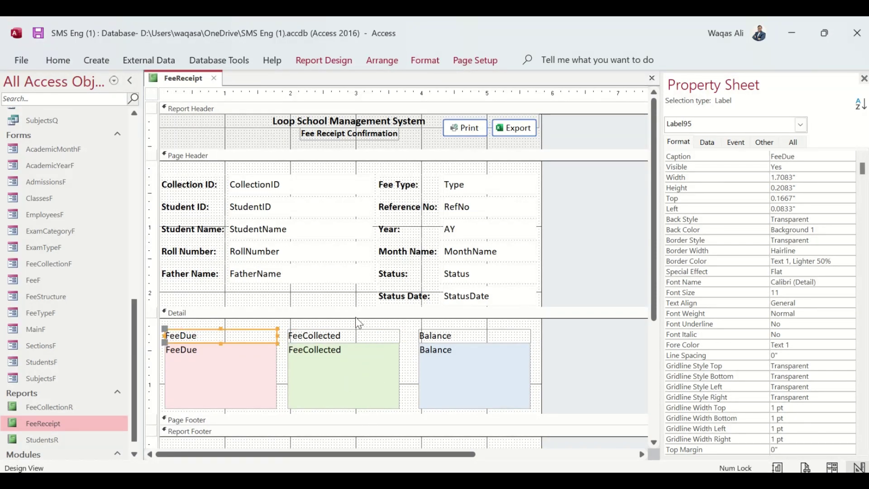
pyautogui.moveTo(355, 320); pyautogui.dragTo(353, 392)
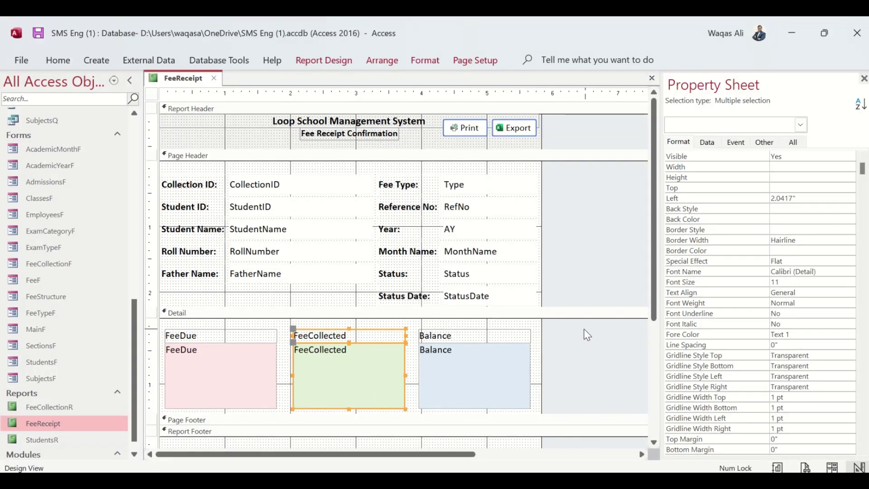
pyautogui.moveTo(586, 326); pyautogui.dragTo(231, 416)
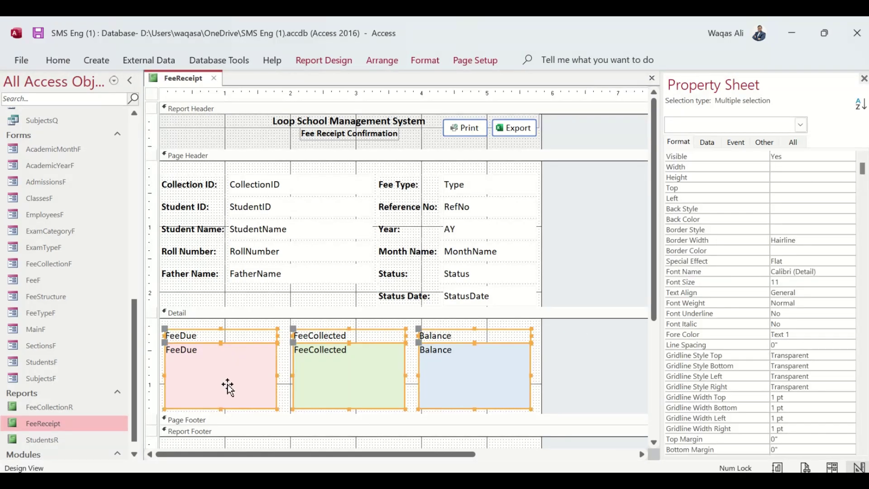
# - Center the text in the Detail labels and amount boxes
pyautogui.click(68, 61)
pyautogui.click(734, 118)
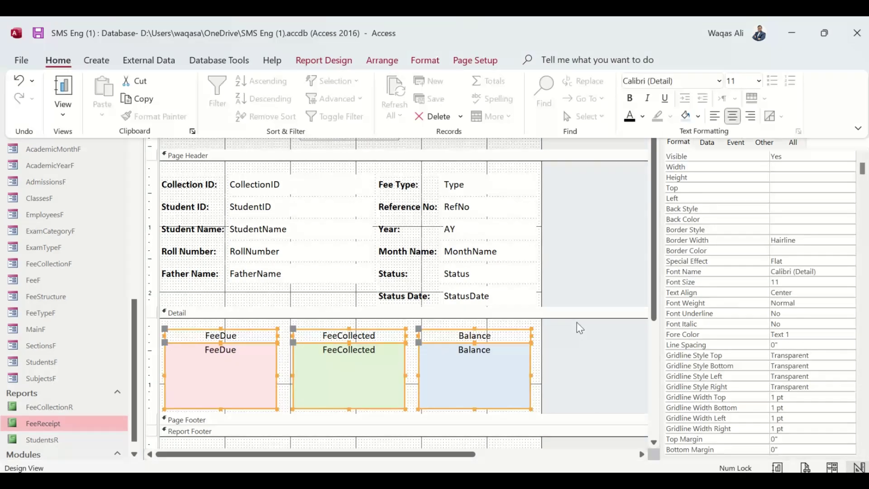
pyautogui.click(589, 371)
# - Set the FeeDue, FeeCollected and Balance boxes to font size 15
pyautogui.moveTo(589, 371); pyautogui.dragTo(209, 389)
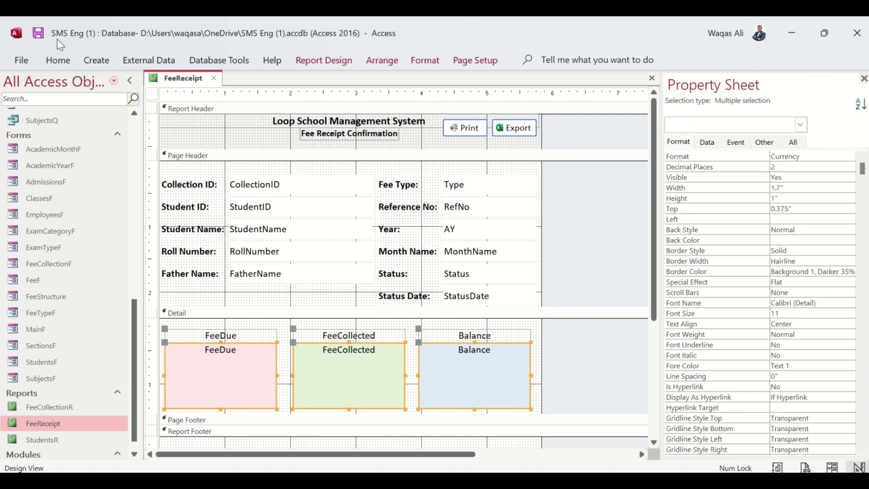
pyautogui.click(51, 64)
pyautogui.click(759, 81)
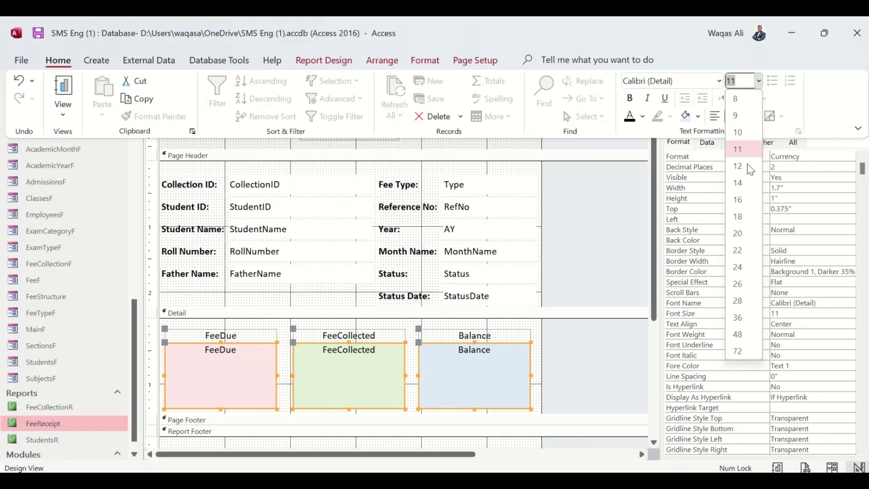
pyautogui.click(744, 184)
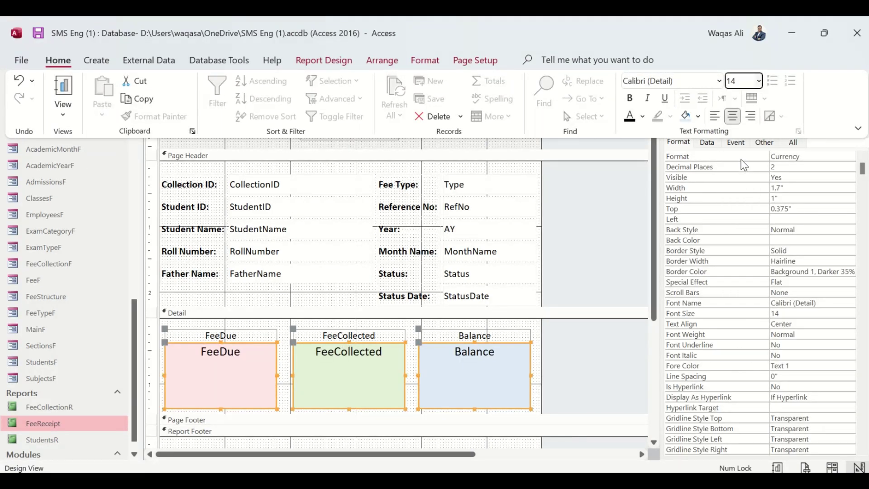
pyautogui.click(750, 80)
pyautogui.write('15')
pyautogui.press('Return')
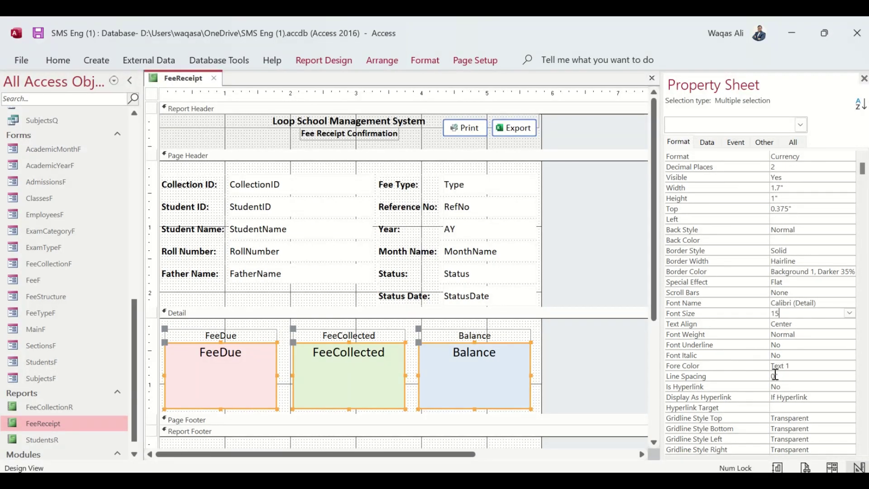
# - Give the three amount boxes a 0.4" top margin
pyautogui.scroll(-4, 775, 374)
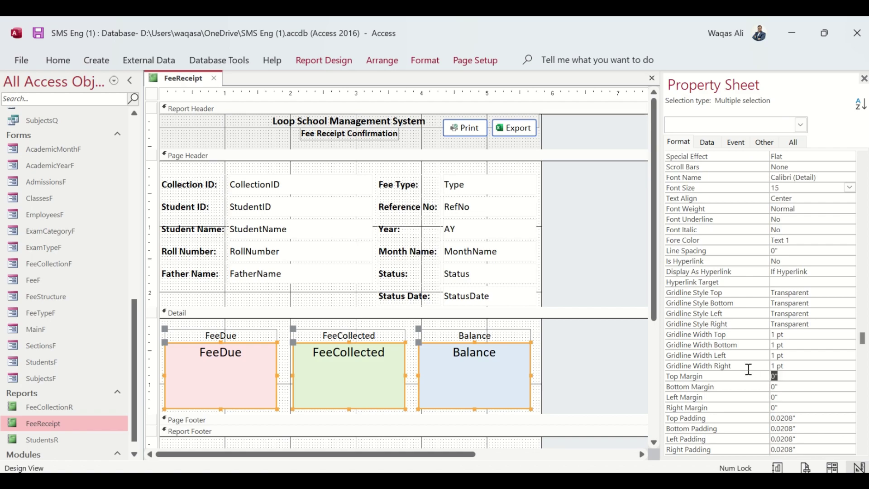
pyautogui.doubleClick(775, 376)
pyautogui.click(776, 374)
pyautogui.write('.5')
pyautogui.press('Return')
pyautogui.click(776, 376)
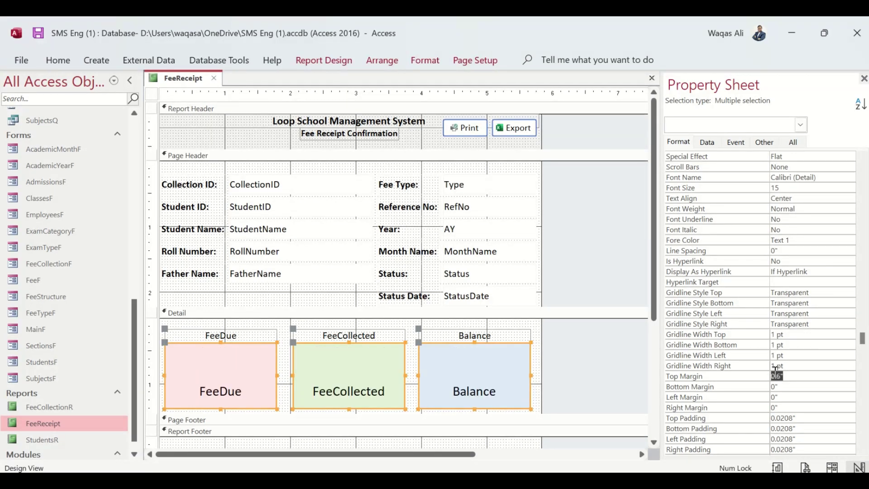
pyautogui.press('BackSpace')
pyautogui.write('4')
pyautogui.press('Return')
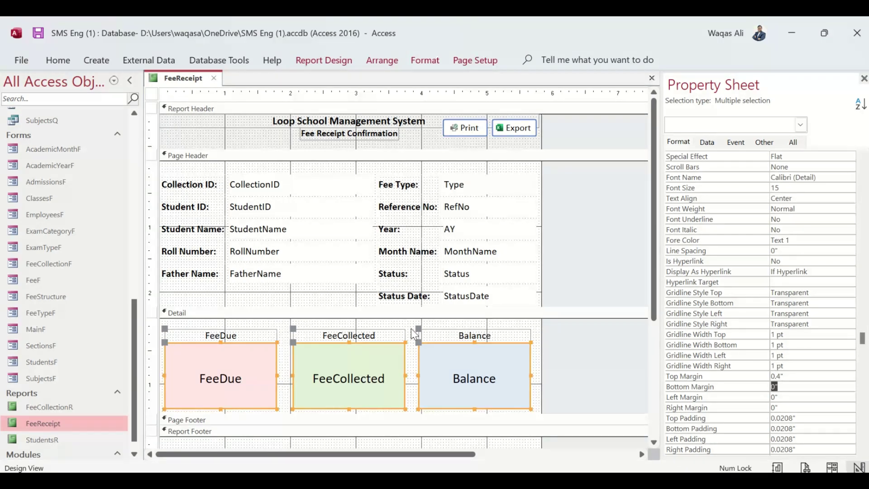
pyautogui.click(373, 335)
# - Add a space so the label reads 'Fee Collected', and prefix 'Overall' to Balance
pyautogui.click(341, 333)
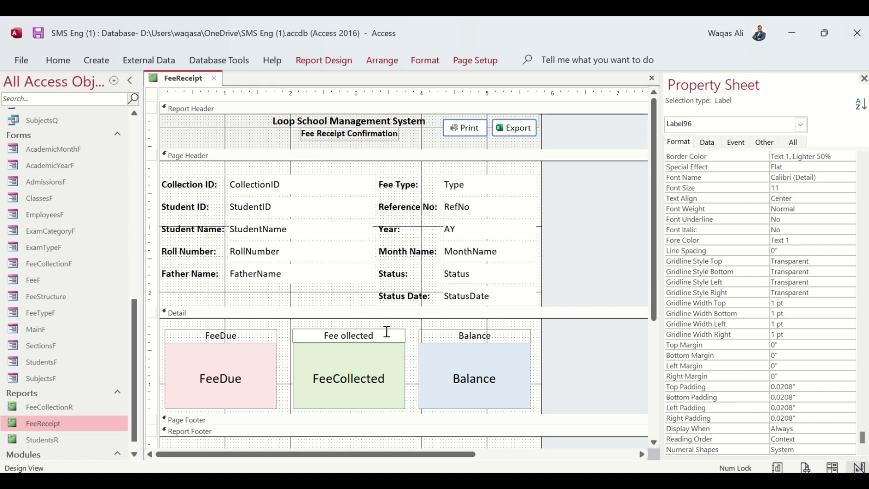
pyautogui.click(457, 336)
pyautogui.click(459, 336)
pyautogui.write('Ove')
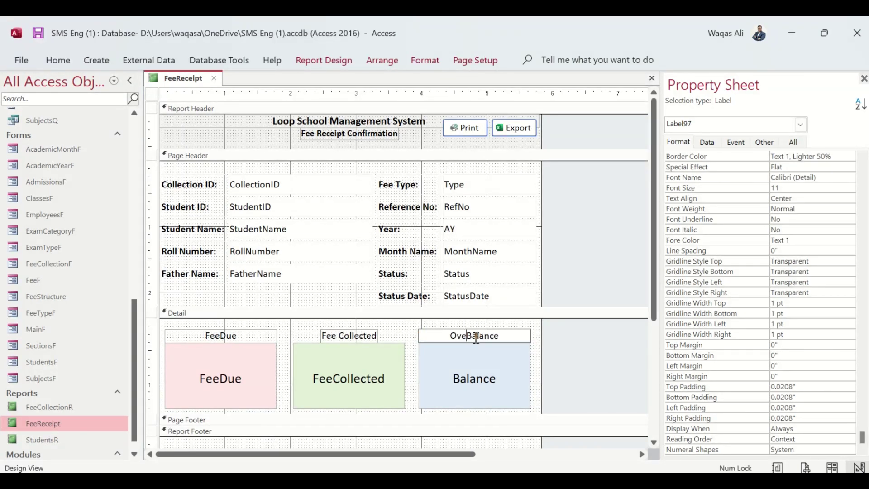
pyautogui.write('rall')
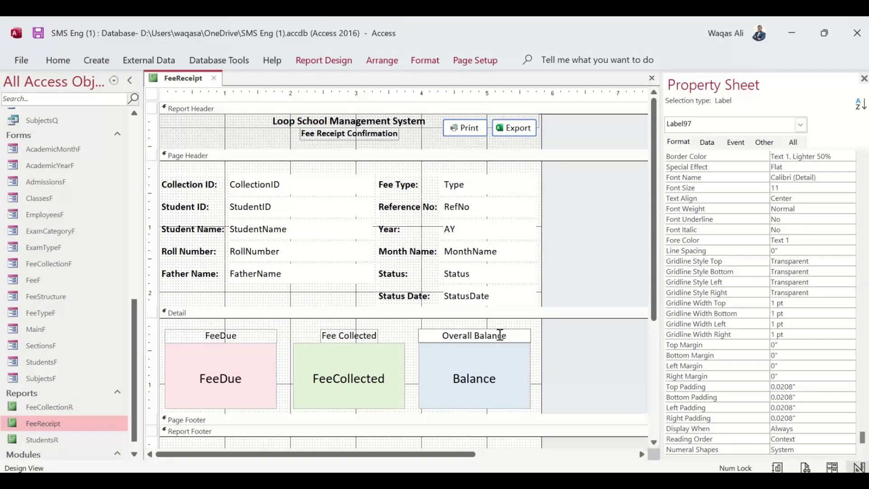
pyautogui.click(576, 274)
pyautogui.click(329, 338)
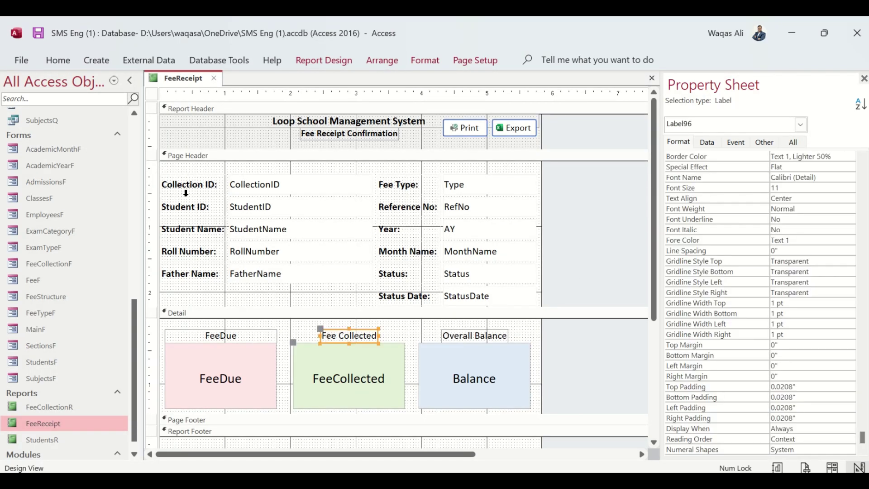
# - Preview FeeReceipt in Report View and scroll through collection 8's fee rows
pyautogui.rightClick(185, 76)
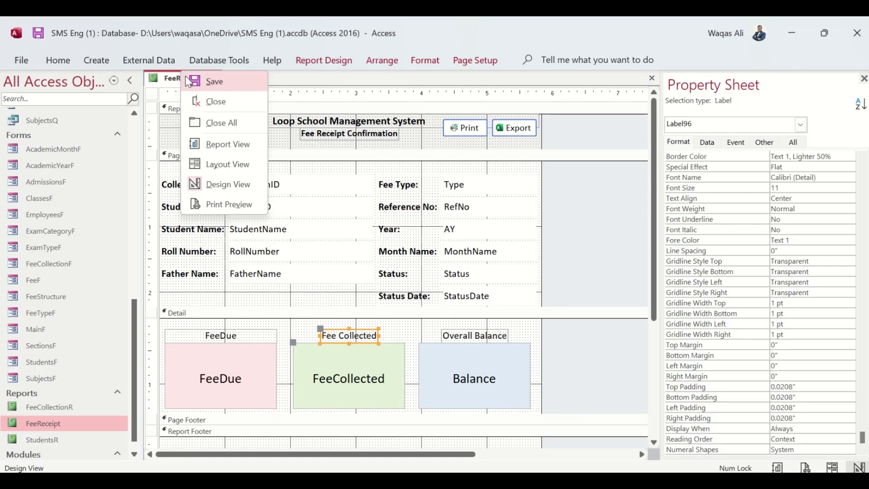
pyautogui.click(227, 150)
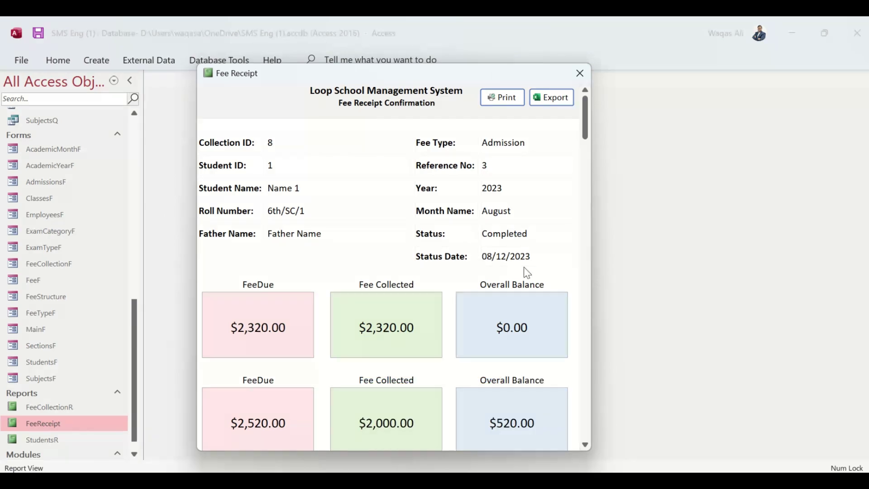
pyautogui.scroll(-4, 512, 300)
pyautogui.scroll(-8, 451, 315)
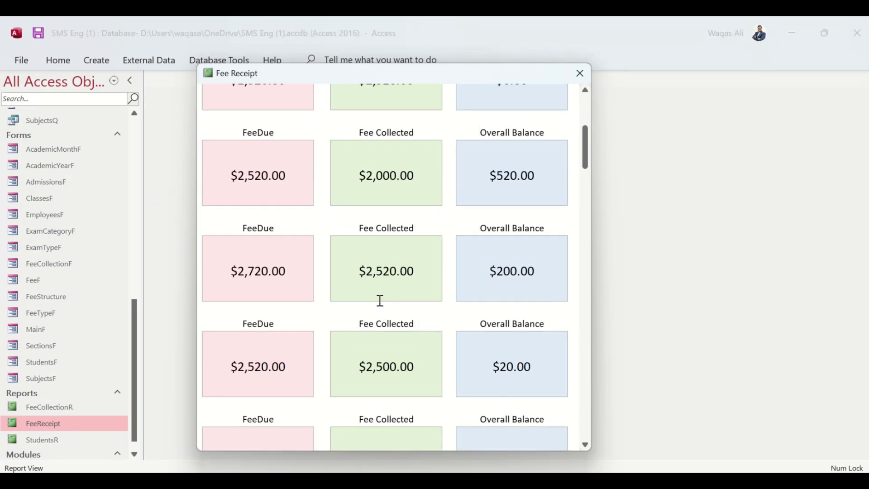
pyautogui.scroll(-8, 280, 268)
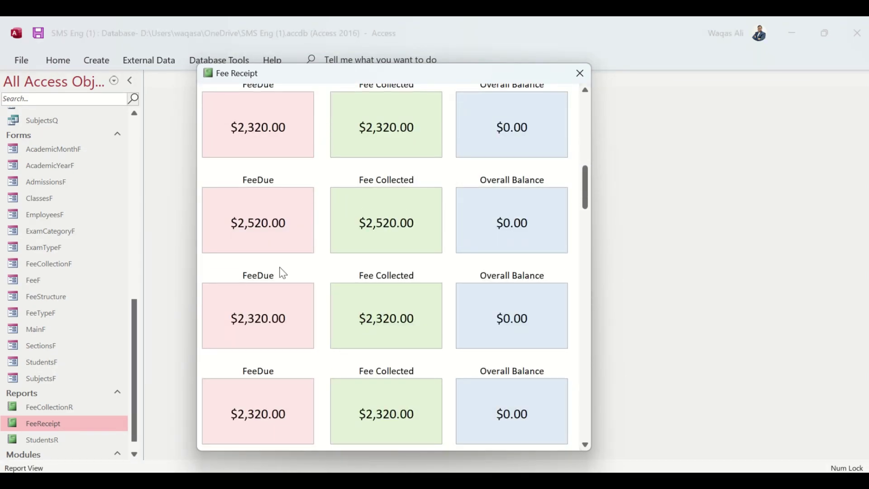
pyautogui.scroll(-8, 281, 267)
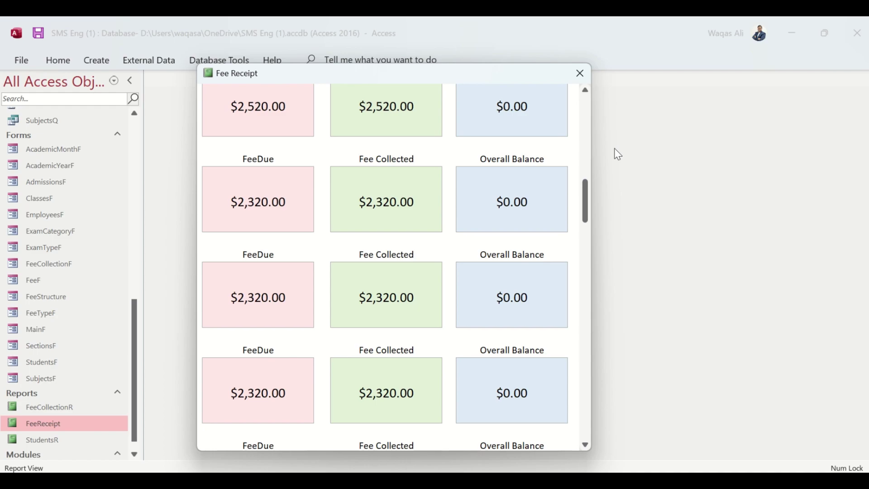
pyautogui.scroll(15, 590, 129)
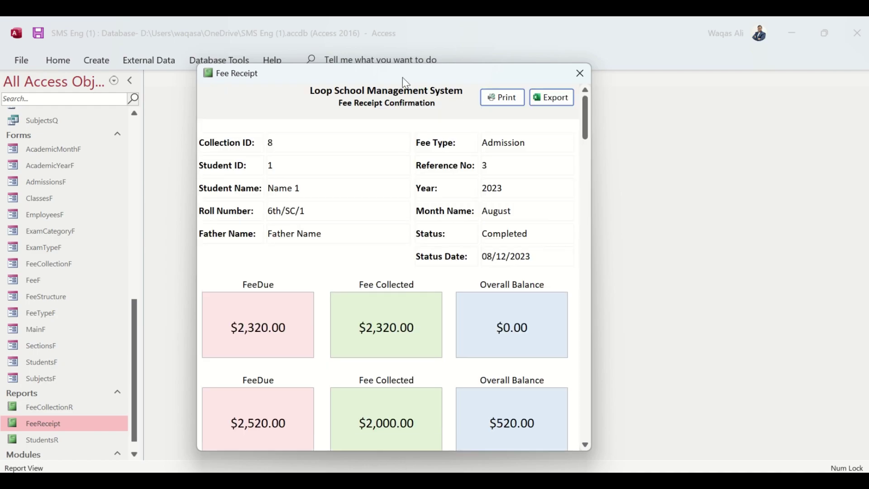
pyautogui.rightClick(397, 72)
pyautogui.click(393, 78)
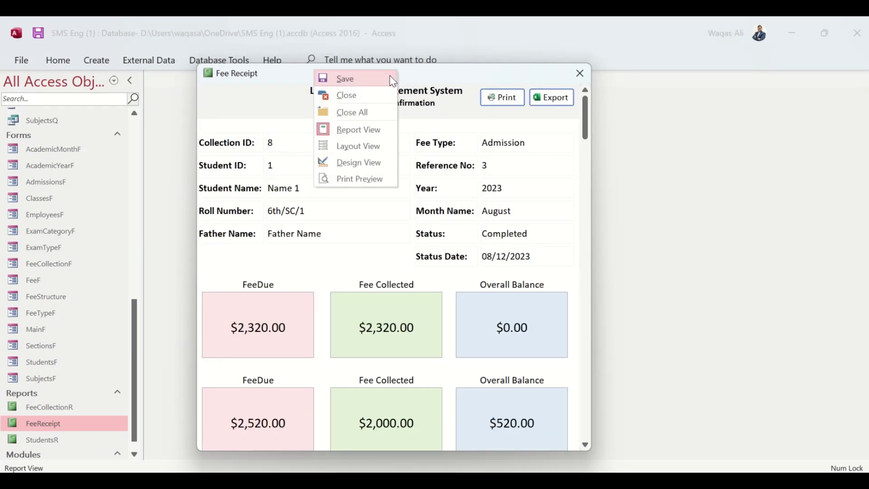
pyautogui.click(393, 79)
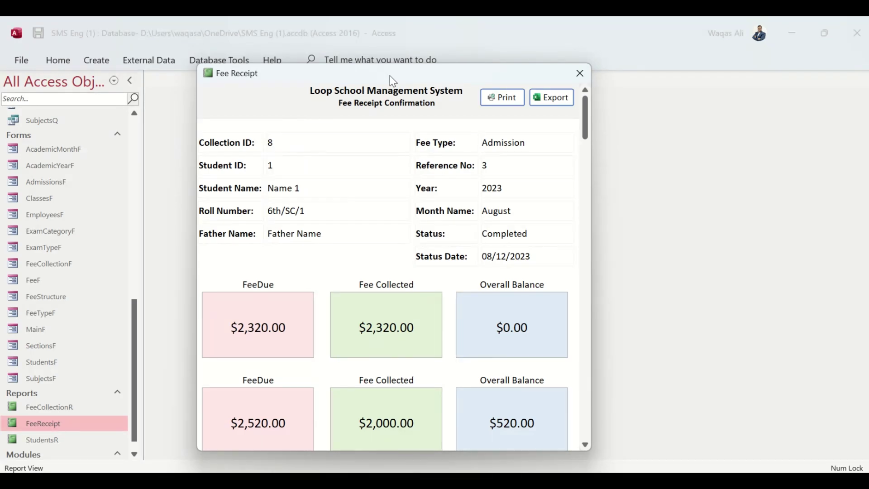
pyautogui.rightClick(390, 77)
pyautogui.click(391, 77)
# - Switch FeeReceipt back to Design View and show its Data properties
pyautogui.rightClick(298, 103)
pyautogui.click(273, 132)
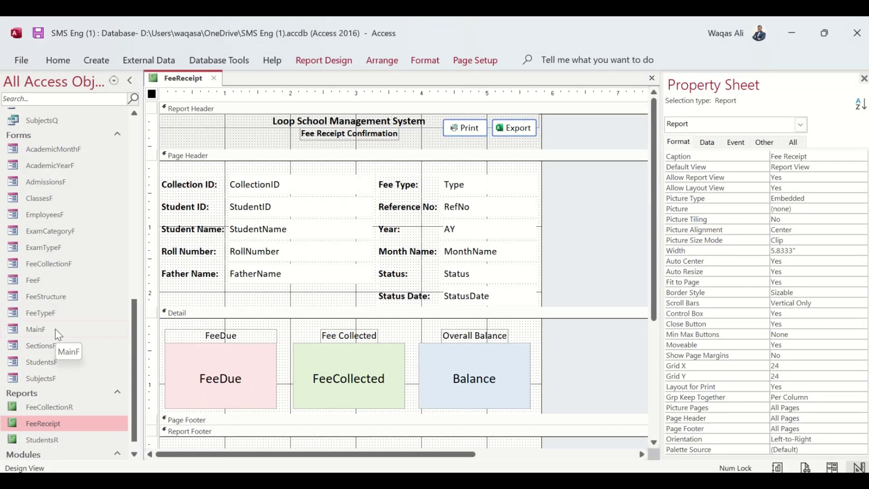
pyautogui.click(707, 142)
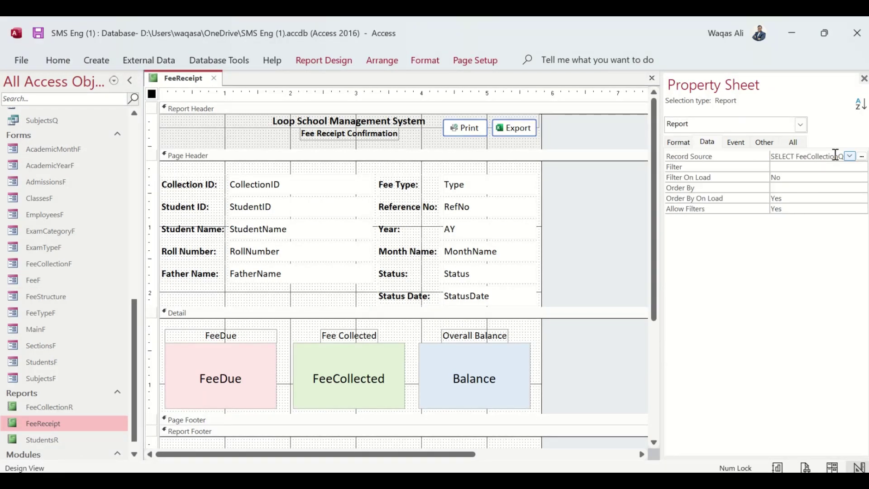
# - Set the record source's CollectionID criterion to [Forms]![FeeCollectionF]![CollectionID]
pyautogui.click(862, 156)
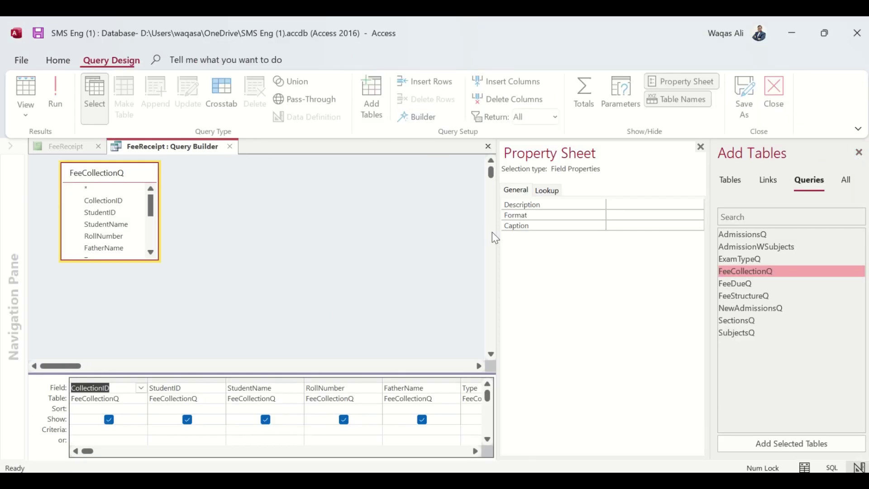
pyautogui.click(127, 431)
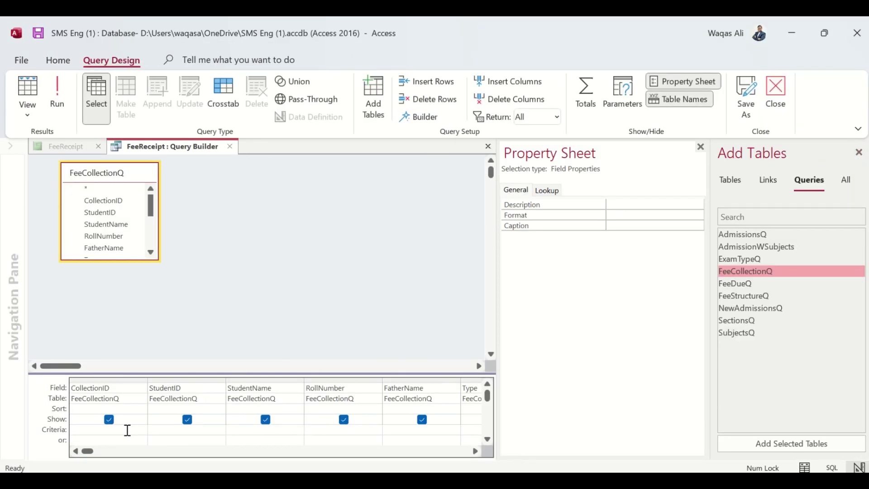
pyautogui.write('forem')
pyautogui.press('BackSpace')
pyautogui.write('ms')
pyautogui.press('Tab')
pyautogui.write('!')
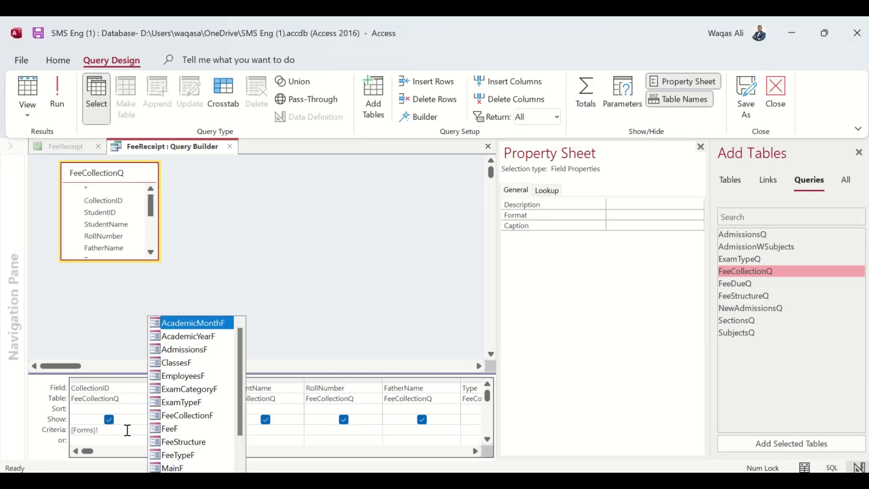
pyautogui.write('fee')
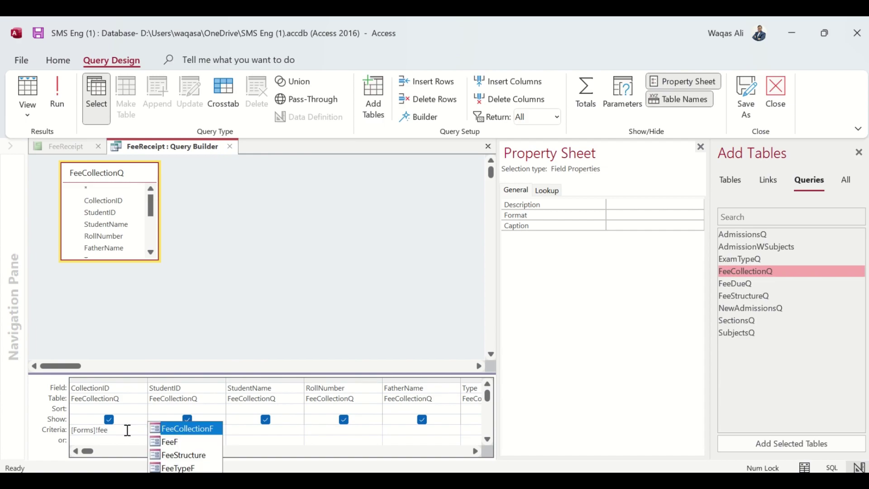
pyautogui.press('Tab')
pyautogui.write('!')
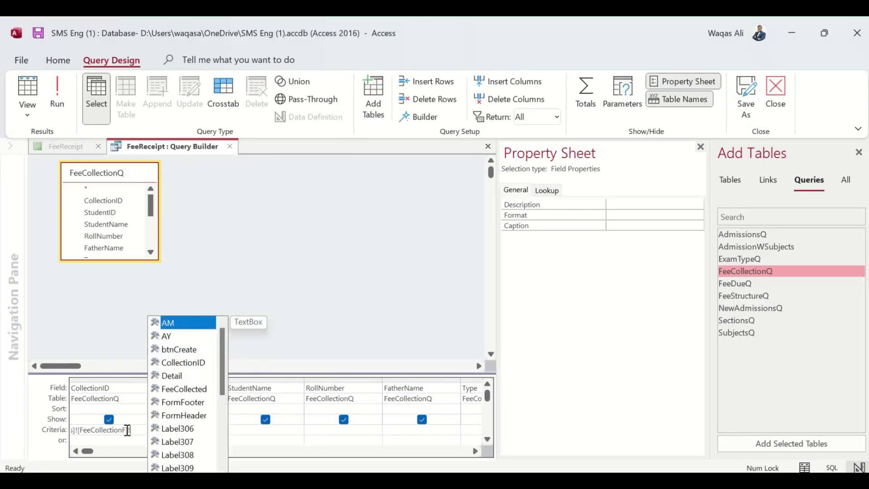
pyautogui.write('[coll')
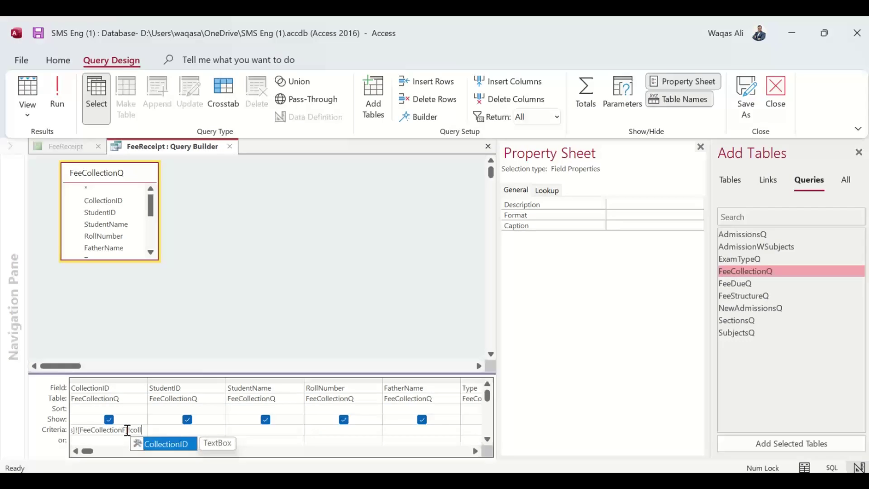
pyautogui.press('Tab')
pyautogui.press('Tab')
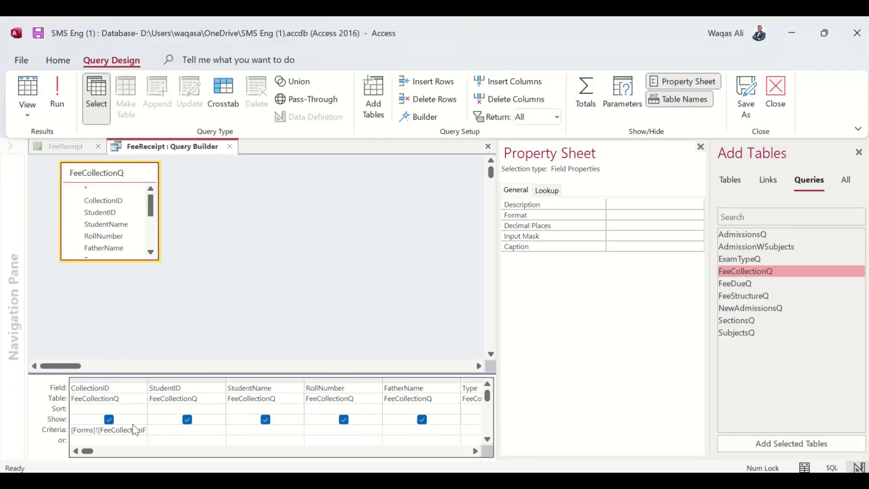
# - Save and close the Query Builder, then close the FeeReceipt report
pyautogui.rightClick(166, 146)
pyautogui.click(232, 152)
pyautogui.click(230, 146)
pyautogui.hotkey('ctrl', 'w')
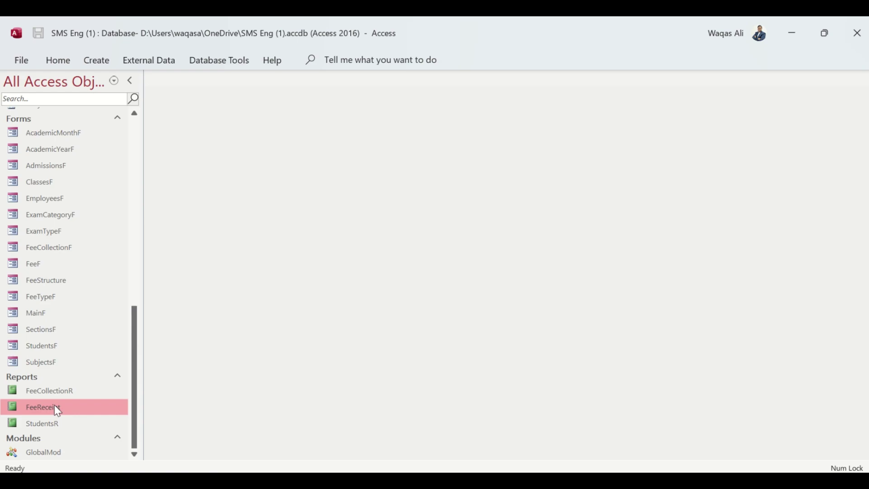
# - In FeeCollectionF Design View, duplicate Collect Payment as a narrower 'Print Receipt' button to its left
pyautogui.rightClick(64, 248)
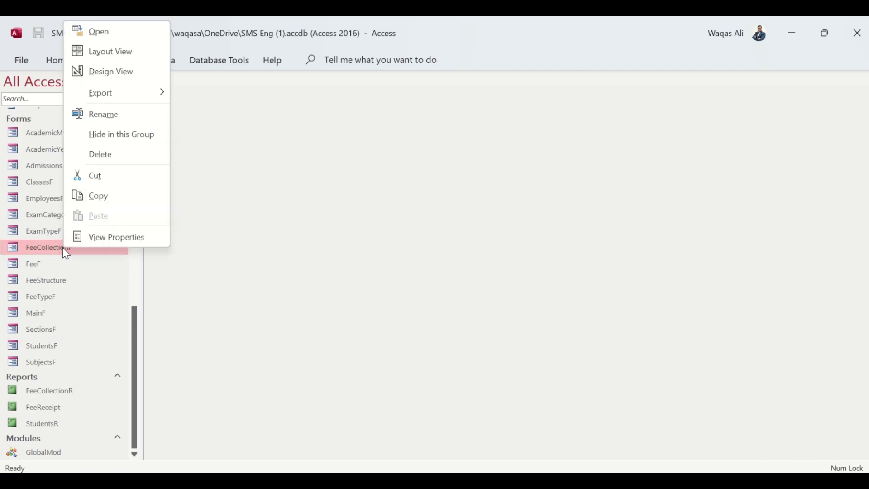
pyautogui.click(129, 78)
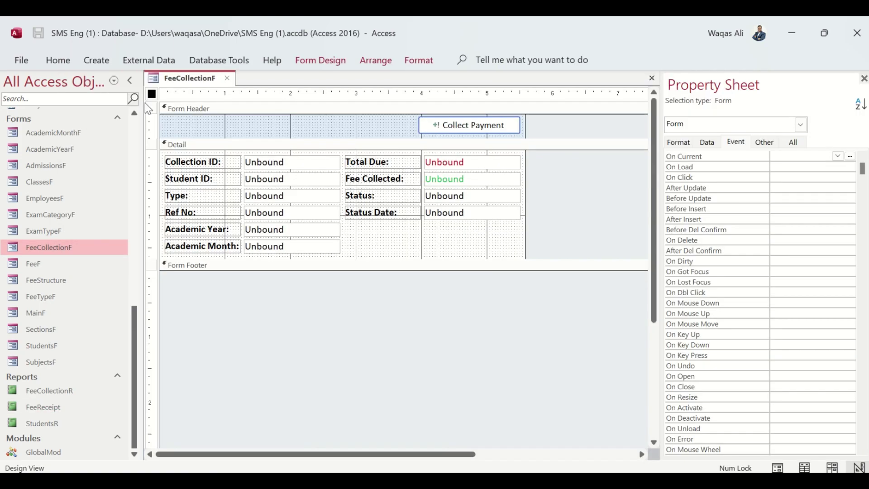
pyautogui.click(460, 132)
pyautogui.hotkey('ctrl', 'c')
pyautogui.hotkey('ctrl', 'v')
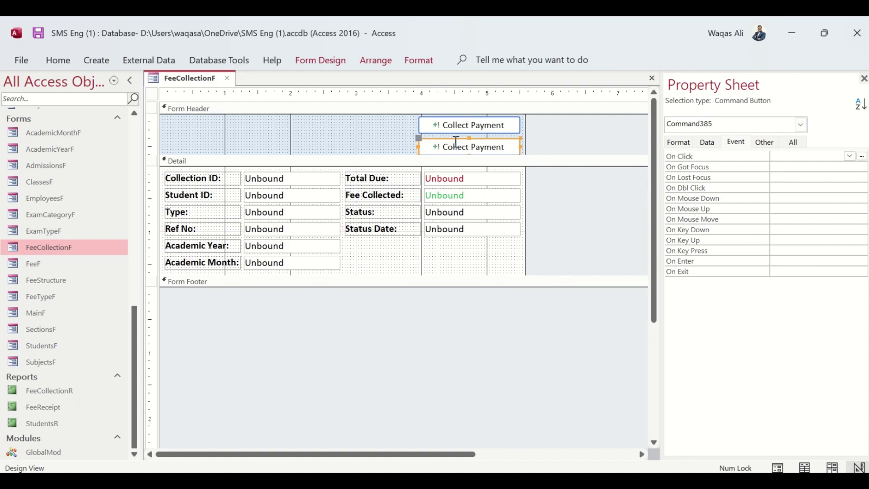
pyautogui.moveTo(454, 143); pyautogui.dragTo(337, 119)
pyautogui.click(351, 123)
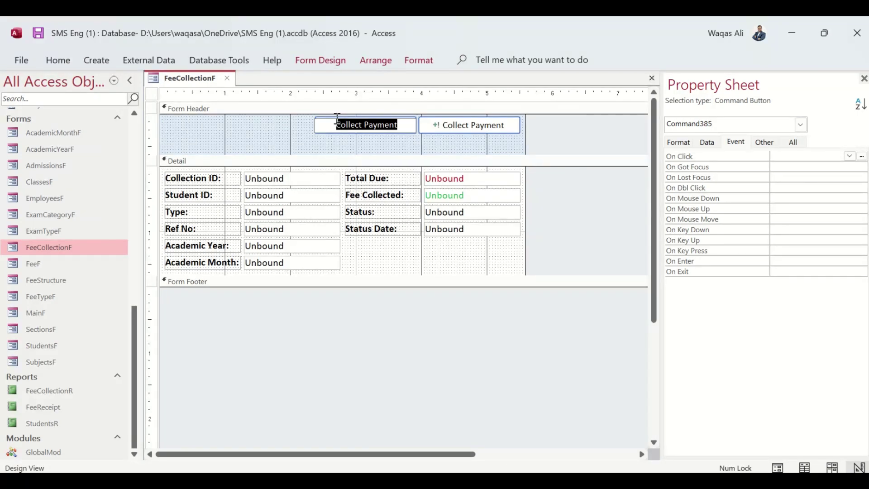
pyautogui.write('Print')
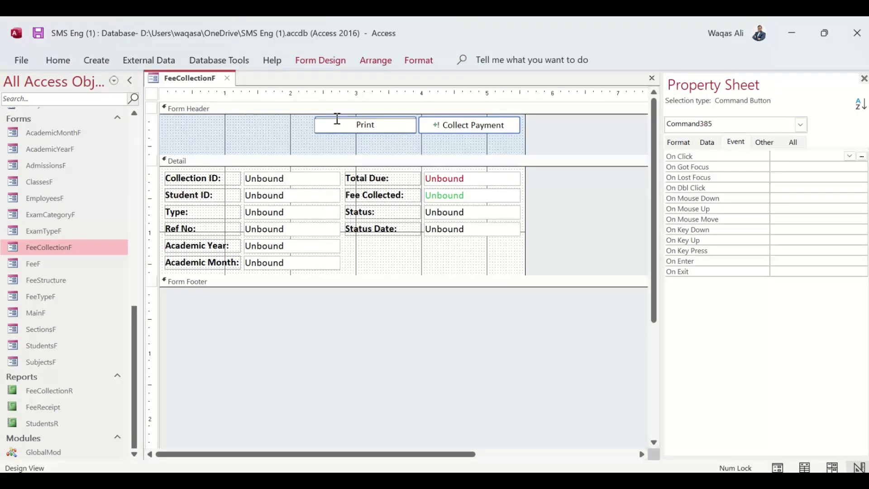
pyautogui.write(' Receipt')
pyautogui.press('Return')
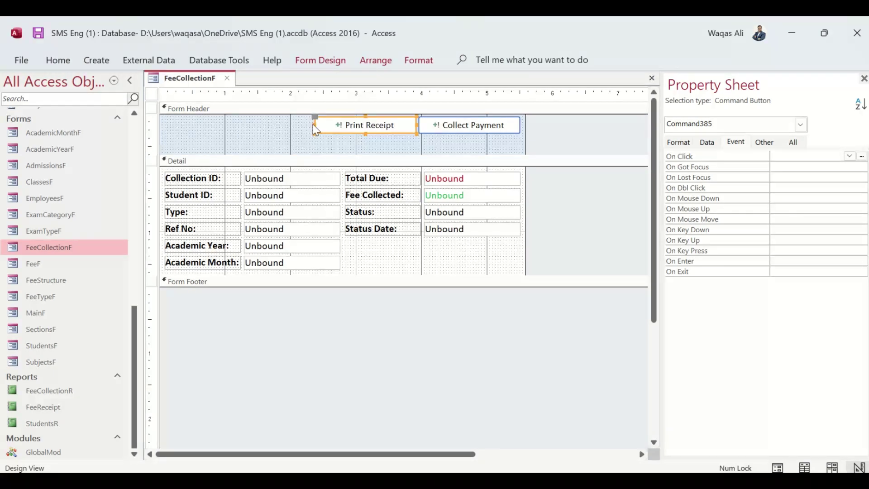
pyautogui.moveTo(316, 125); pyautogui.dragTo(341, 124)
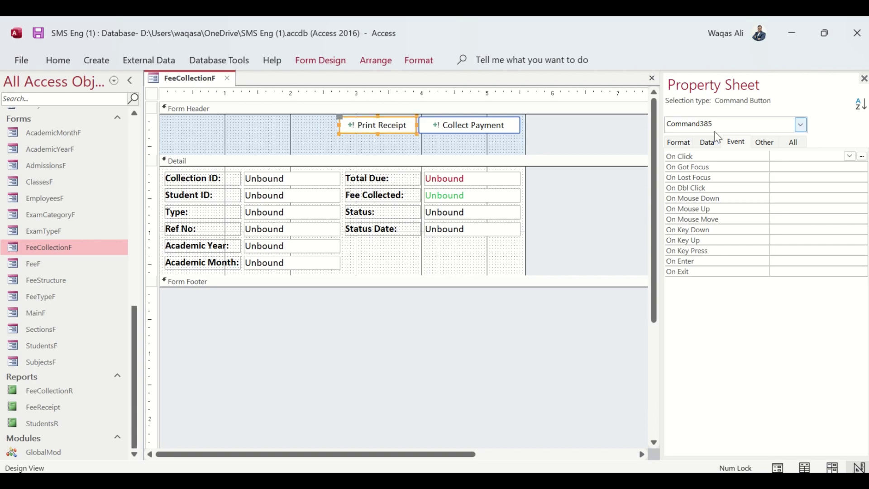
# - Name the new button btnPrint and reduce the form header's height
pyautogui.click(765, 143)
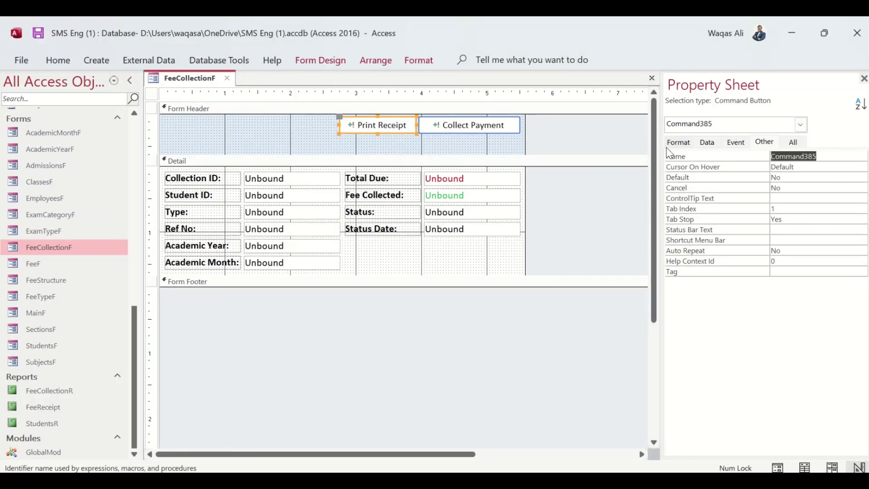
pyautogui.write('btnPrint')
pyautogui.press('Return')
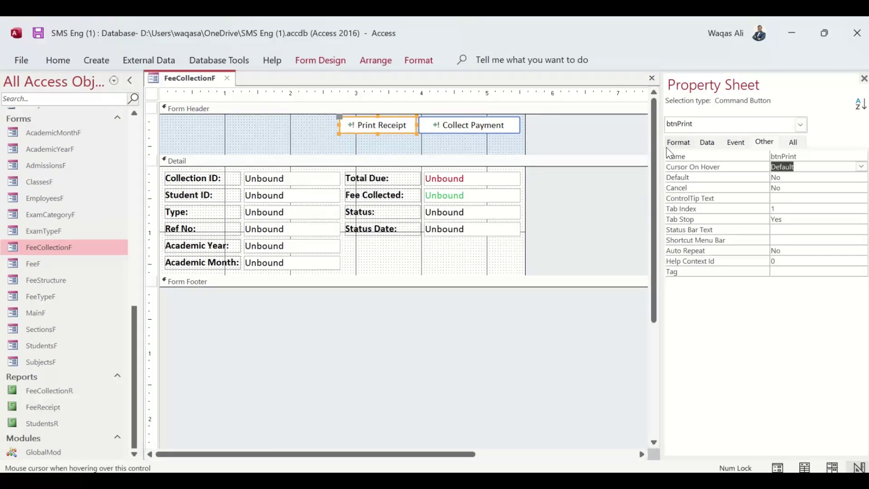
pyautogui.moveTo(585, 156); pyautogui.dragTo(585, 140)
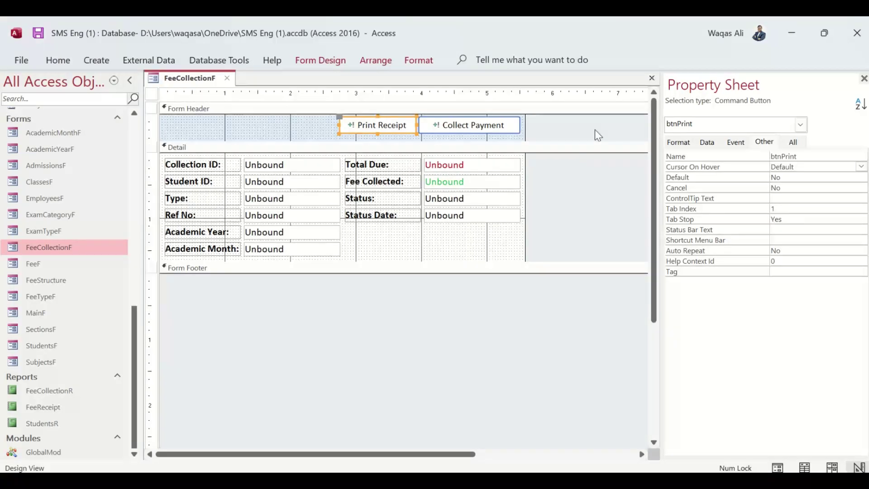
pyautogui.click(732, 145)
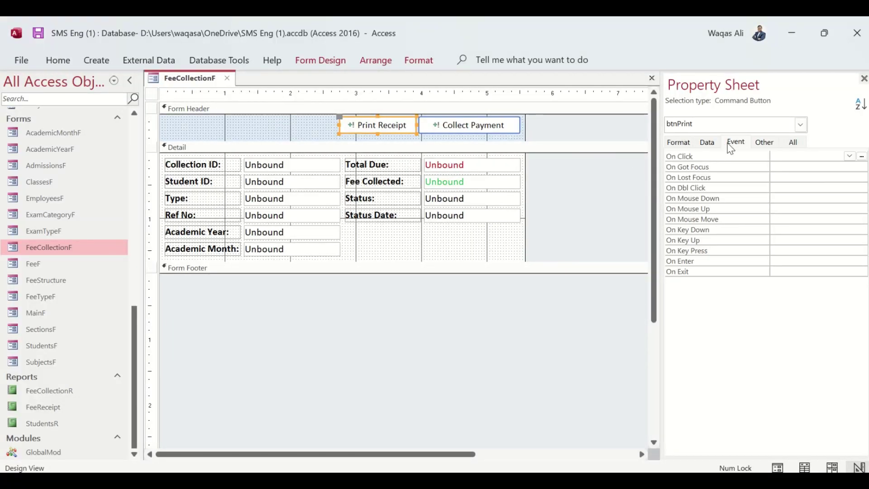
# - Write DoCmd.OpenReport "FeeReceipt", acViewReport in the btnPrint_Click procedure
pyautogui.click(861, 157)
pyautogui.doubleClick(387, 153)
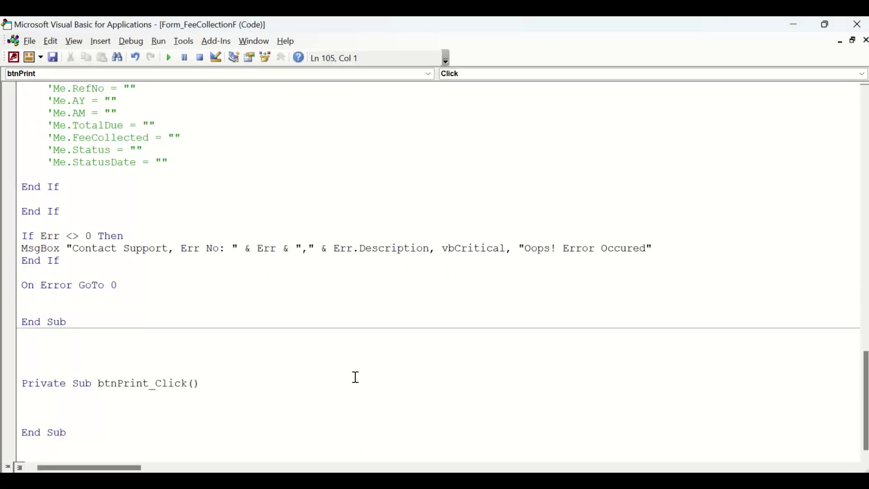
pyautogui.write('docmd.open')
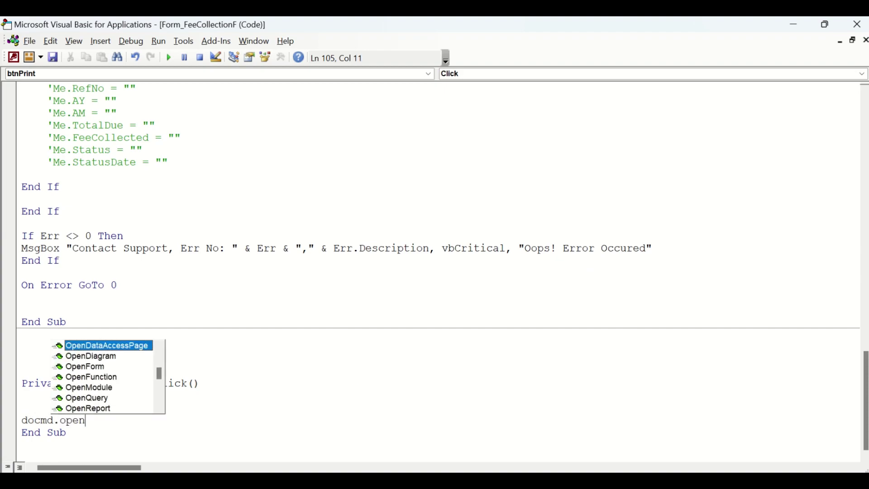
pyautogui.press('Down')
pyautogui.press('Down')
pyautogui.press('Down')
pyautogui.press('Down')
pyautogui.press('Down')
pyautogui.press('Down')
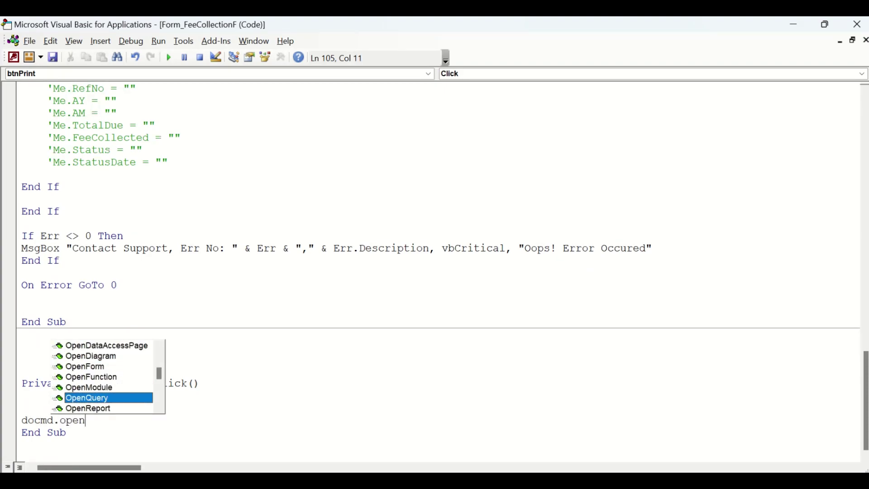
pyautogui.press('Tab')
pyautogui.write(',')
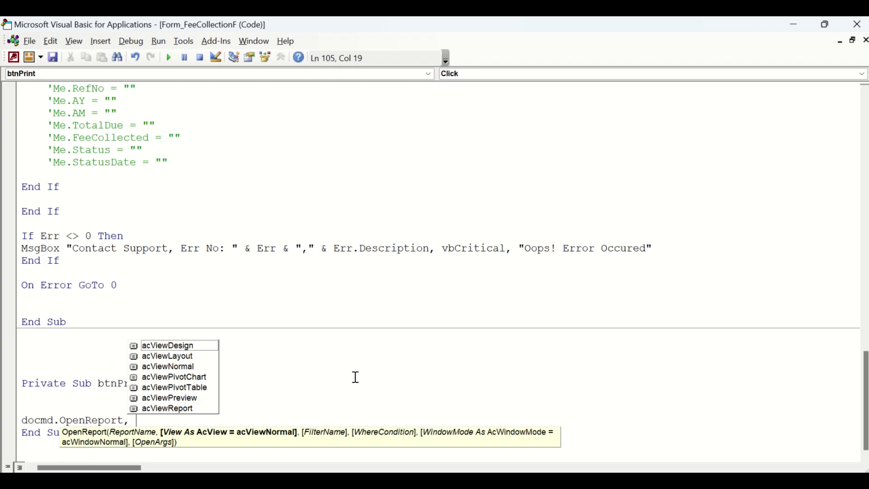
pyautogui.press('BackSpace')
pyautogui.press('BackSpace')
pyautogui.write('""')
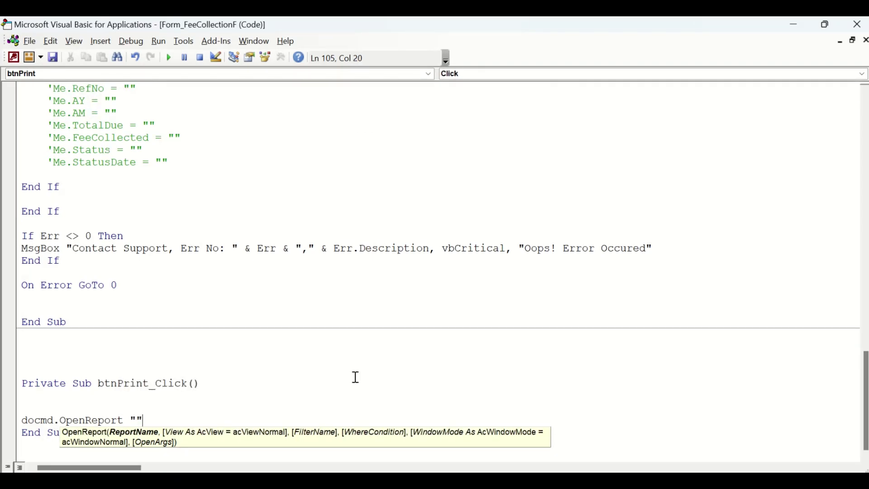
pyautogui.write('FeeReceip')
pyautogui.write(',')
pyautogui.press('Down')
pyautogui.press('Down')
pyautogui.press('Down')
pyautogui.press('Down')
pyautogui.press('Down')
pyautogui.press('Down')
pyautogui.press('Down')
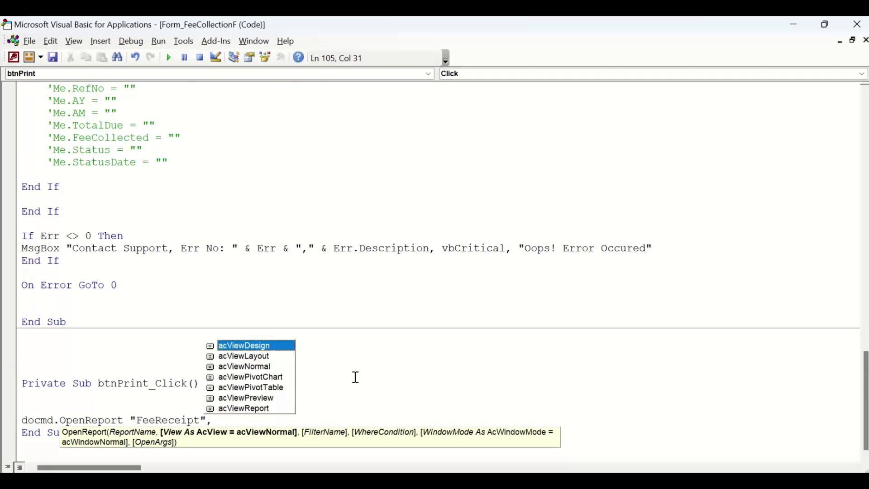
pyautogui.press('Tab')
pyautogui.press('Down')
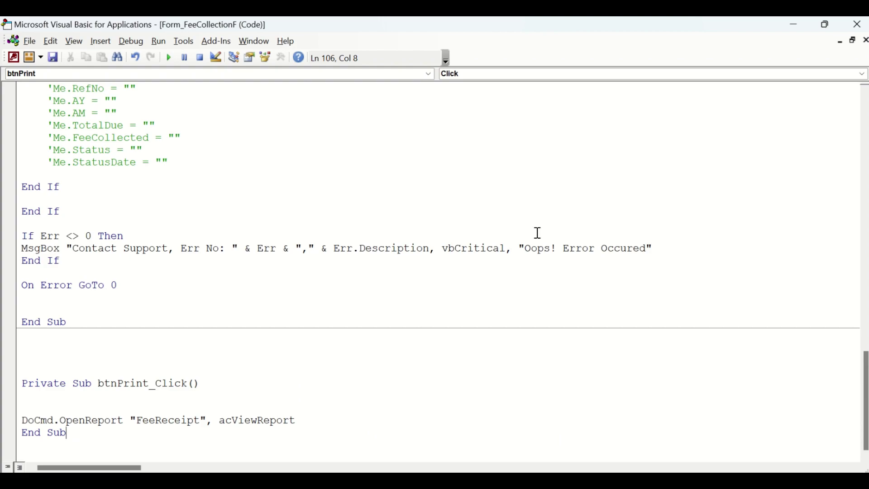
# - Save and close the FeeCollectionF design, trimming the Form Header slightly
pyautogui.click(852, 31)
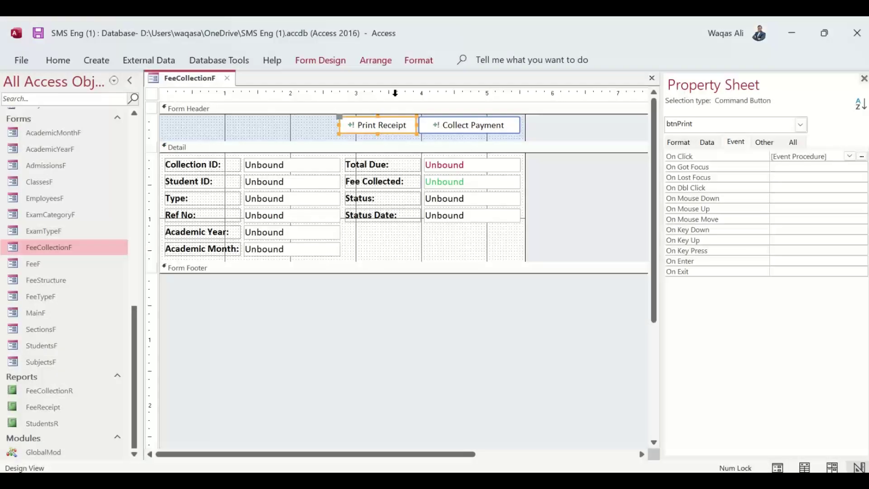
pyautogui.rightClick(170, 76)
pyautogui.click(190, 81)
pyautogui.moveTo(302, 144); pyautogui.dragTo(301, 136)
pyautogui.click(227, 78)
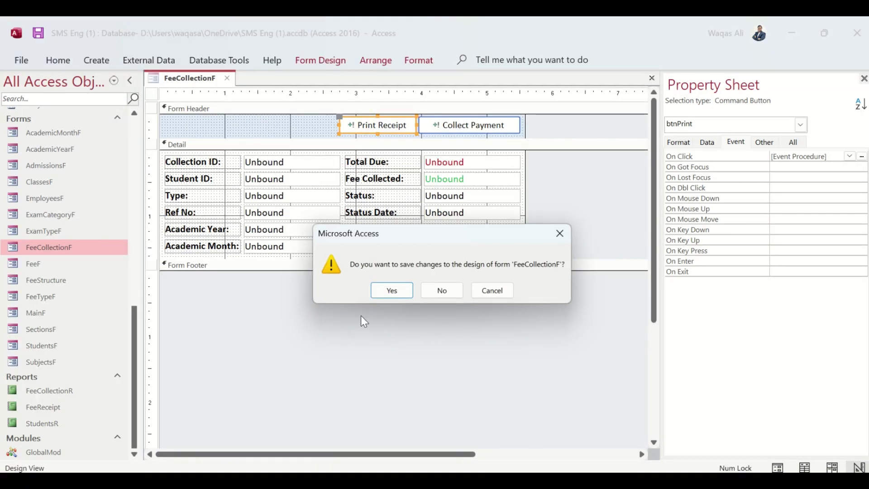
pyautogui.click(384, 292)
# - In FeeF, collect a partial payment of 2500, accepting the prompts and dismissing the error
pyautogui.click(54, 264)
pyautogui.doubleClick(53, 264)
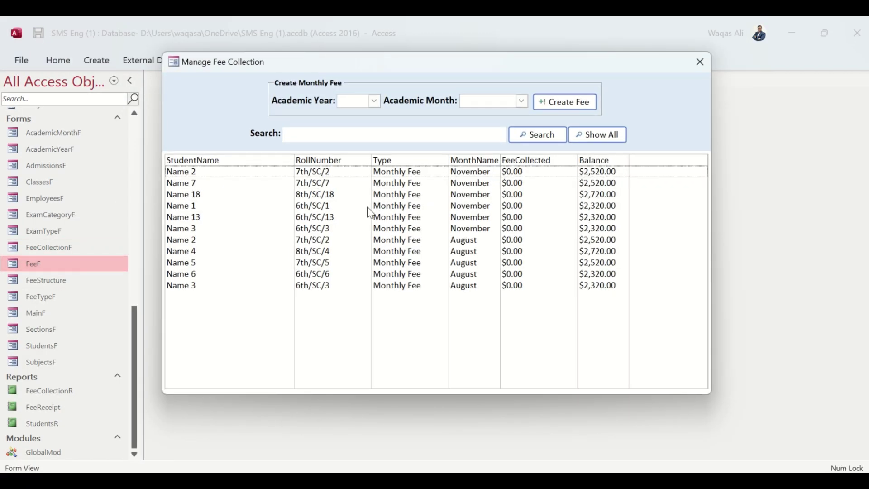
pyautogui.click(572, 185)
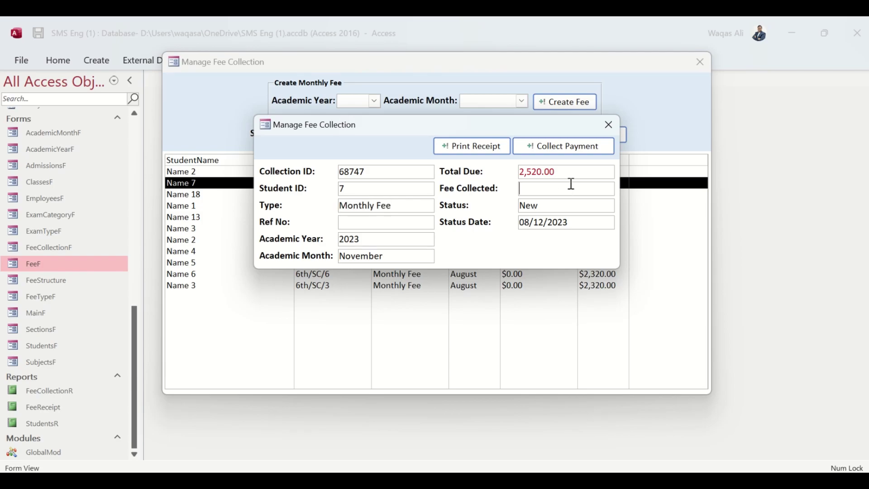
pyautogui.write('2500')
pyautogui.press('Tab')
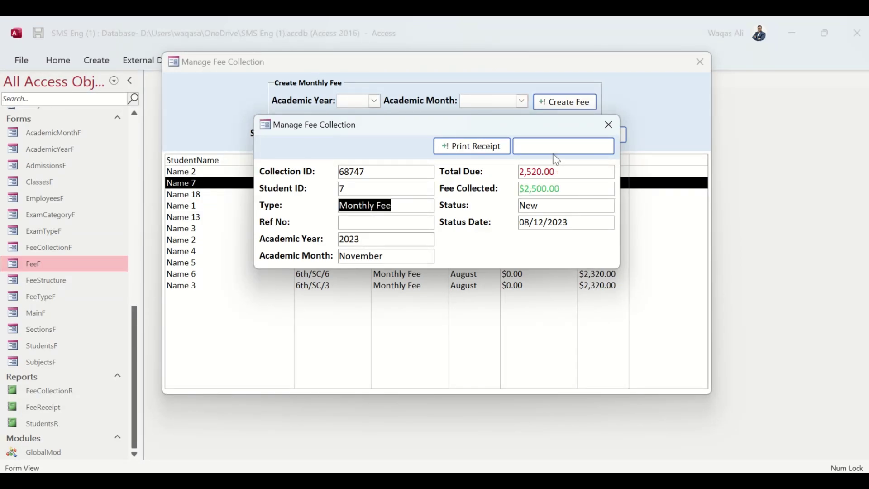
pyautogui.click(555, 154)
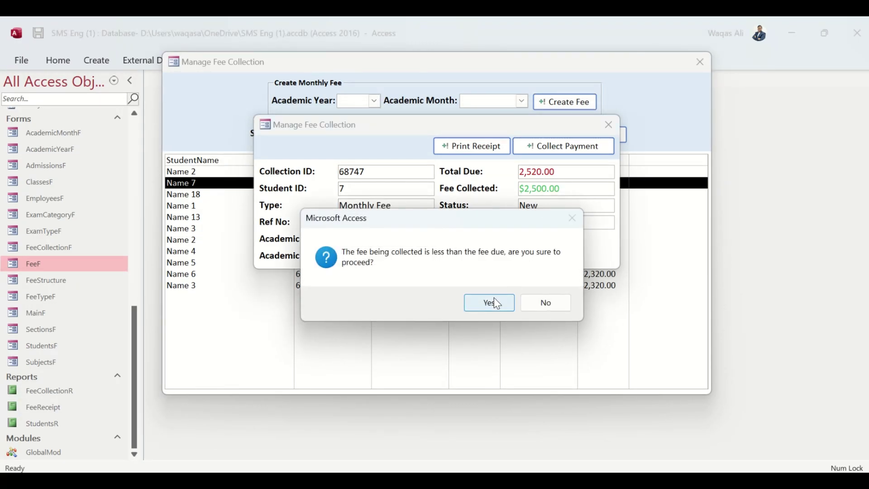
pyautogui.click(497, 303)
pyautogui.click(497, 303)
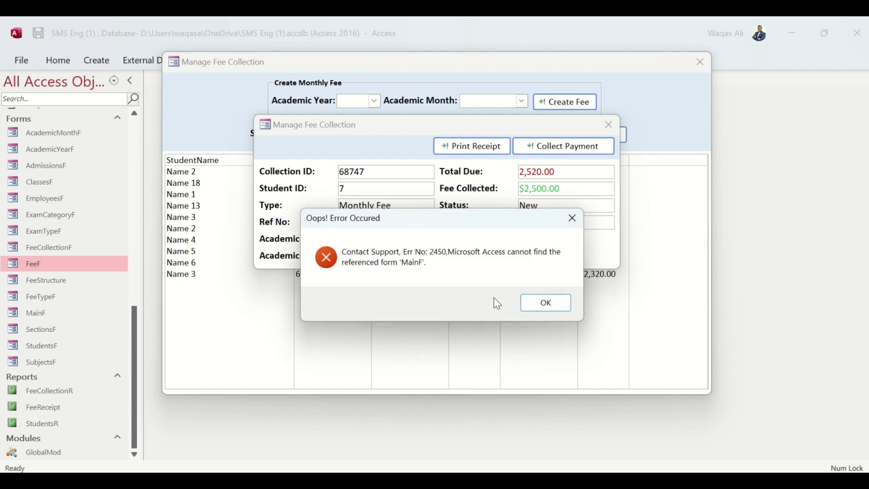
pyautogui.click(548, 304)
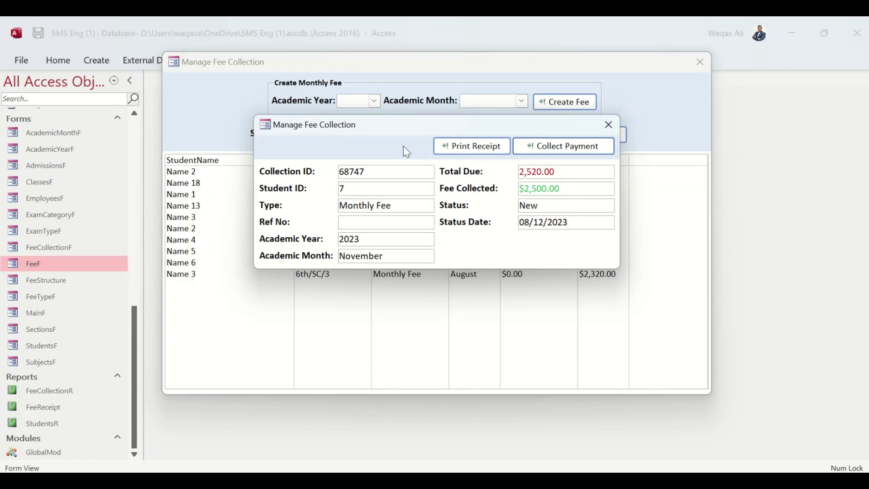
# - Open the receipt for collection 68747, check its FeeDue, Fee Collected and Overall Balance, then close it
pyautogui.click(466, 154)
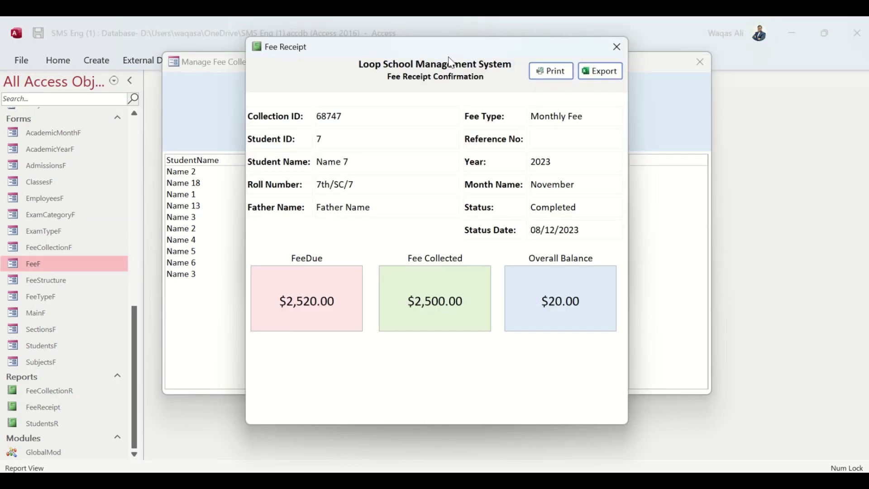
pyautogui.moveTo(450, 55); pyautogui.dragTo(461, 230)
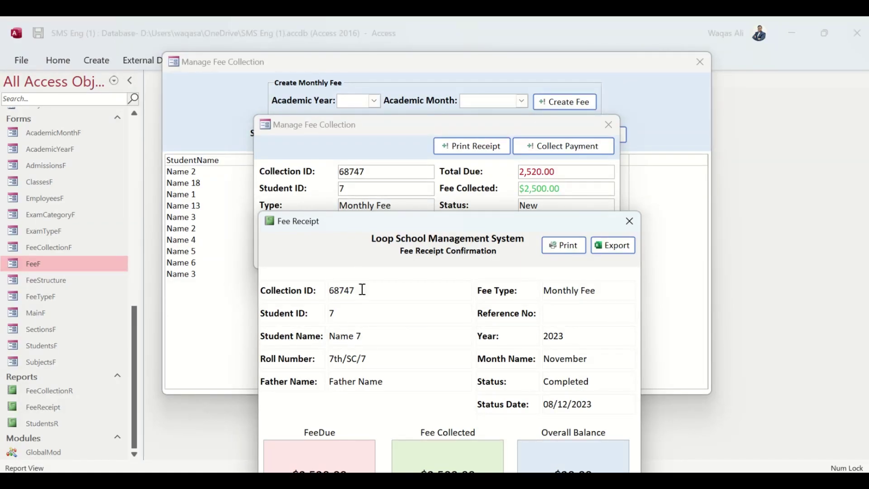
pyautogui.click(594, 292)
pyautogui.click(476, 235)
pyautogui.moveTo(475, 235); pyautogui.dragTo(295, 86)
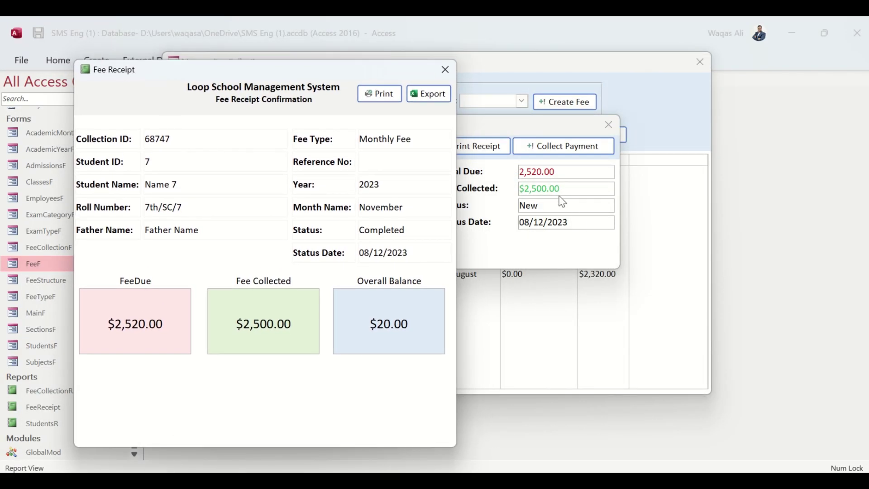
pyautogui.click(167, 317)
pyautogui.moveTo(292, 324); pyautogui.dragTo(260, 324)
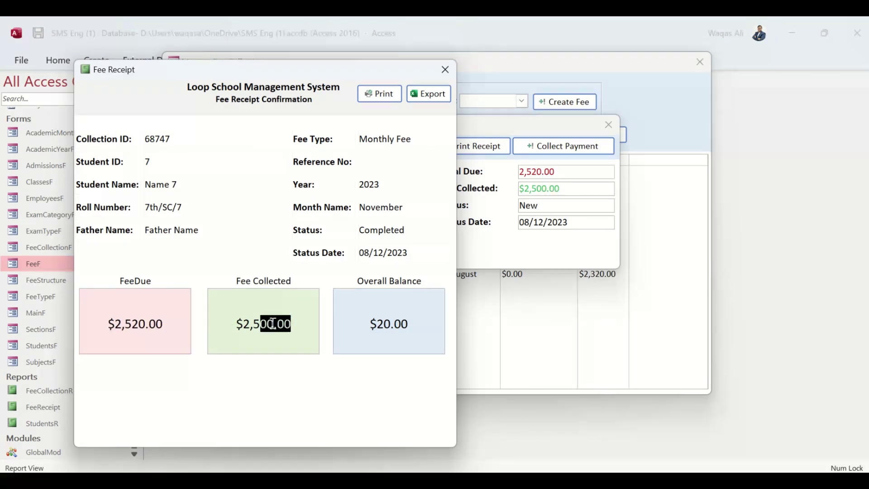
pyautogui.click(288, 324)
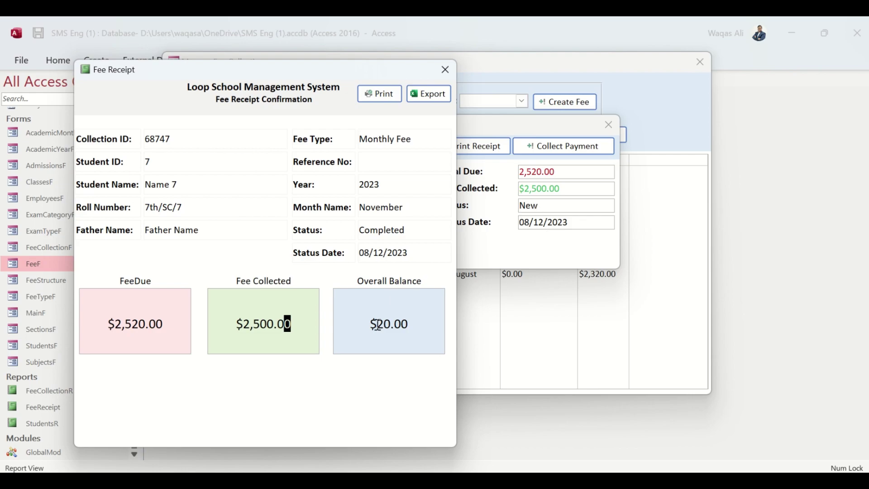
pyautogui.click(419, 324)
pyautogui.moveTo(304, 78); pyautogui.dragTo(473, 82)
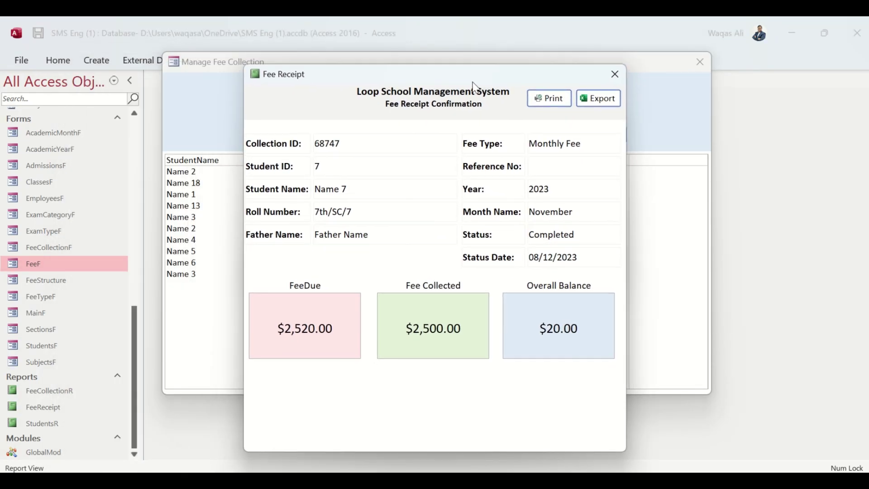
pyautogui.click(615, 73)
# - Open Name 18's collection and collect the full 2,720.00 Total Due
pyautogui.click(613, 132)
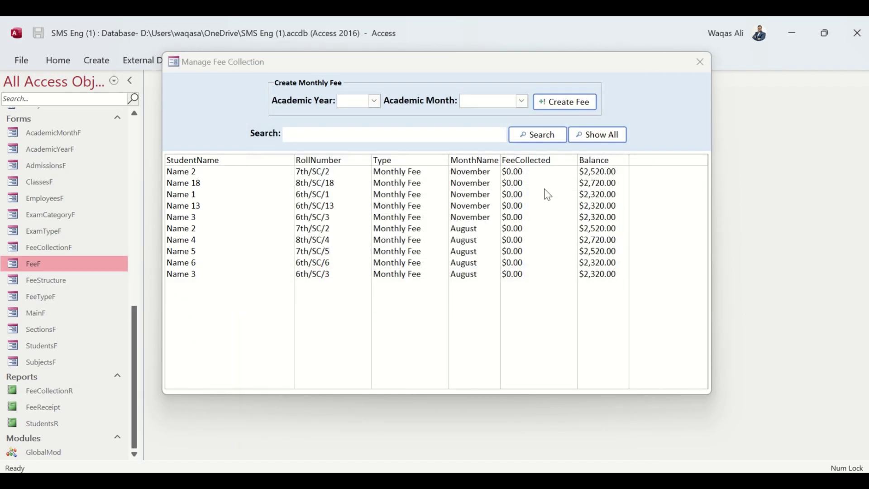
pyautogui.doubleClick(494, 185)
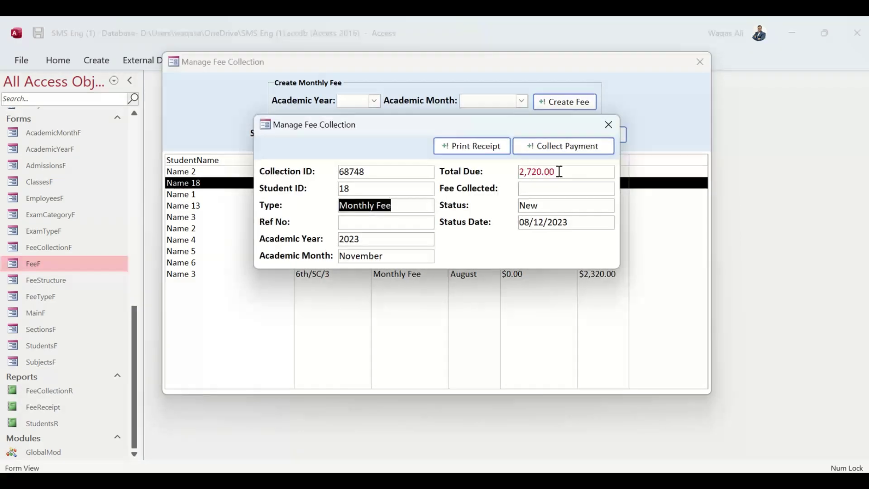
pyautogui.moveTo(558, 172); pyautogui.dragTo(450, 169)
pyautogui.hotkey('ctrl', 'c')
pyautogui.click(556, 186)
pyautogui.hotkey('ctrl', 'v')
pyautogui.press('Tab')
pyautogui.click(562, 148)
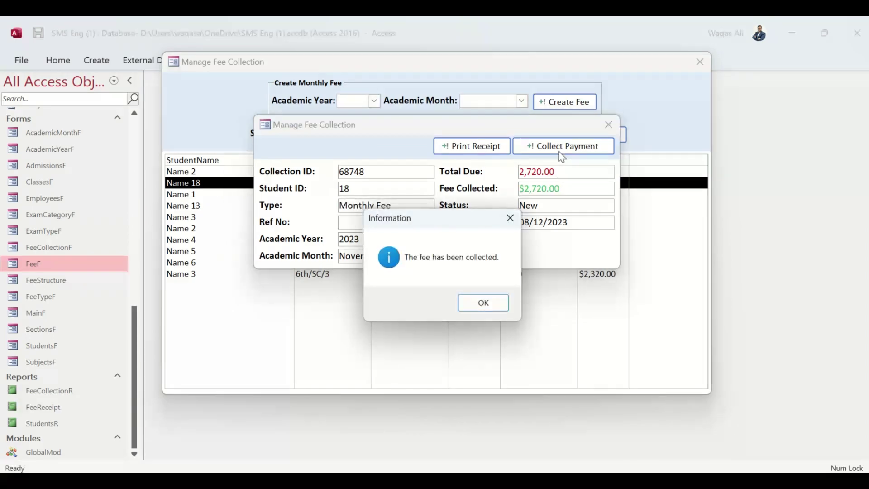
pyautogui.click(484, 304)
# - Bring up the Print Receipt report and reposition its window
pyautogui.click(471, 152)
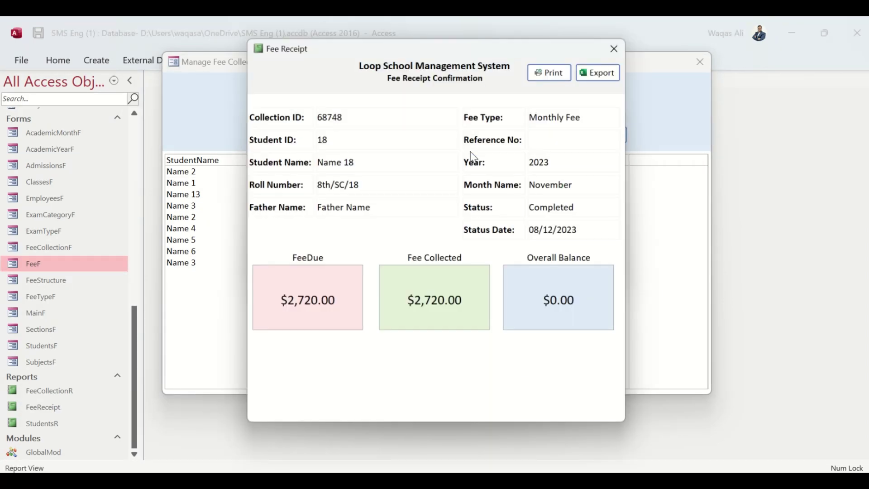
pyautogui.moveTo(433, 54); pyautogui.dragTo(456, 204)
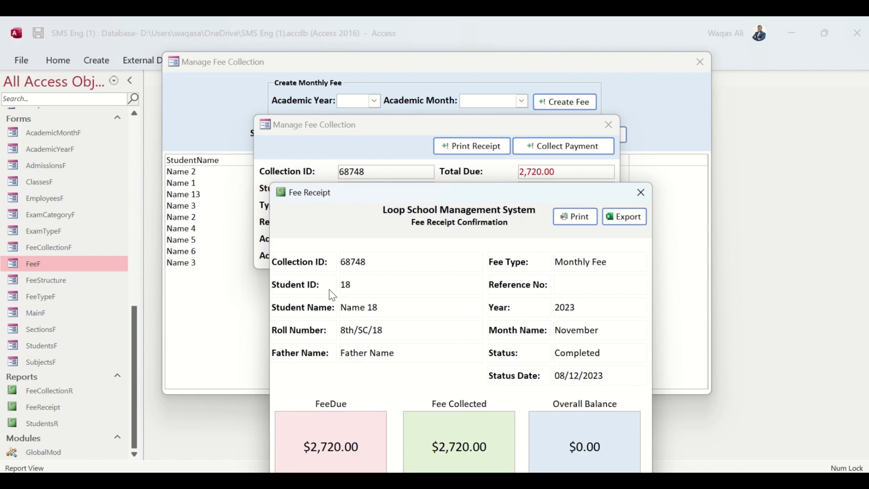
pyautogui.moveTo(373, 190); pyautogui.dragTo(367, 210)
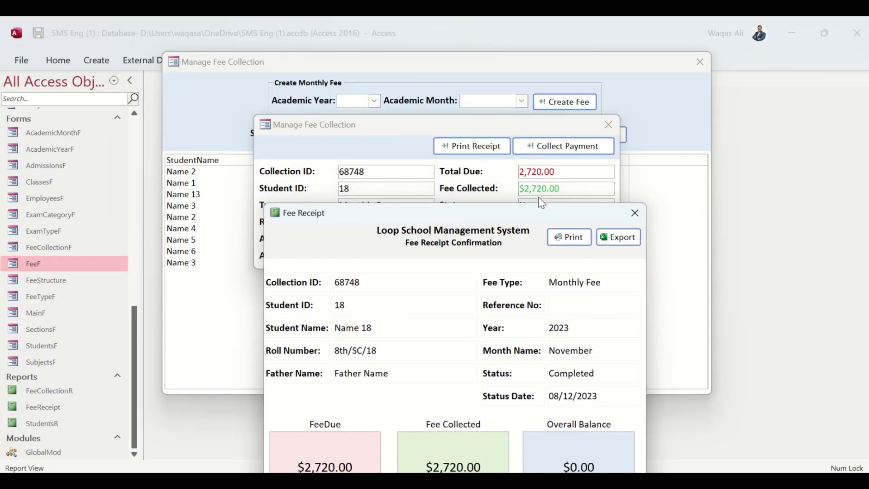
pyautogui.moveTo(526, 214); pyautogui.dragTo(375, 81)
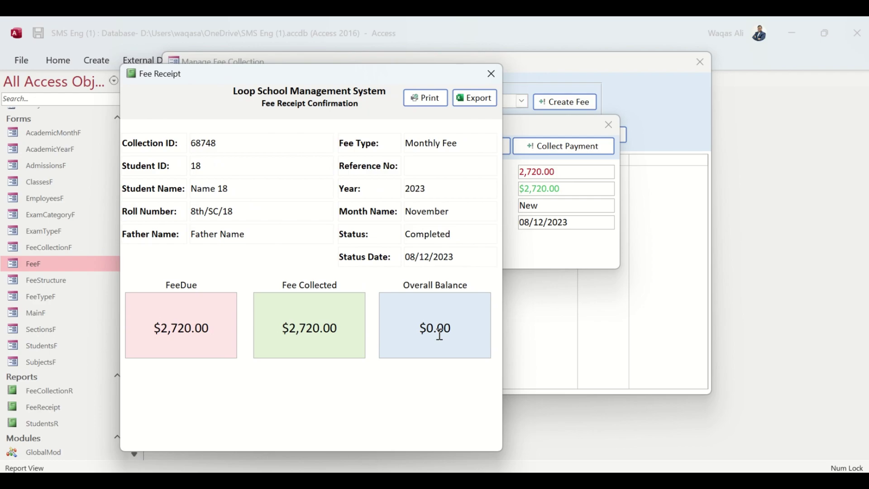